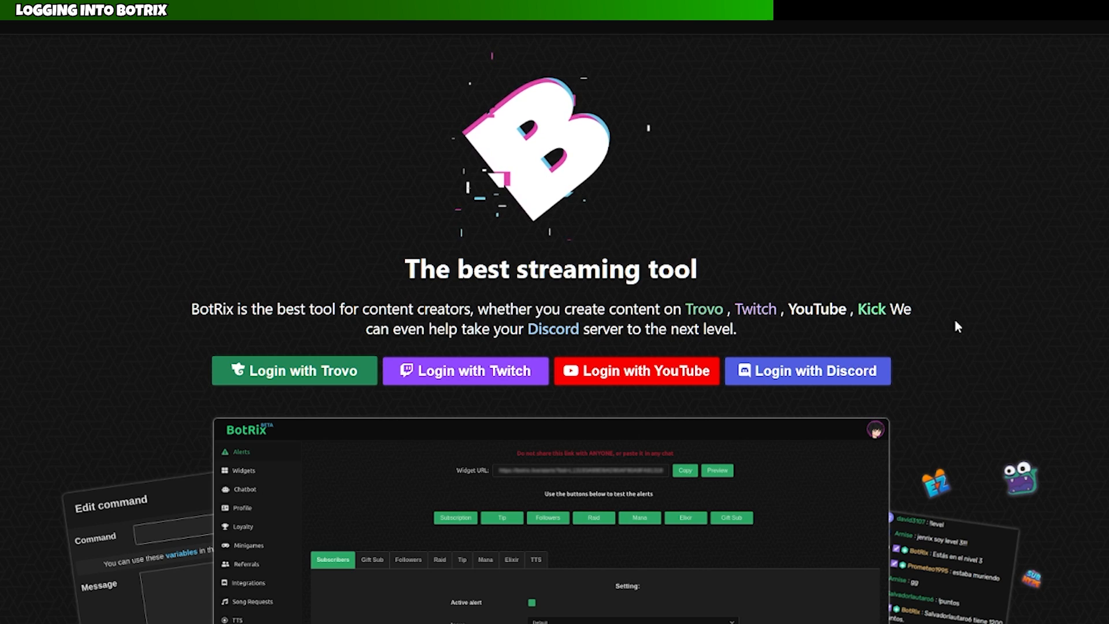
# Log in to BotRix with Discord and select TEST SERVER as the server to add the bot to.
pyautogui.click(888, 370)
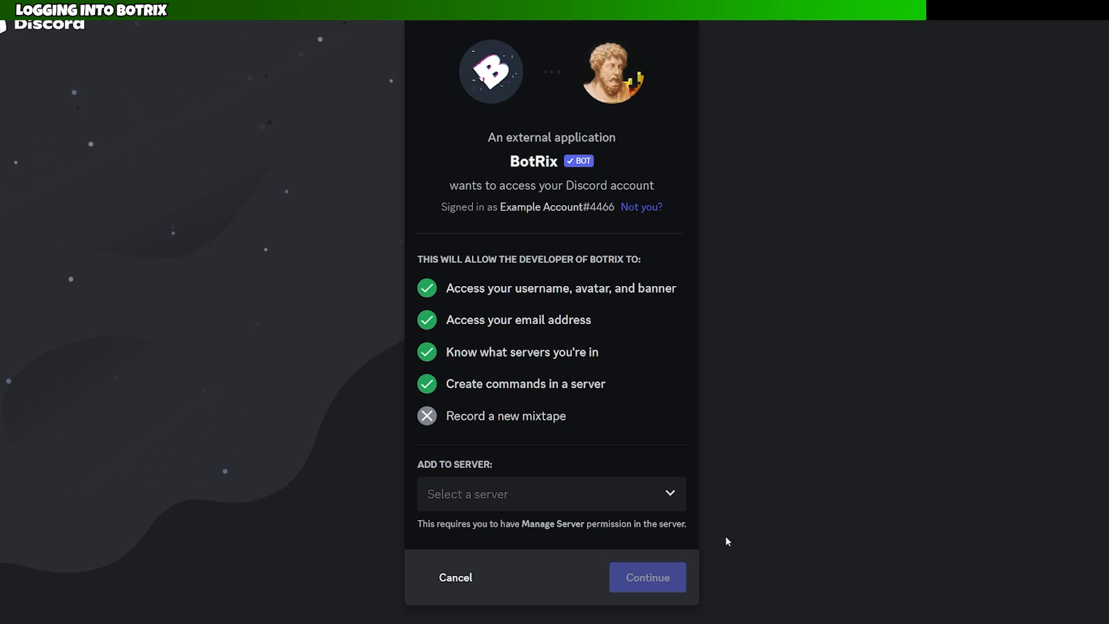
pyautogui.click(678, 501)
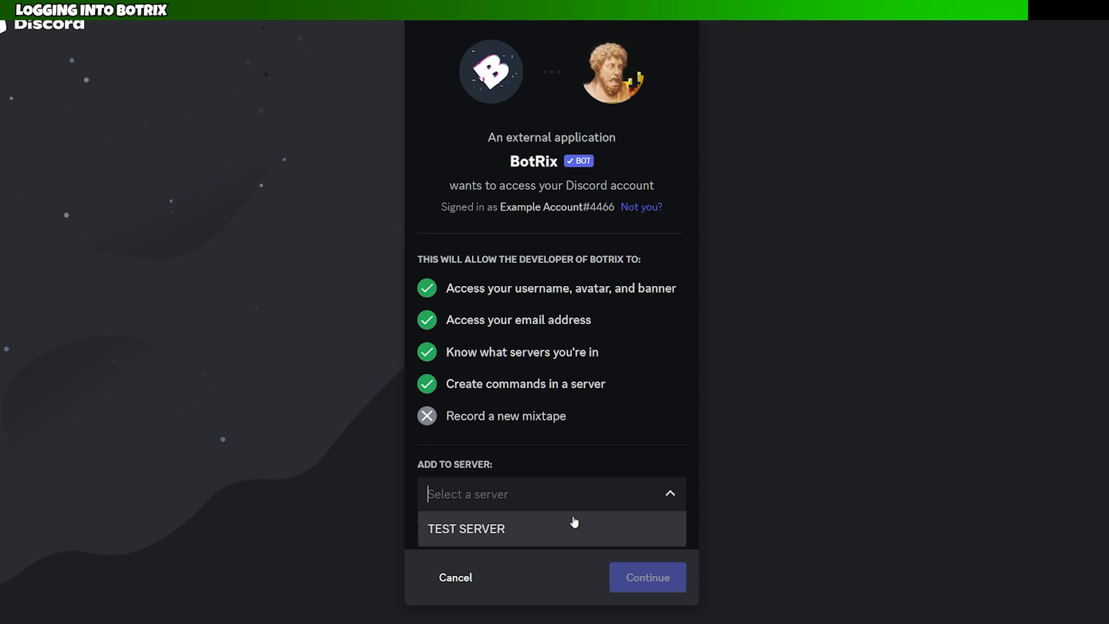
pyautogui.click(491, 542)
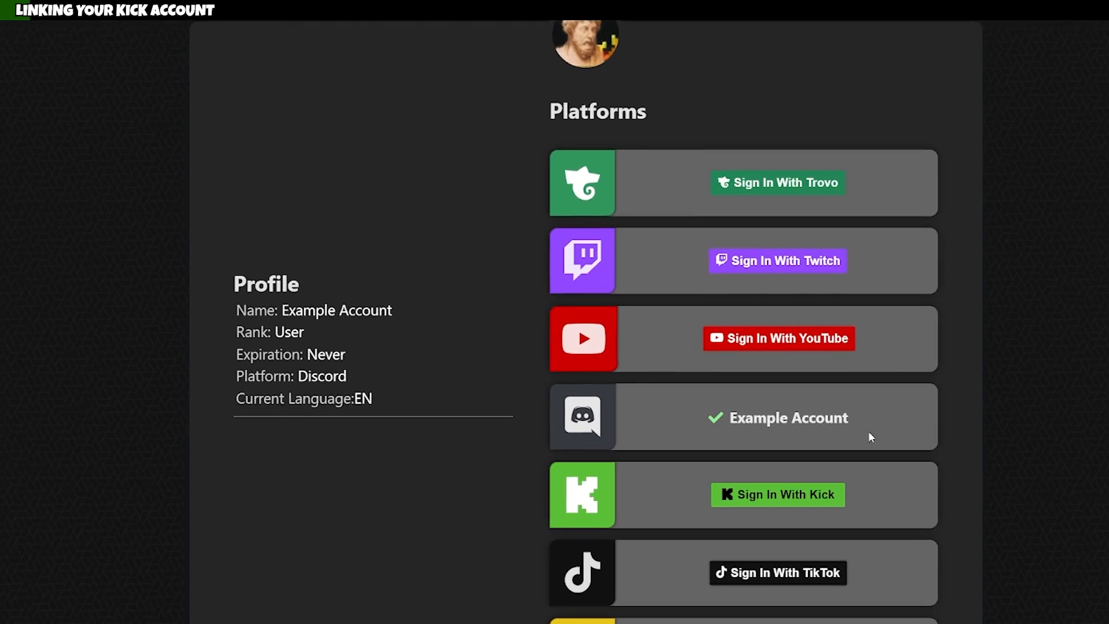
# Start linking a Kick account to the profile and submit the username example_account.
pyautogui.click(811, 522)
pyautogui.click(532, 258)
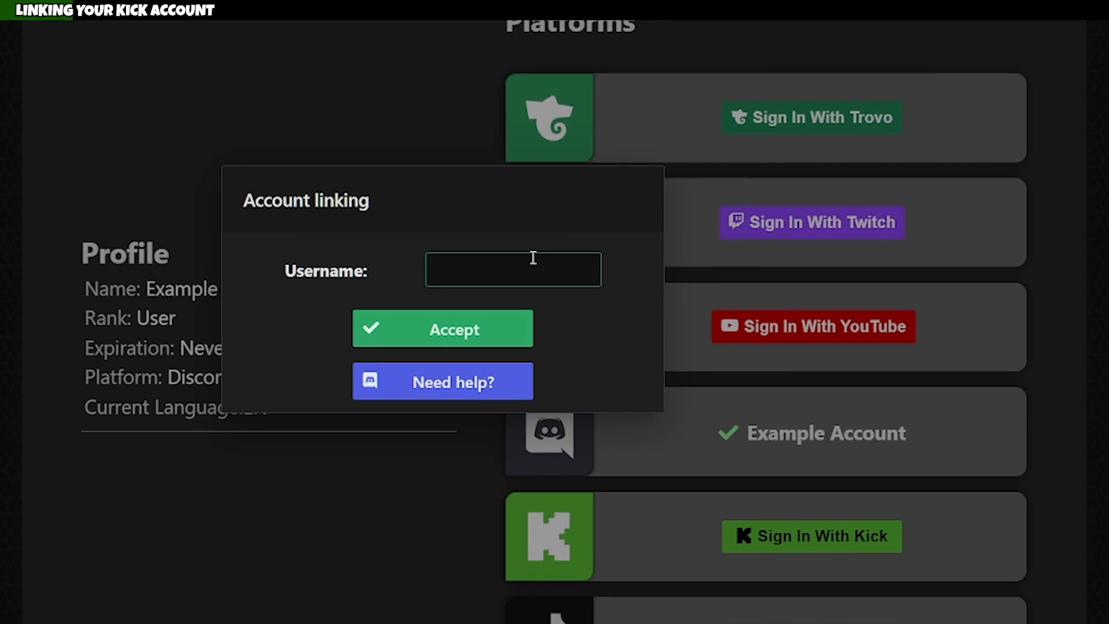
pyautogui.click(539, 279)
pyautogui.write('example_account')
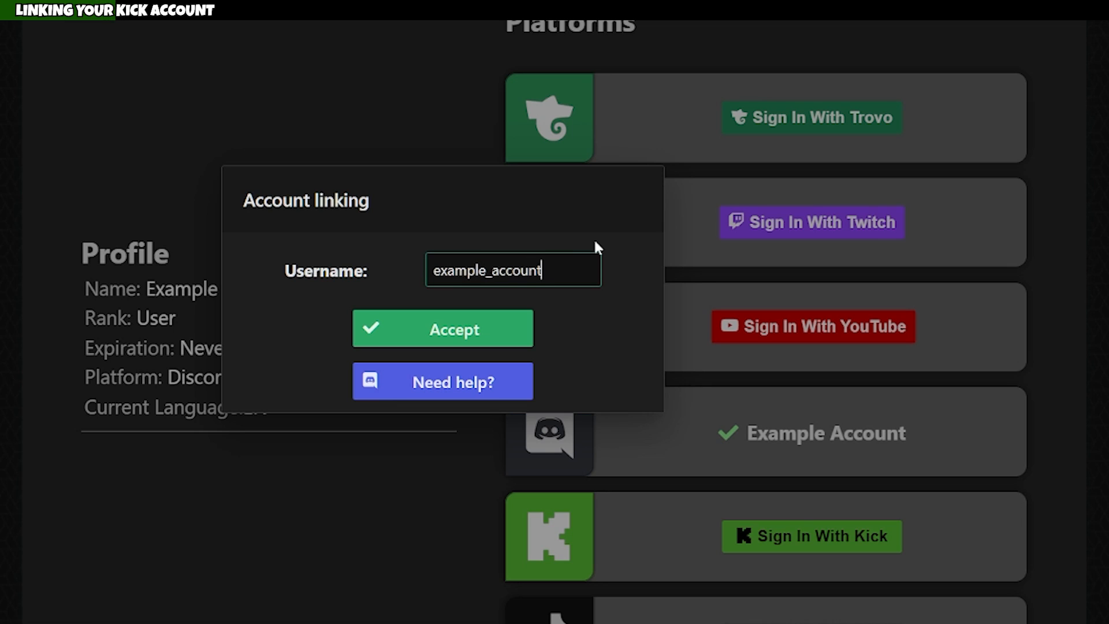
pyautogui.click(489, 330)
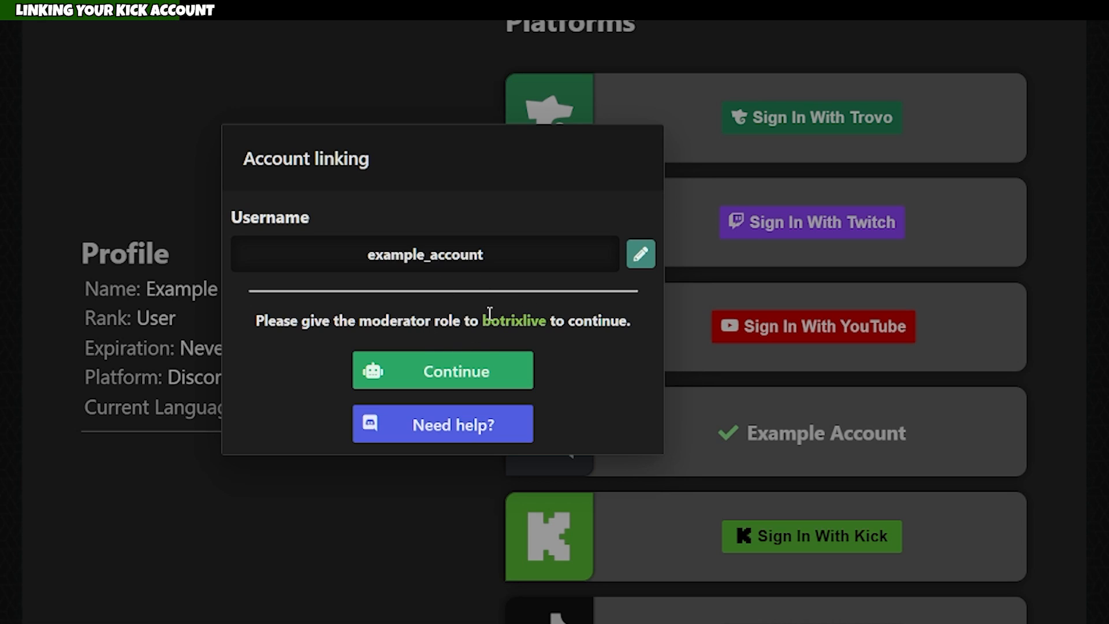
# Copy the bot name botrixlive, continue the account linking, and add botrixlive as a channel moderator on Kick.
pyautogui.moveTo(484, 319); pyautogui.dragTo(547, 321)
pyautogui.hotkey('ctrl', 'c')
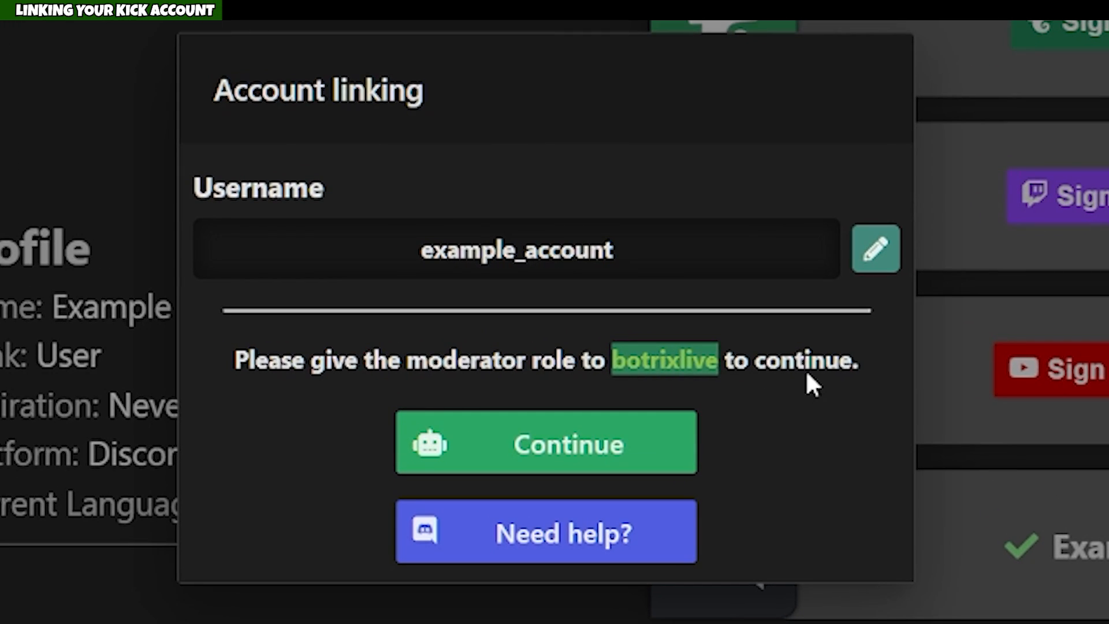
pyautogui.click(629, 456)
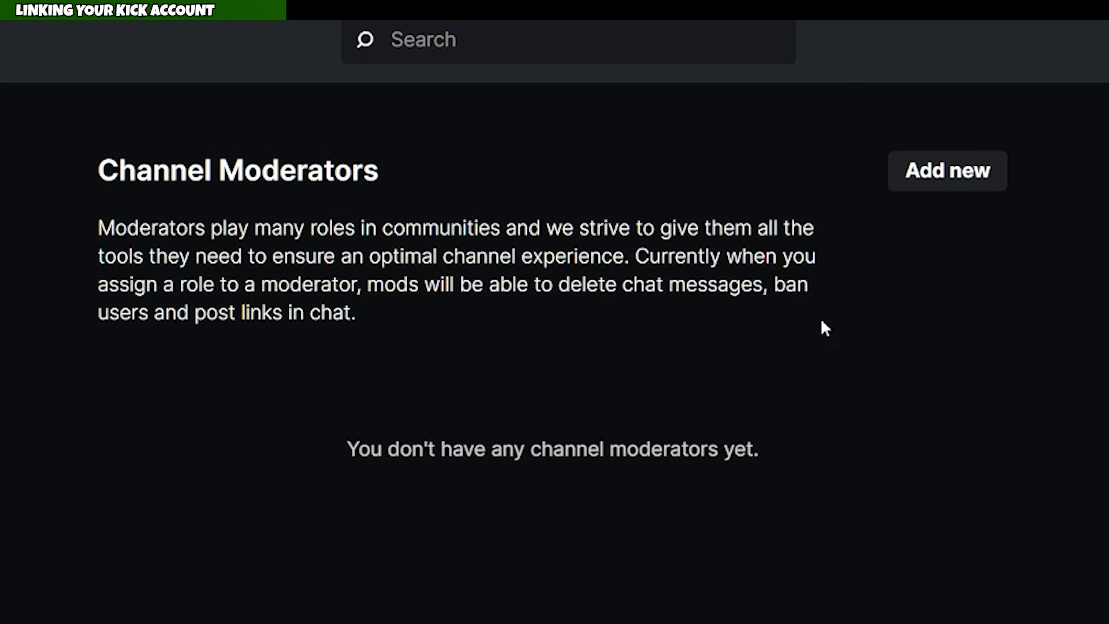
pyautogui.click(1004, 177)
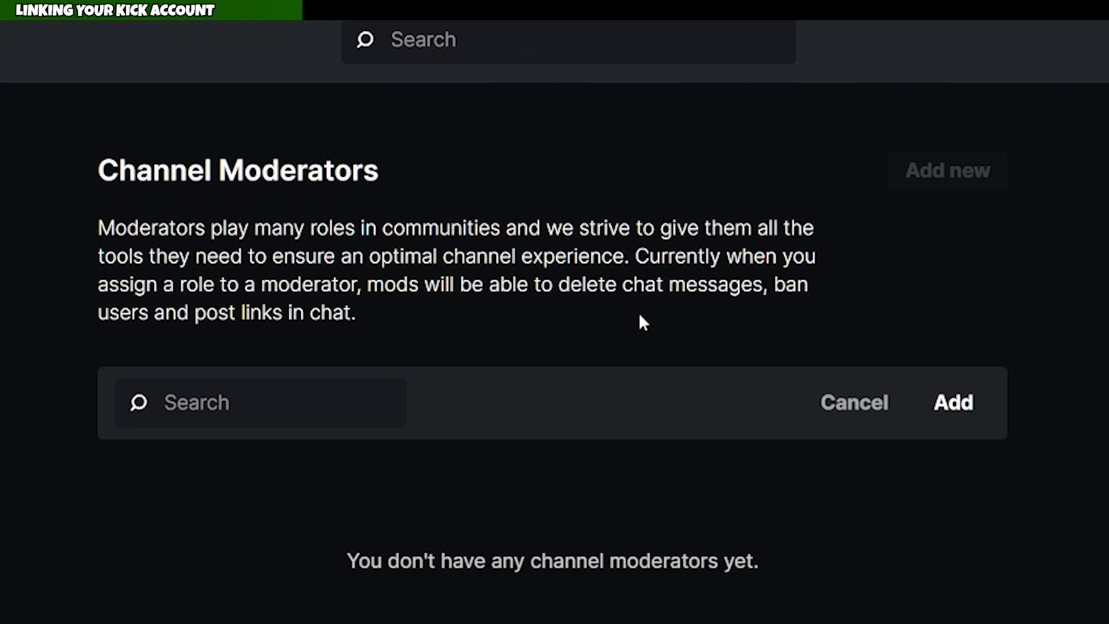
pyautogui.click(290, 397)
pyautogui.hotkey('ctrl', 'v')
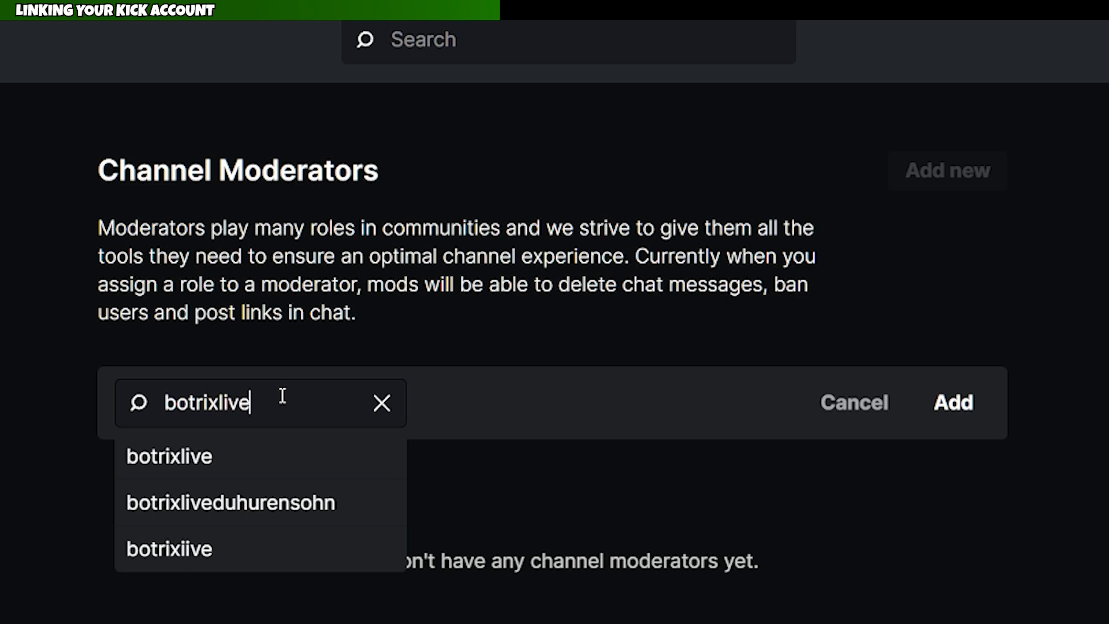
pyautogui.click(274, 477)
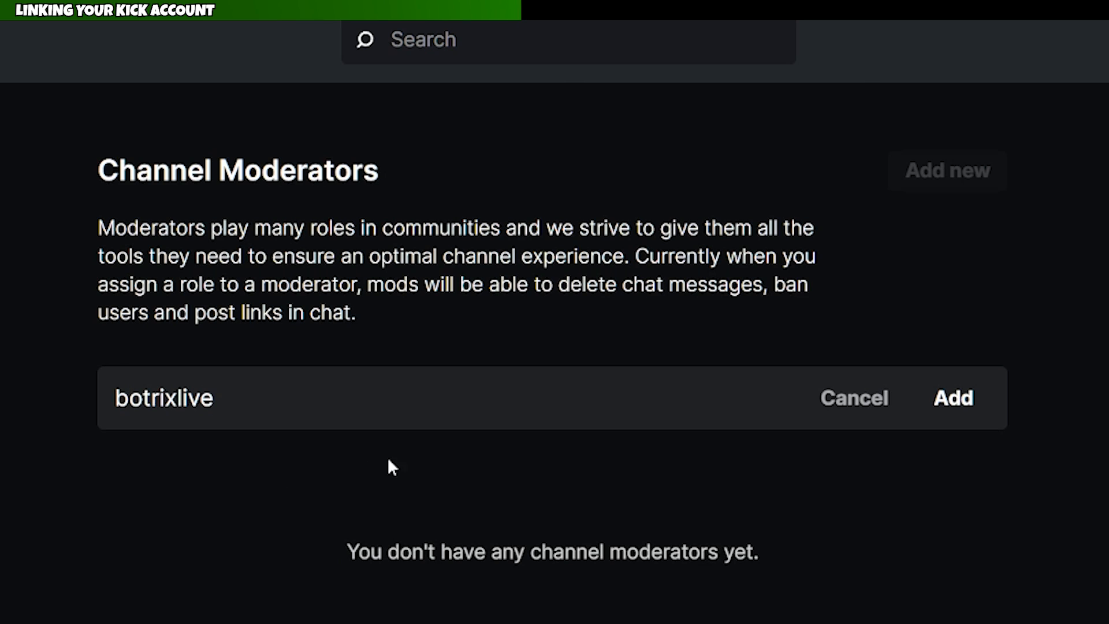
pyautogui.click(951, 406)
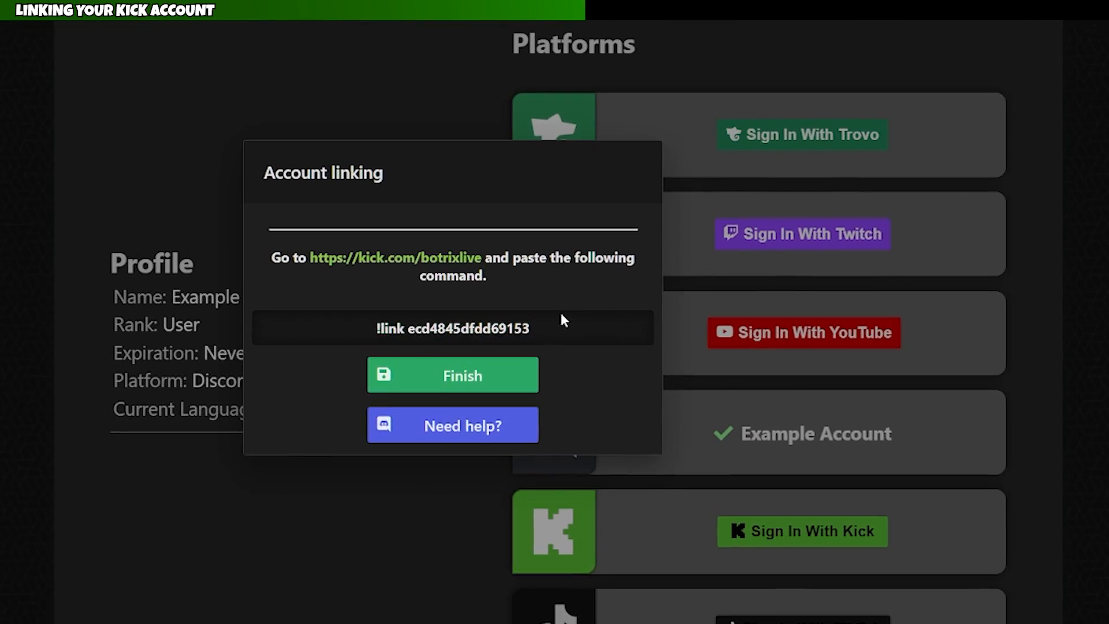
# Send the !link command with its verification code in the BotRixLive Kick chatroom and finish the account linking in BotRix.
pyautogui.moveTo(534, 336); pyautogui.dragTo(374, 337)
pyautogui.hotkey('ctrl', 'c')
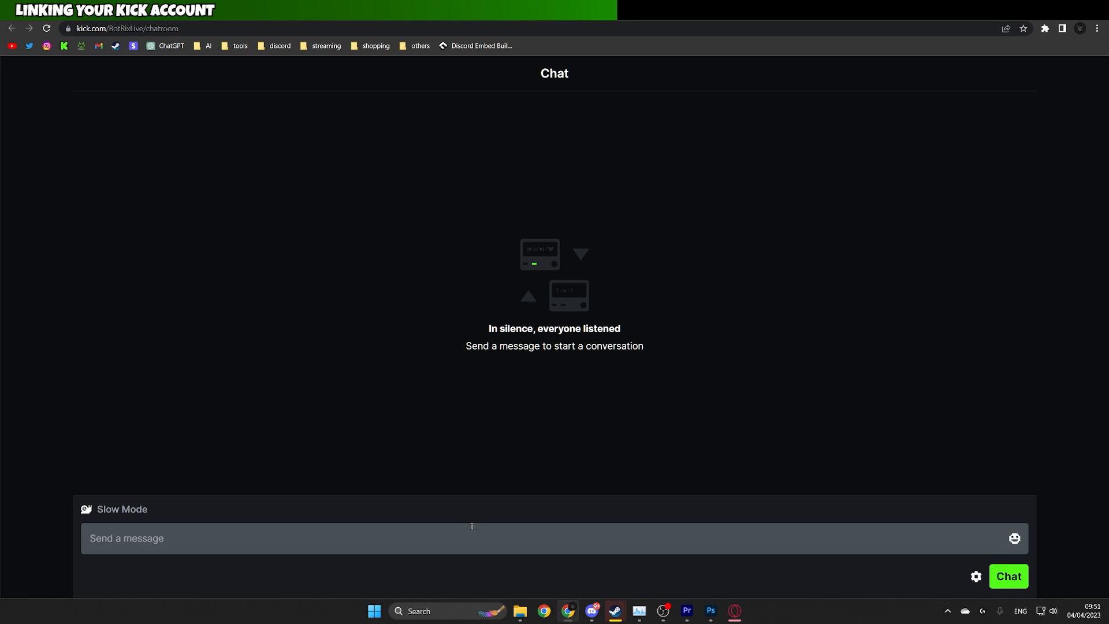
pyautogui.click(472, 526)
pyautogui.hotkey('ctrl', 'v')
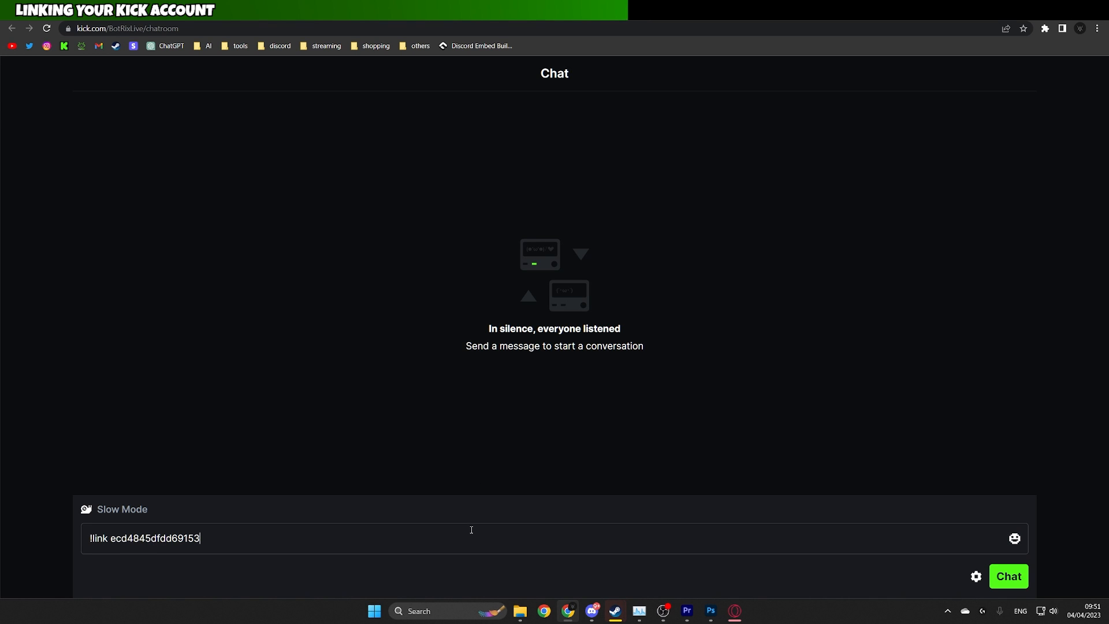
pyautogui.press('Return')
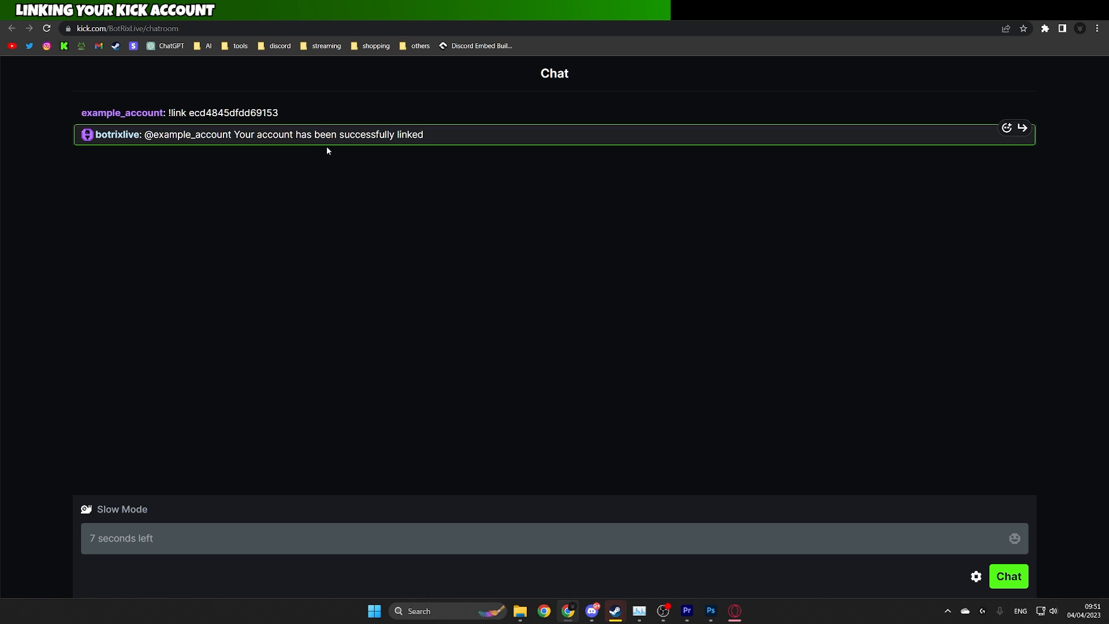
pyautogui.moveTo(428, 135); pyautogui.dragTo(234, 136)
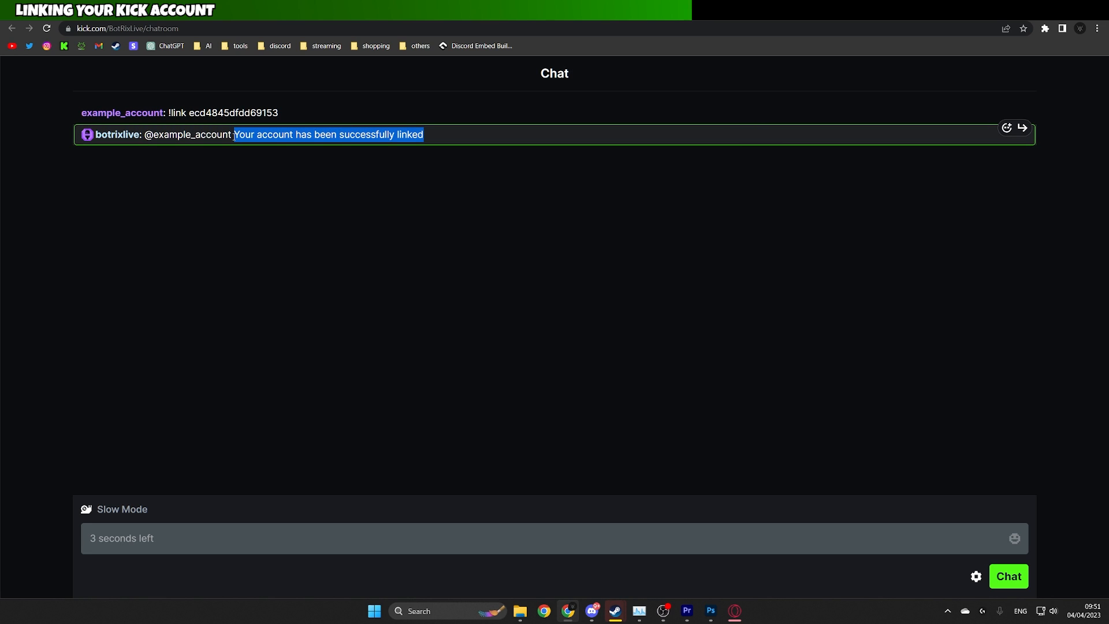
pyautogui.click(400, 166)
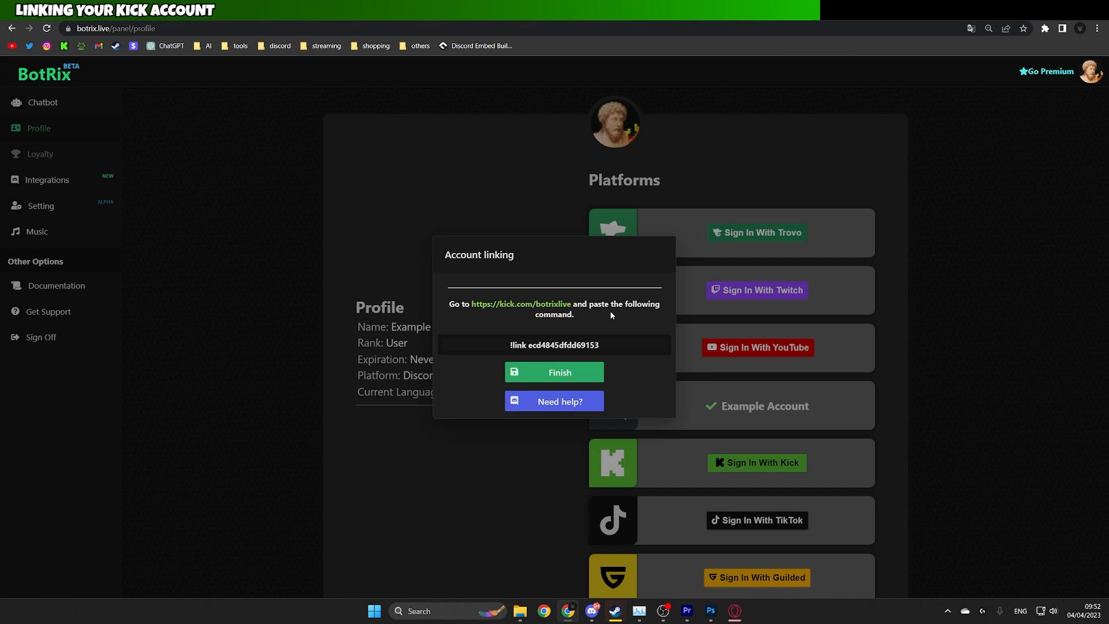
pyautogui.click(582, 372)
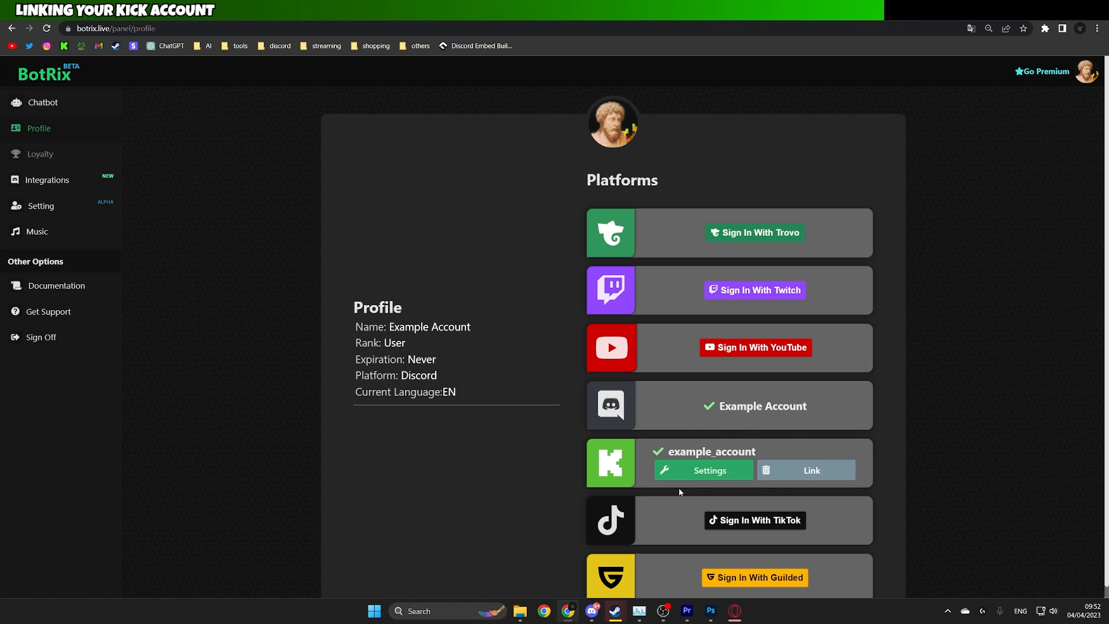
# Switch between the linked Kick and Discord account settings, end on Kick, and open its alert settings.
pyautogui.click(688, 470)
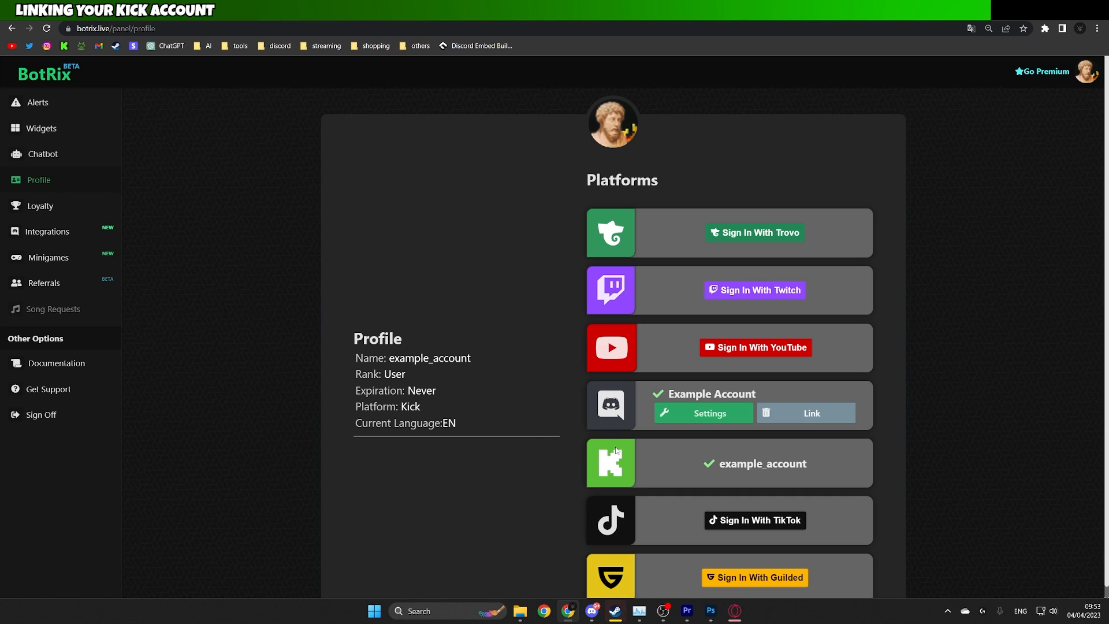
pyautogui.click(683, 415)
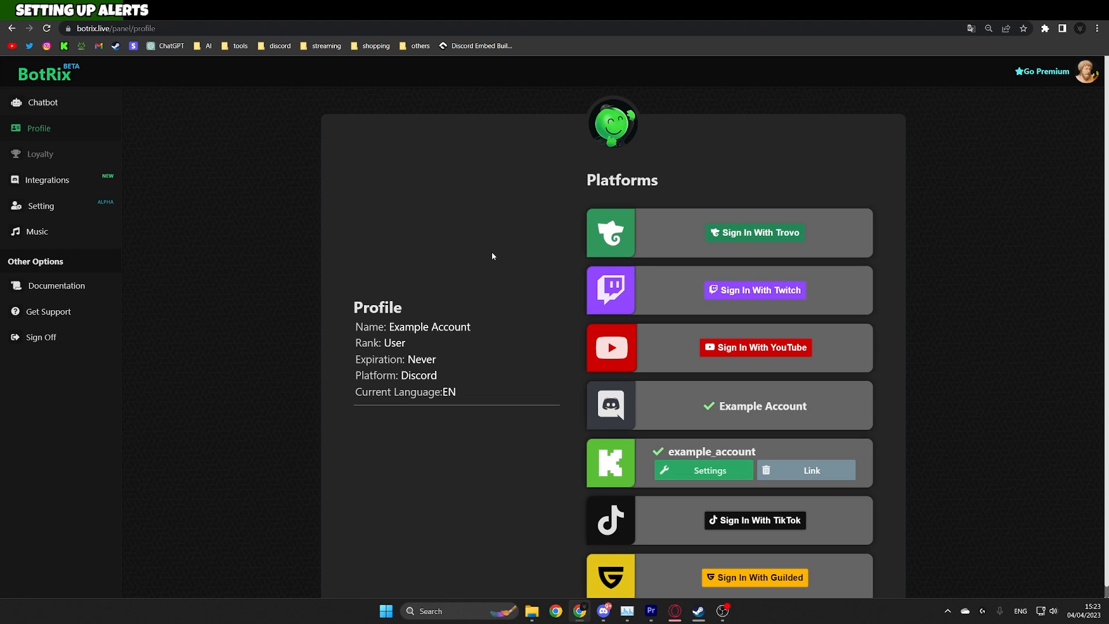
pyautogui.click(671, 479)
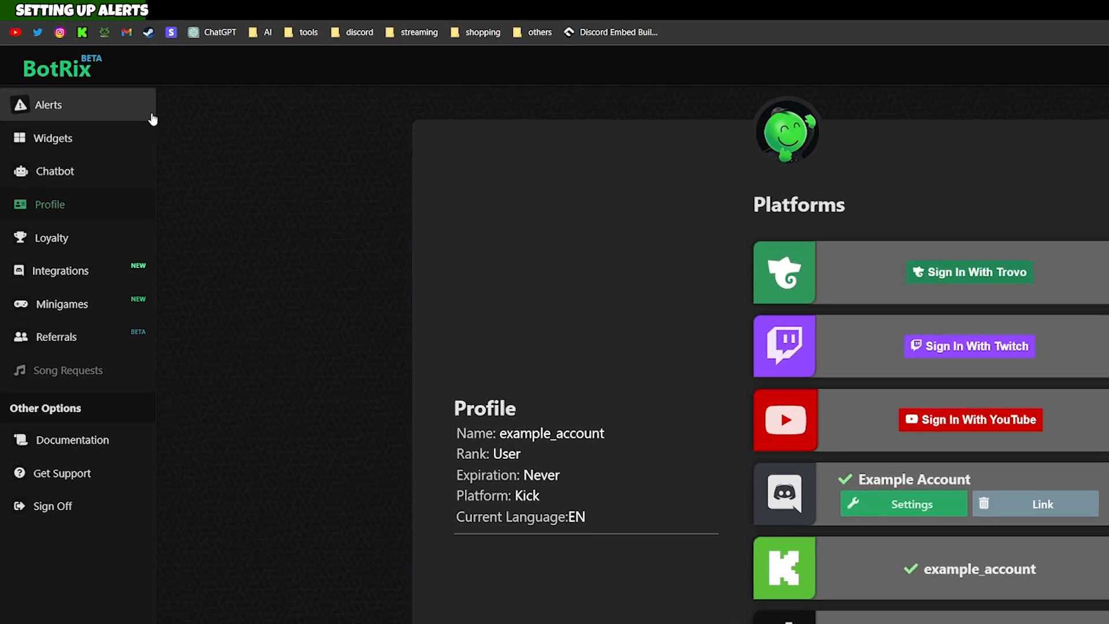
pyautogui.click(104, 103)
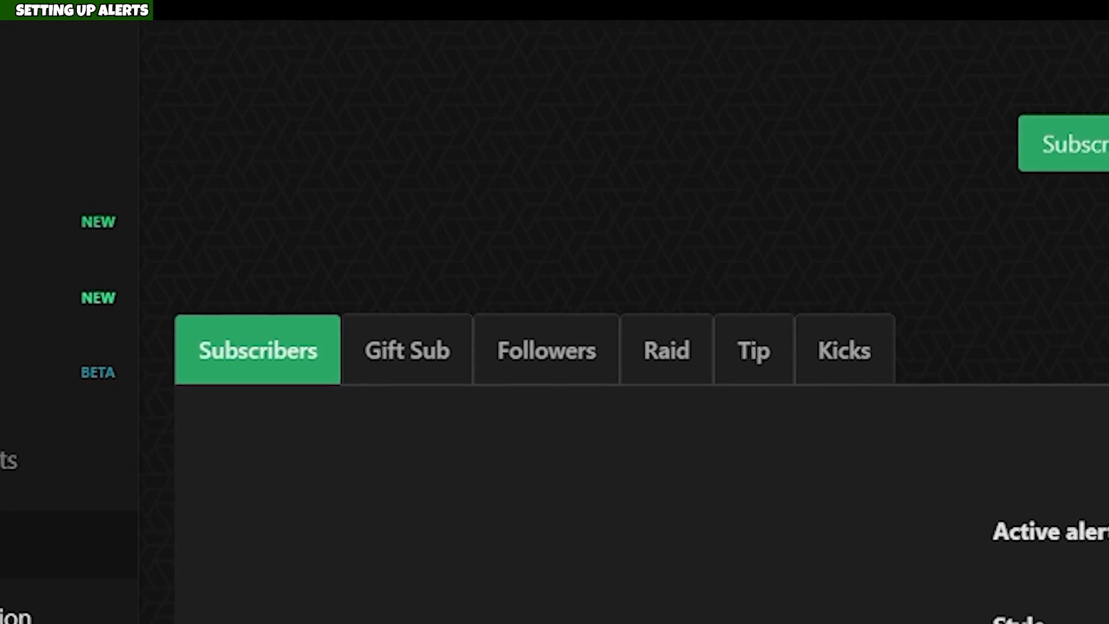
# Look through the alert types Gift Sub, Followers, Raid and Kicks.
pyautogui.click(383, 329)
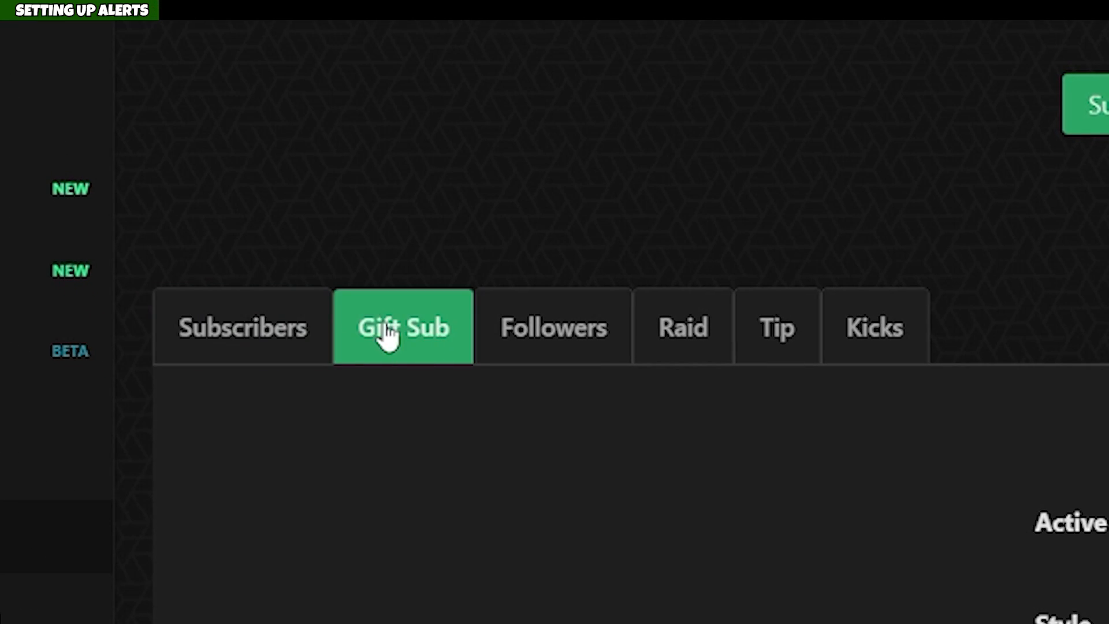
pyautogui.click(530, 334)
pyautogui.click(699, 341)
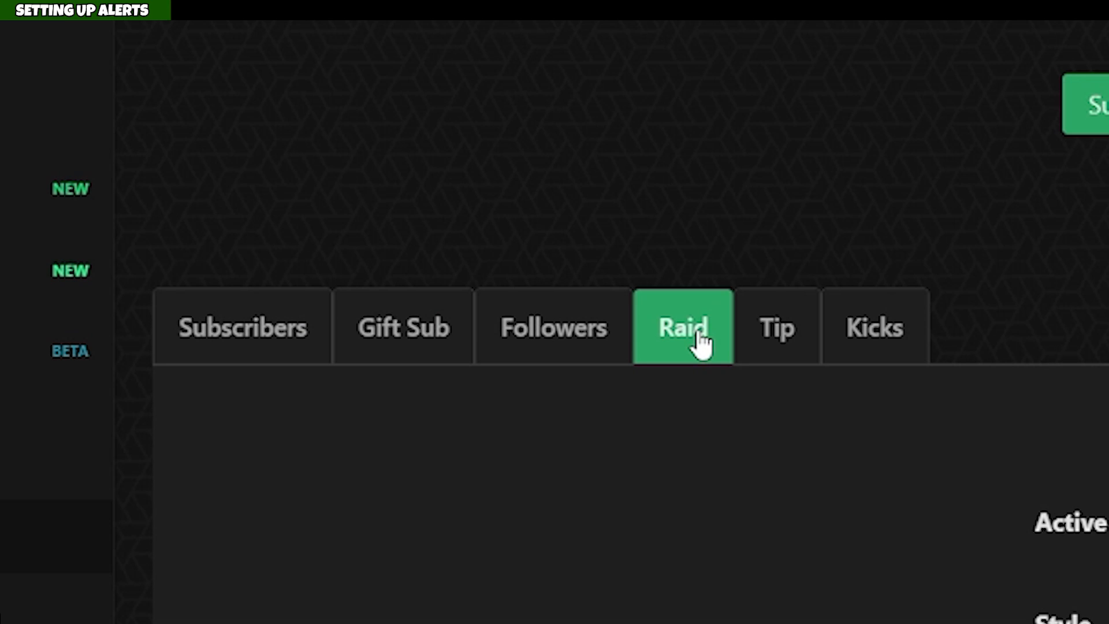
pyautogui.click(869, 338)
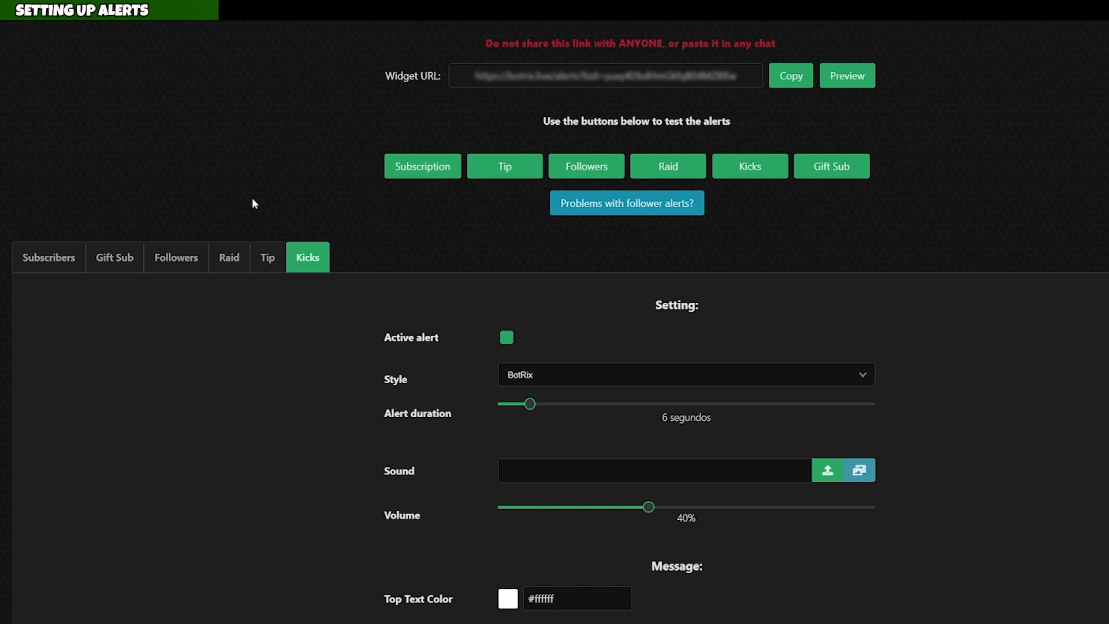
# Configure the Followers alert as active with the Default style and a duration of 5 seconds.
pyautogui.click(199, 267)
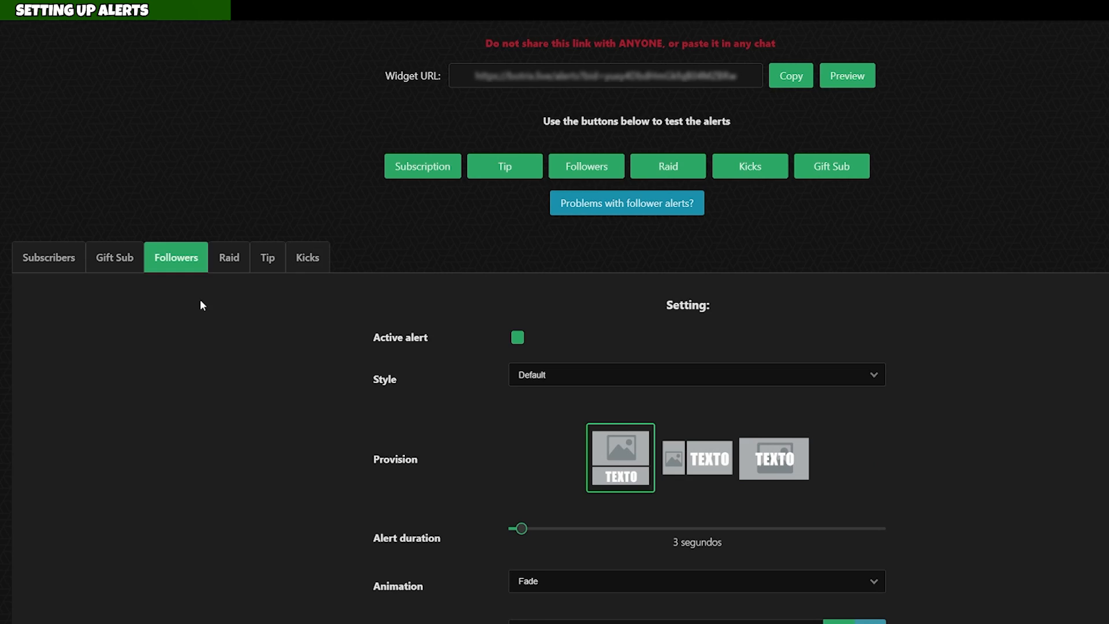
pyautogui.scroll(-4, 199, 304)
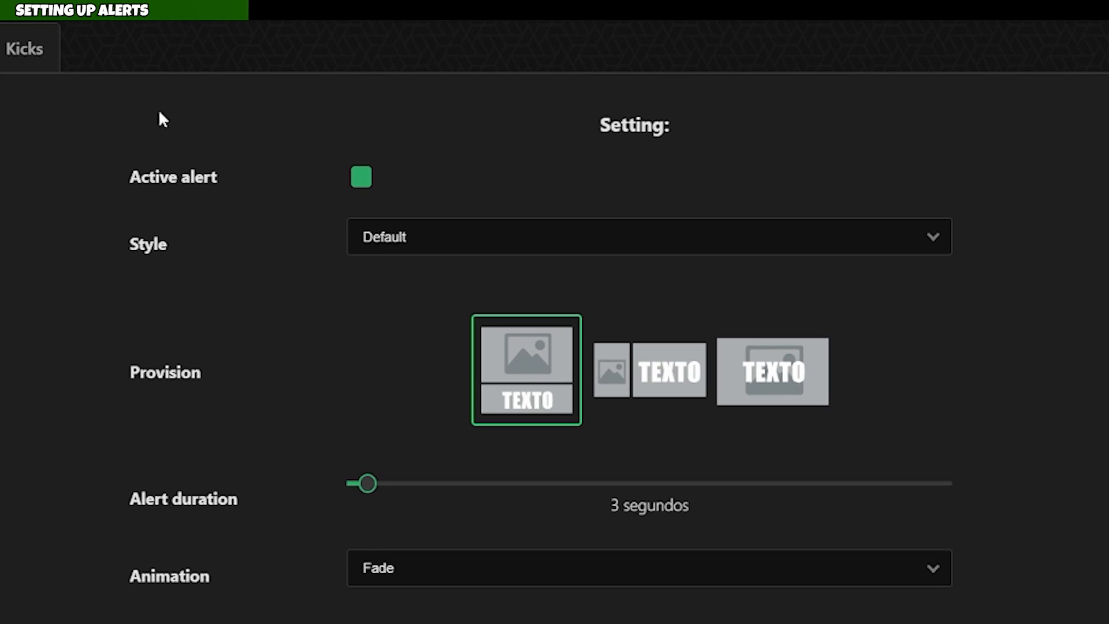
pyautogui.click(361, 182)
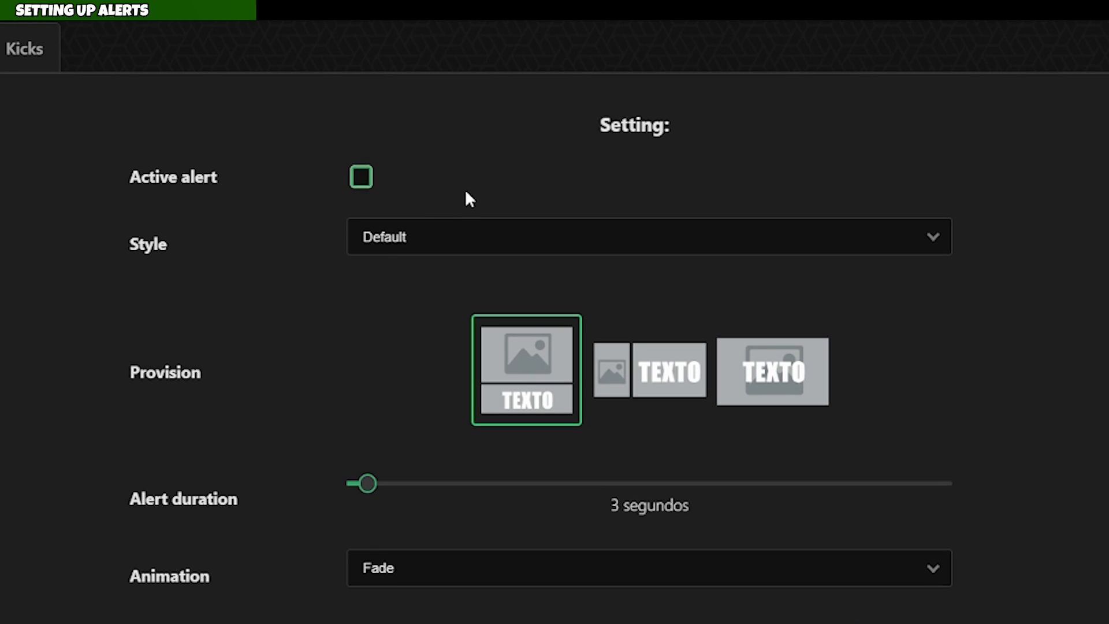
pyautogui.click(362, 179)
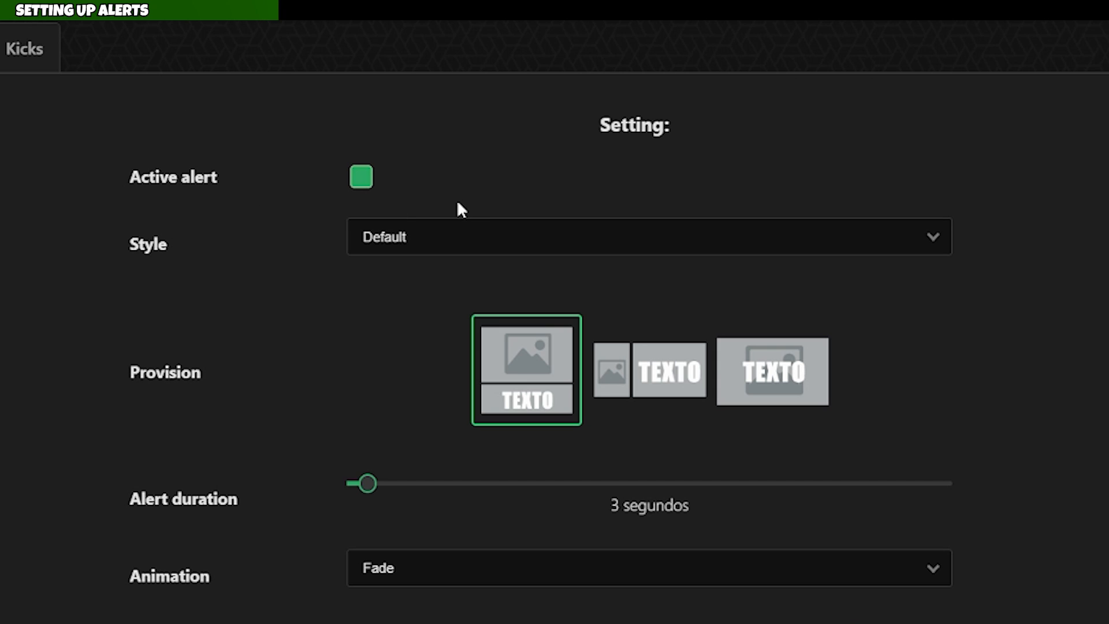
pyautogui.click(461, 240)
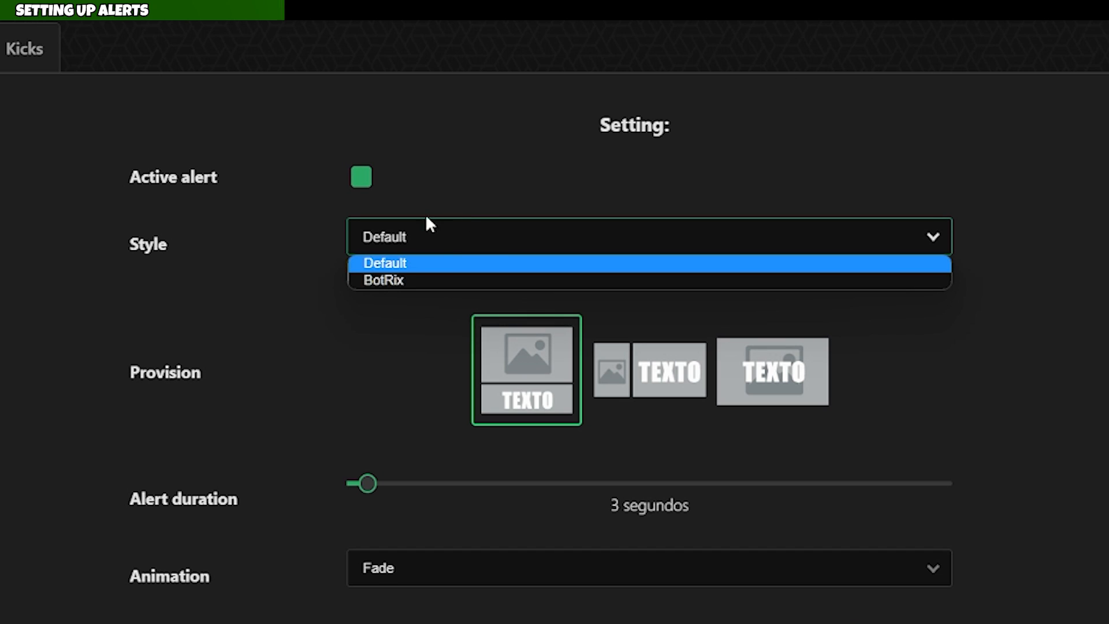
pyautogui.click(464, 243)
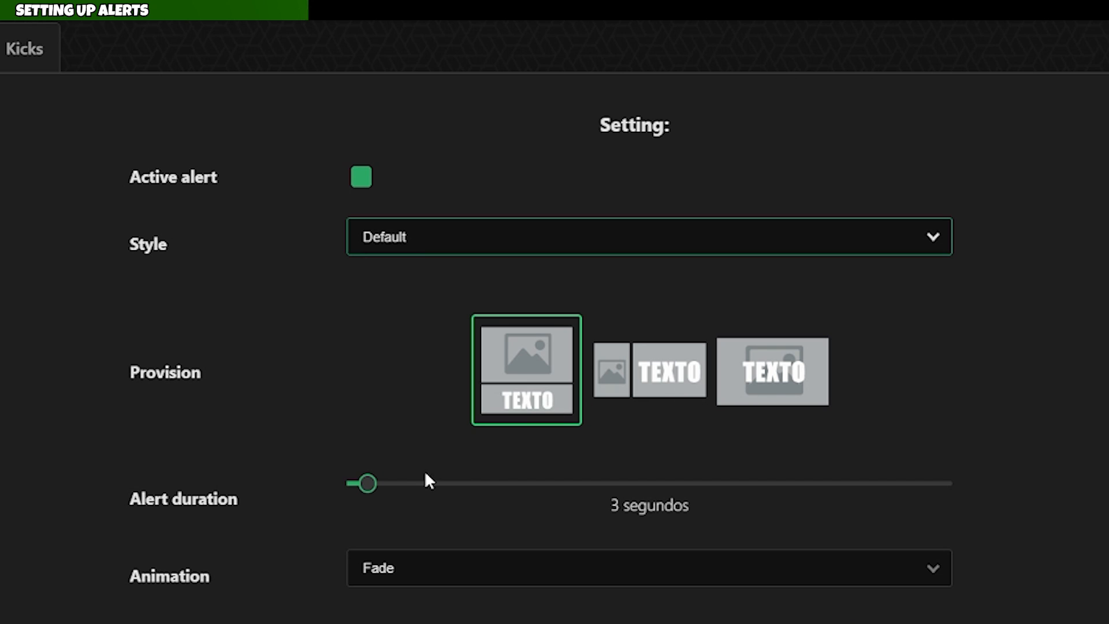
pyautogui.moveTo(367, 483)
pyautogui.mouseDown()
pyautogui.moveTo(409, 482)
pyautogui.moveTo(387, 482)
pyautogui.mouseUp()
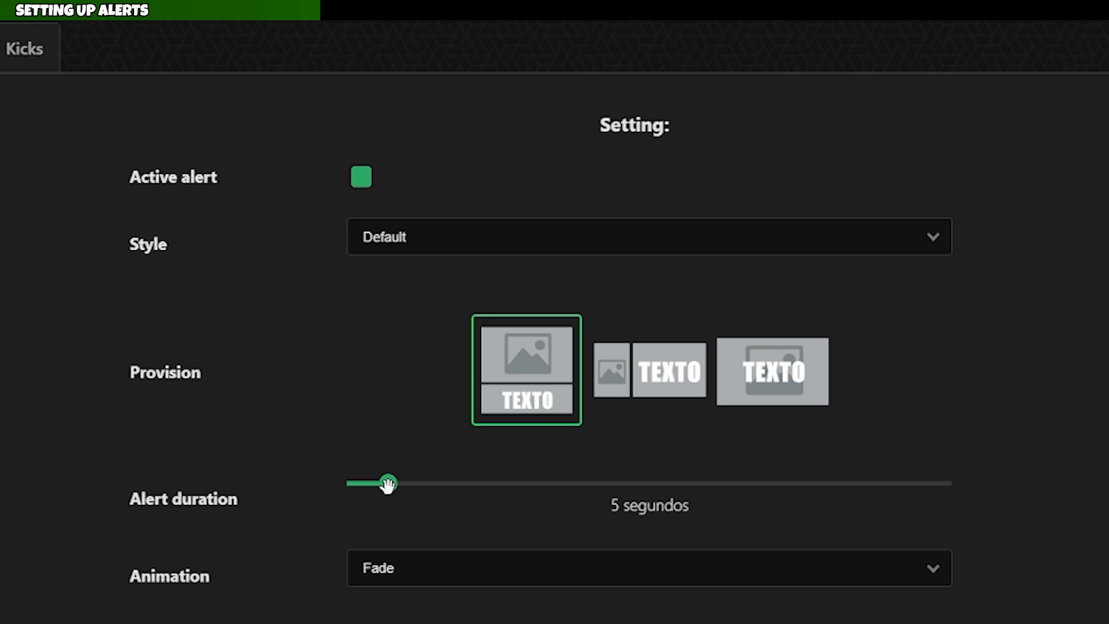
pyautogui.click(426, 569)
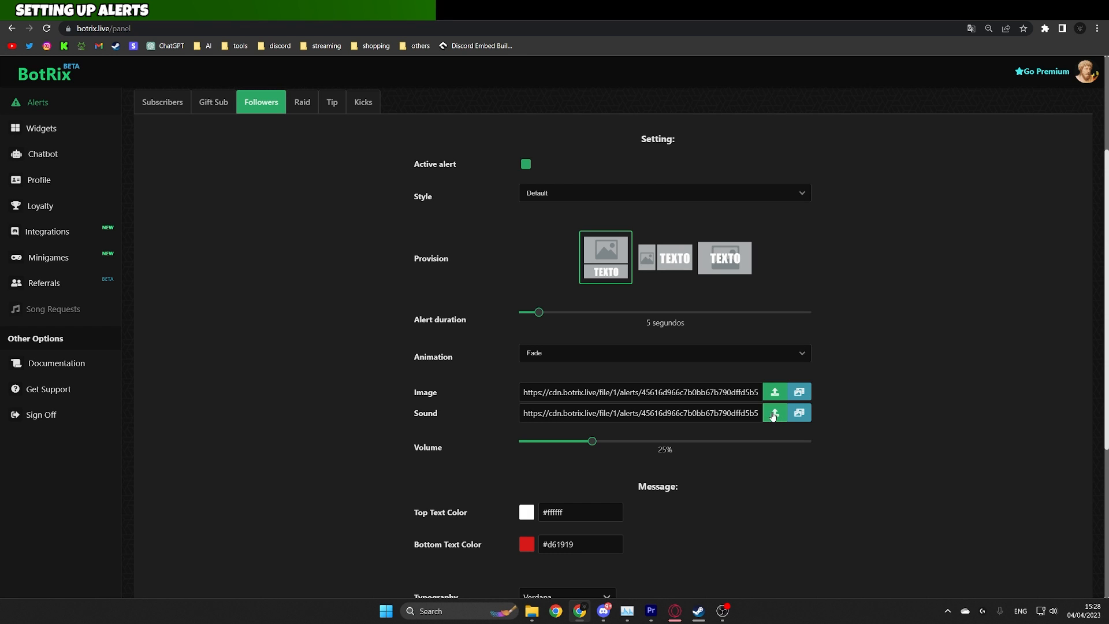
# Upload the bup audio file as the sound of the Followers alert.
pyautogui.click(874, 511)
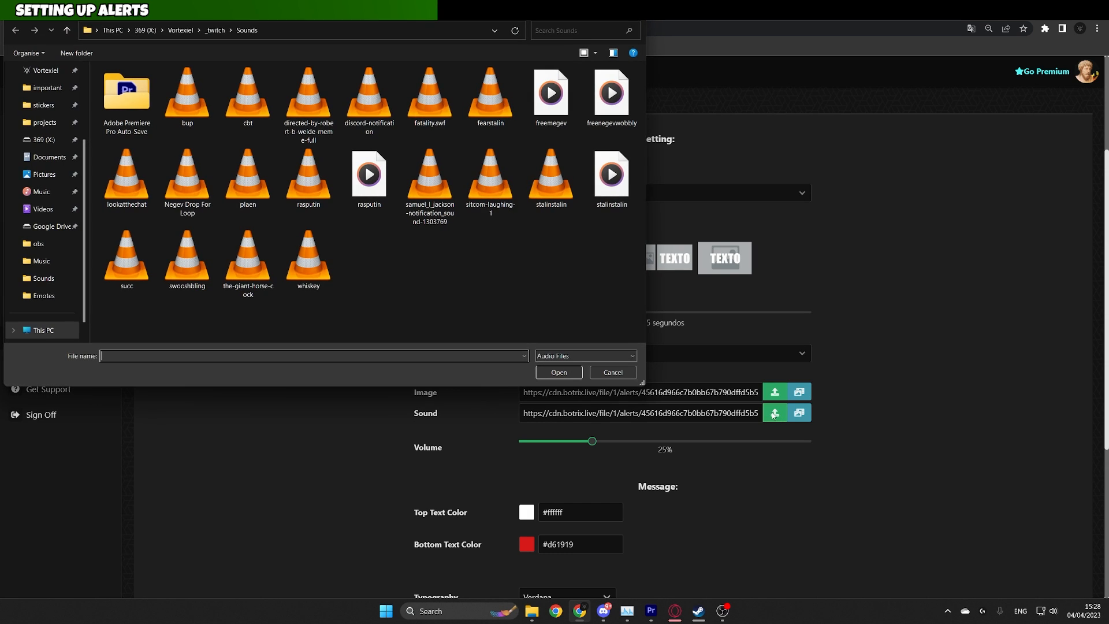
pyautogui.click(187, 93)
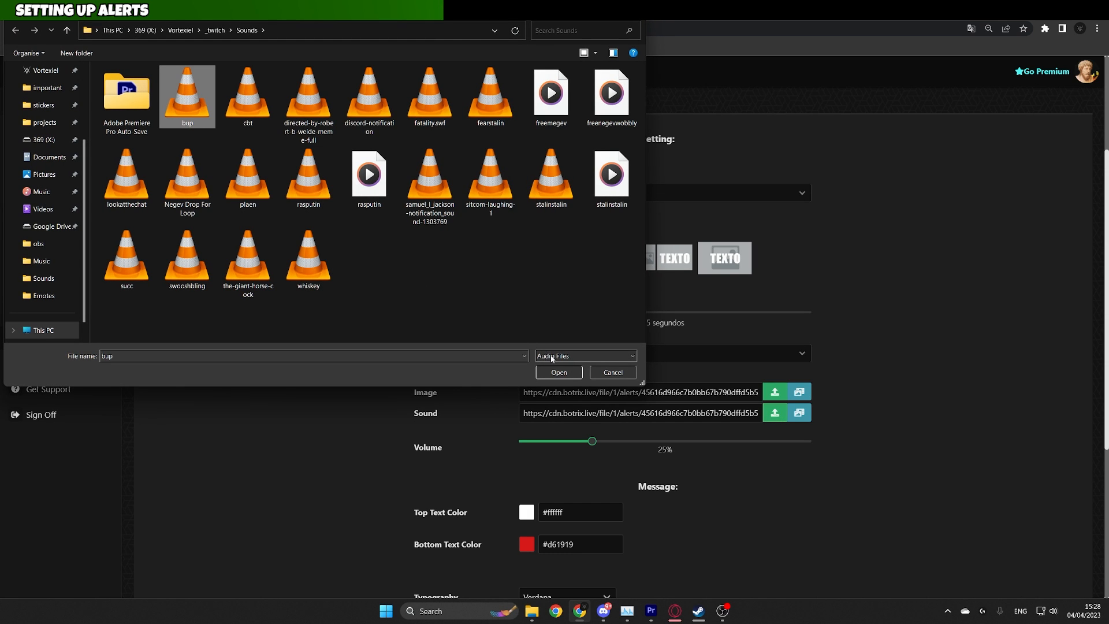
pyautogui.click(559, 372)
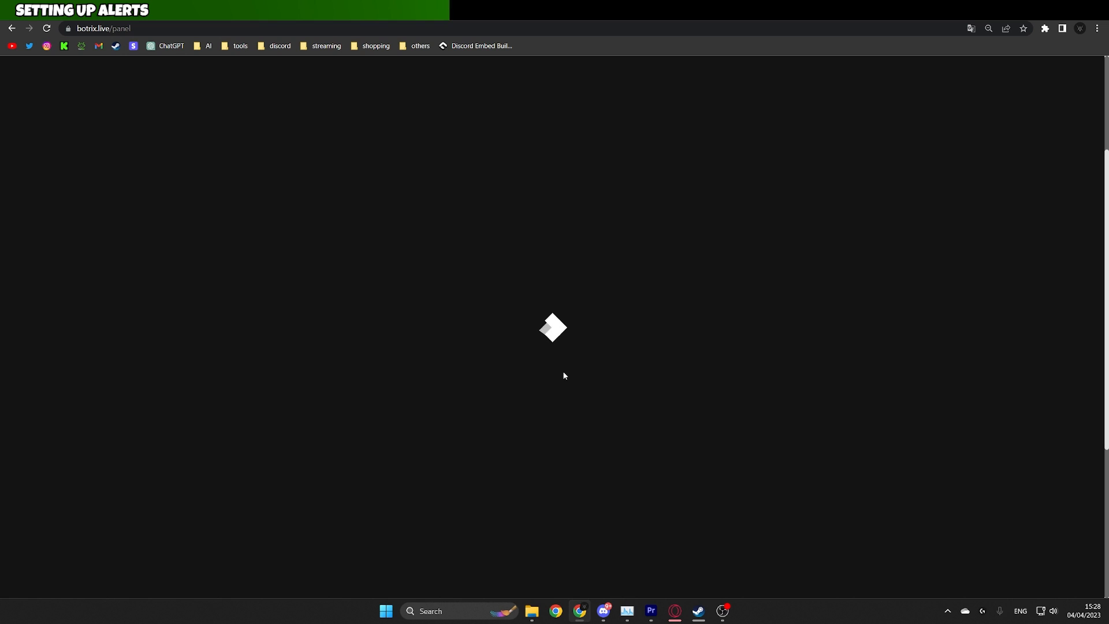
# Browse the Emotes folder inside _twitch for an image to upload to the Followers alert.
pyautogui.scroll(-2, 618, 353)
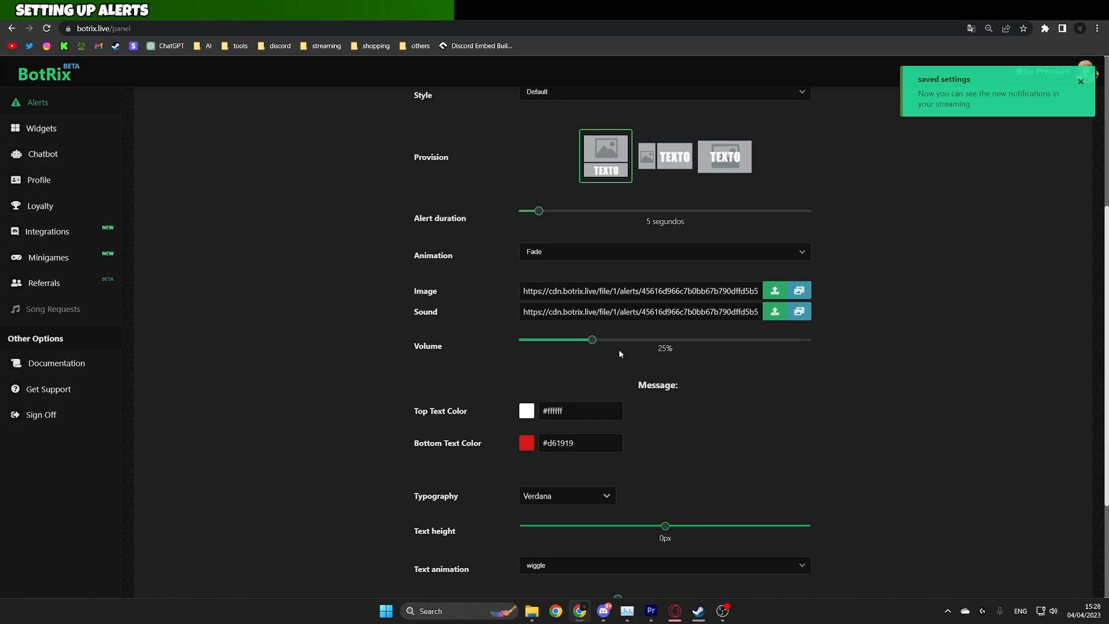
pyautogui.click(770, 296)
pyautogui.click(215, 30)
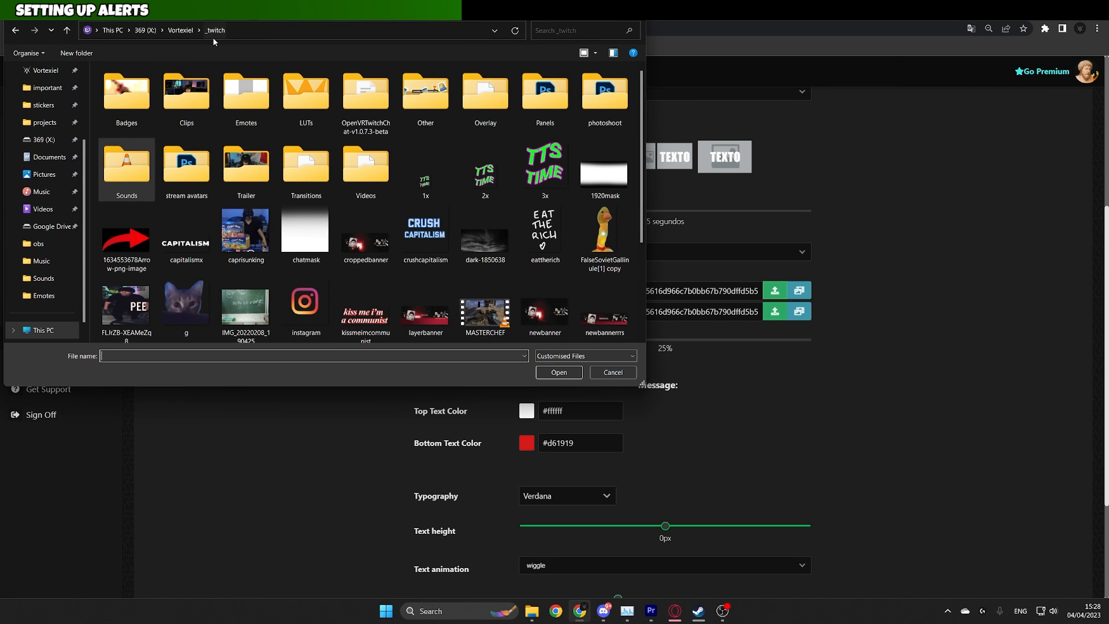
pyautogui.doubleClick(229, 101)
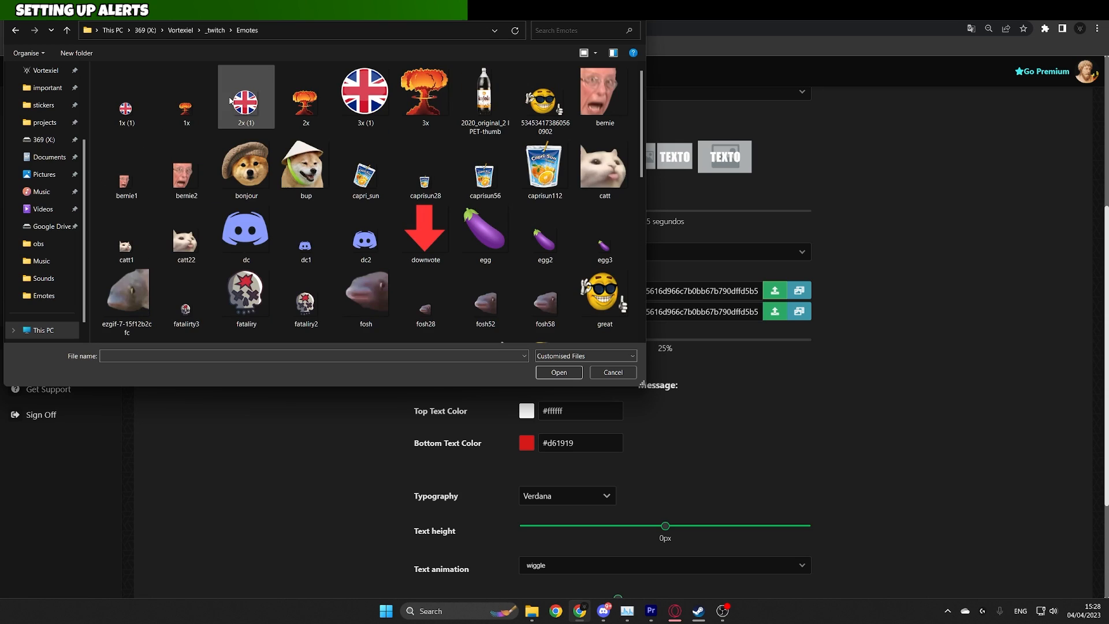
pyautogui.scroll(-5, 230, 100)
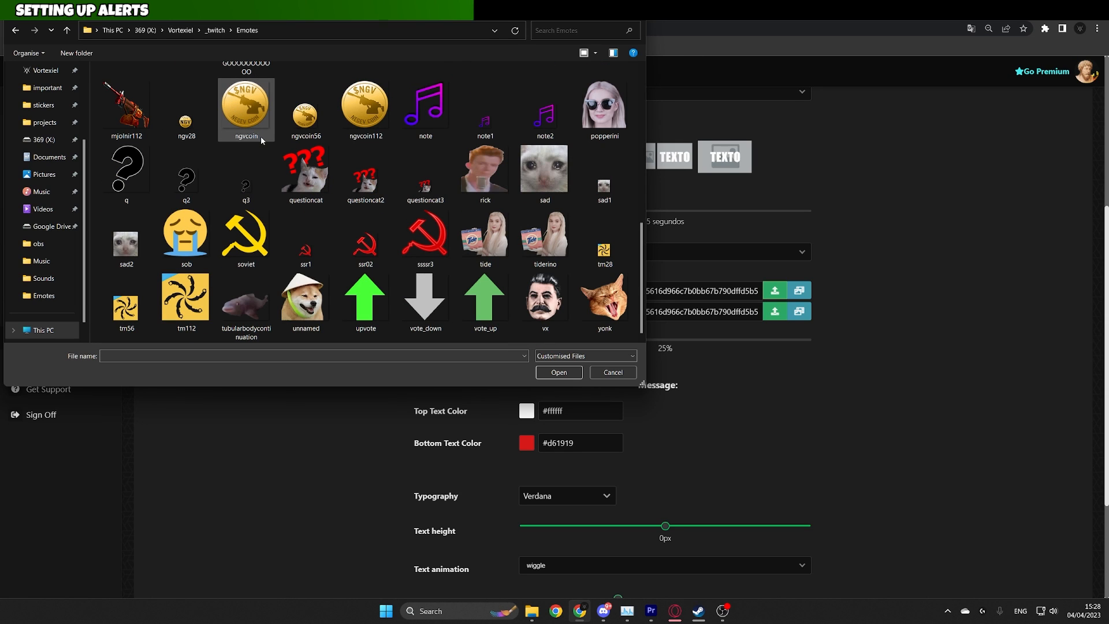
pyautogui.scroll(2, 261, 141)
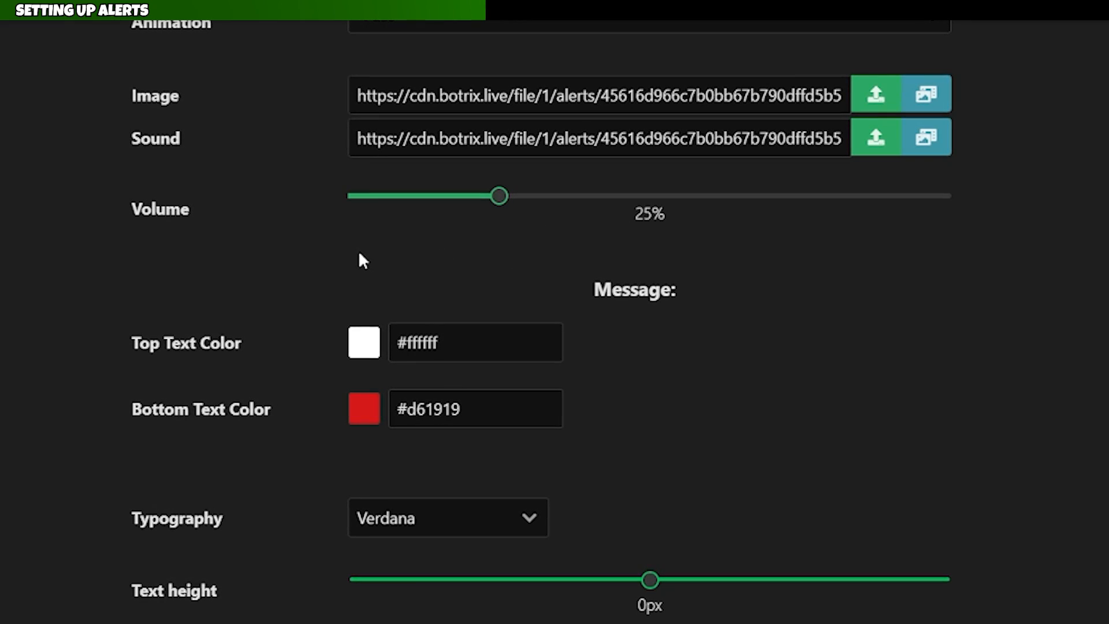
# Change the alert message's bottom text color to the light green #7aff45.
pyautogui.click(363, 412)
pyautogui.click(523, 581)
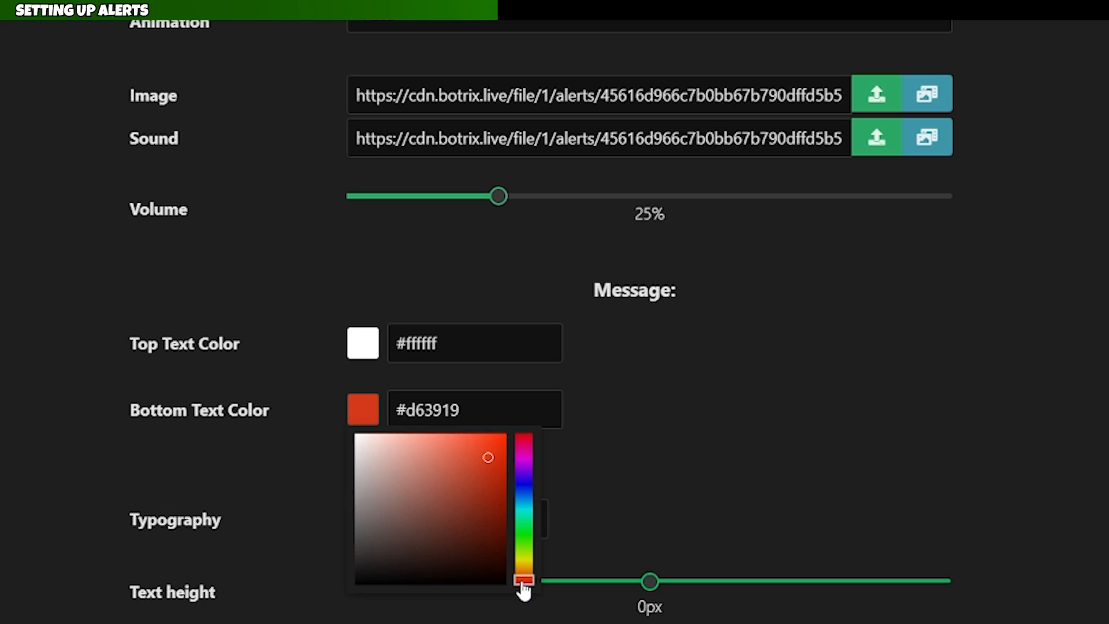
pyautogui.moveTo(522, 583); pyautogui.dragTo(519, 543)
pyautogui.moveTo(483, 470); pyautogui.dragTo(465, 432)
pyautogui.click(824, 433)
# Look through the typography options for the alert message and choose Verdana.
pyautogui.scroll(-3, 824, 433)
pyautogui.click(529, 337)
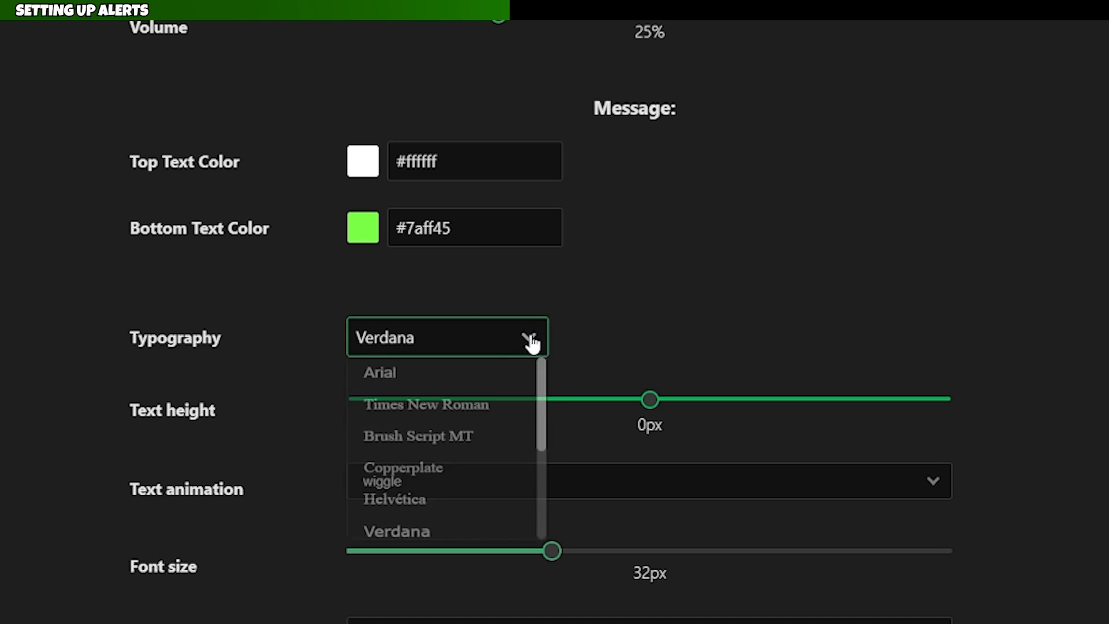
pyautogui.moveTo(542, 383); pyautogui.dragTo(456, 465)
pyautogui.scroll(2, 536, 453)
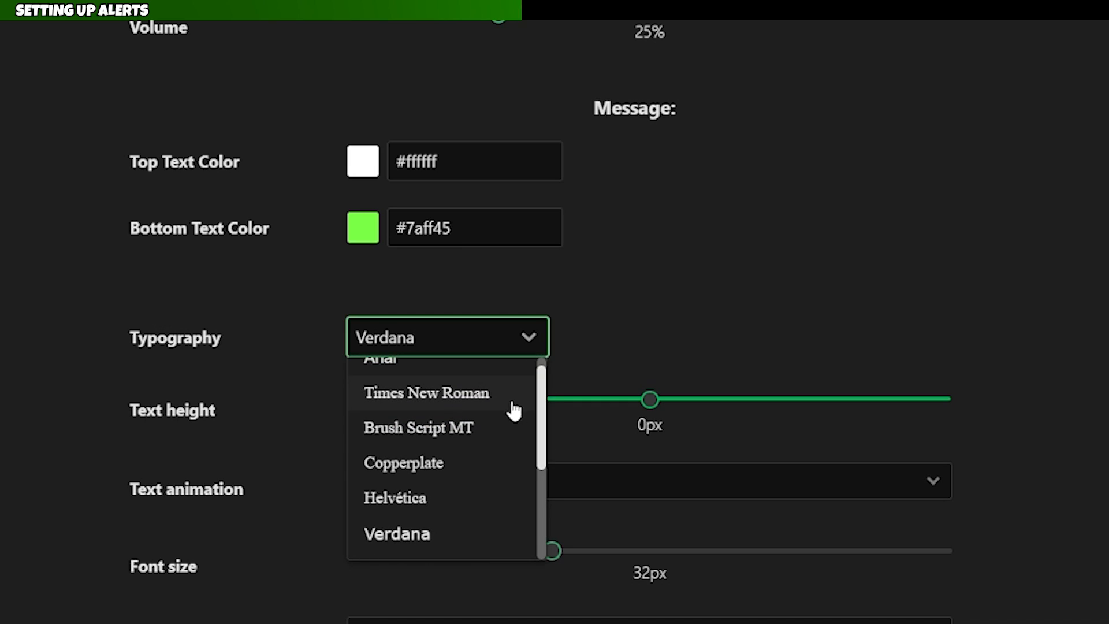
pyautogui.scroll(-1, 526, 461)
pyautogui.click(430, 505)
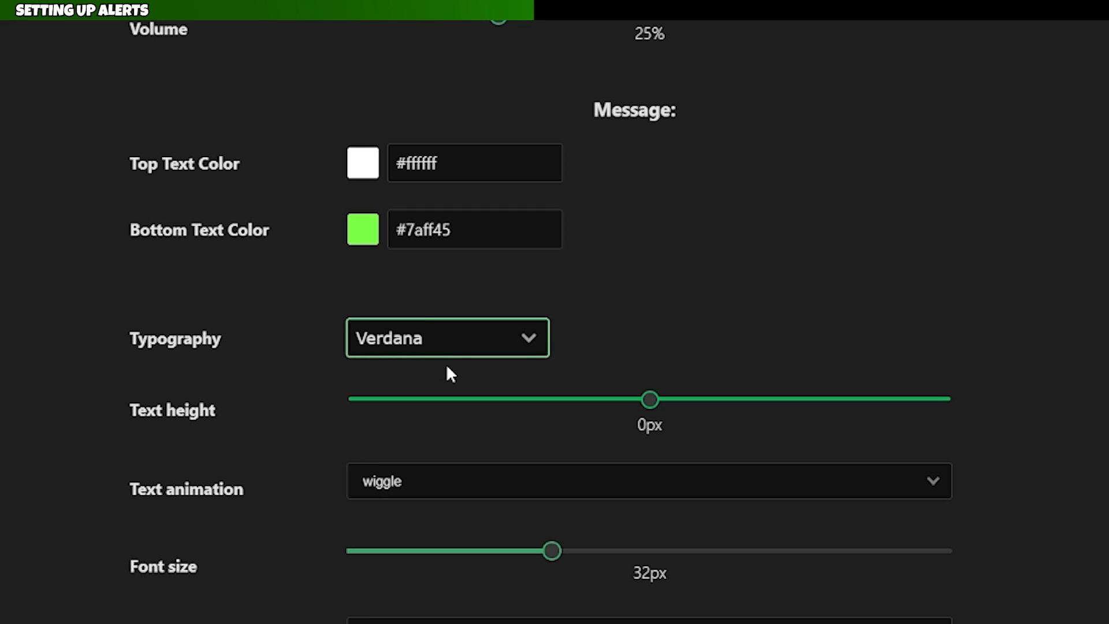
# Keep wiggle as the text animation and set the alert message's font size to 39px.
pyautogui.click(458, 475)
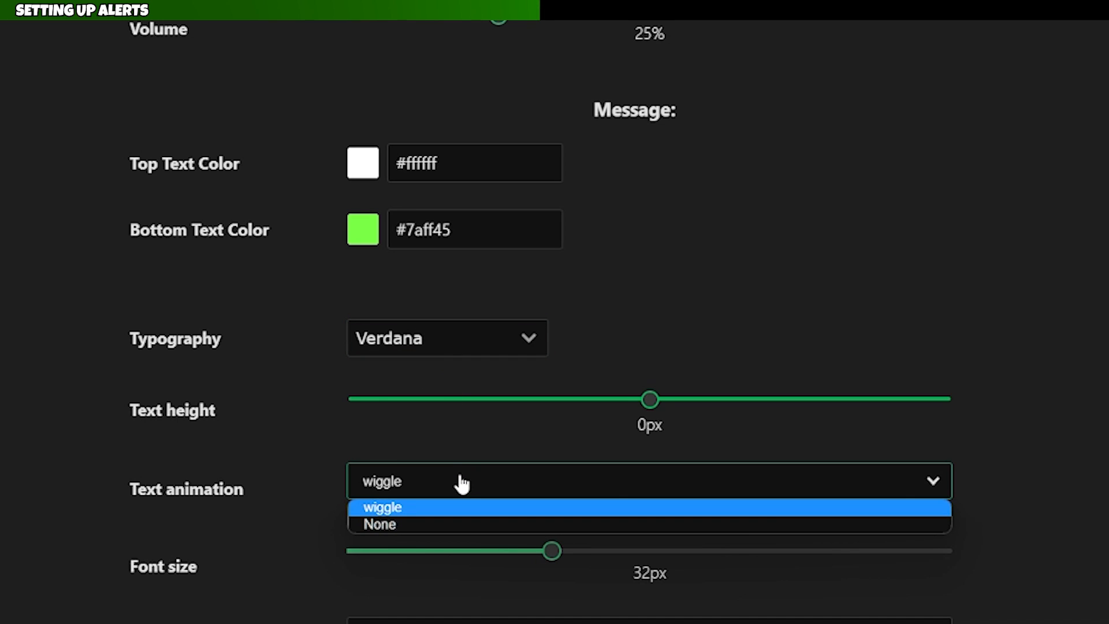
pyautogui.click(461, 483)
pyautogui.moveTo(551, 550); pyautogui.dragTo(616, 550)
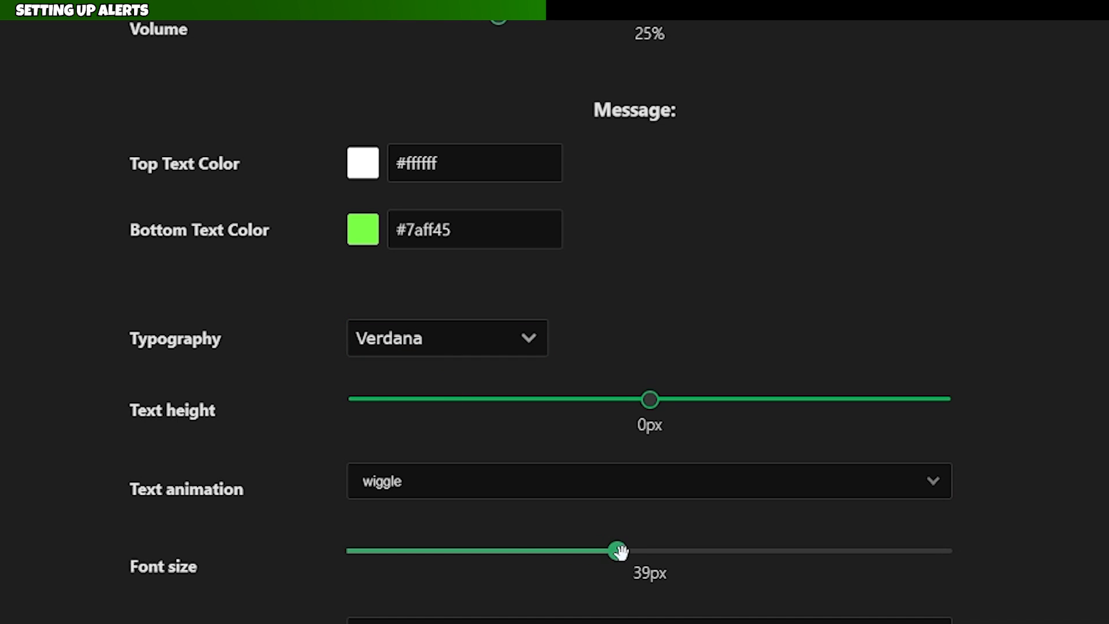
# Replace the alert's message text with "thx for follow" and save the alert settings.
pyautogui.scroll(-1, 616, 550)
pyautogui.click(765, 593)
pyautogui.moveTo(765, 593); pyautogui.dragTo(580, 591)
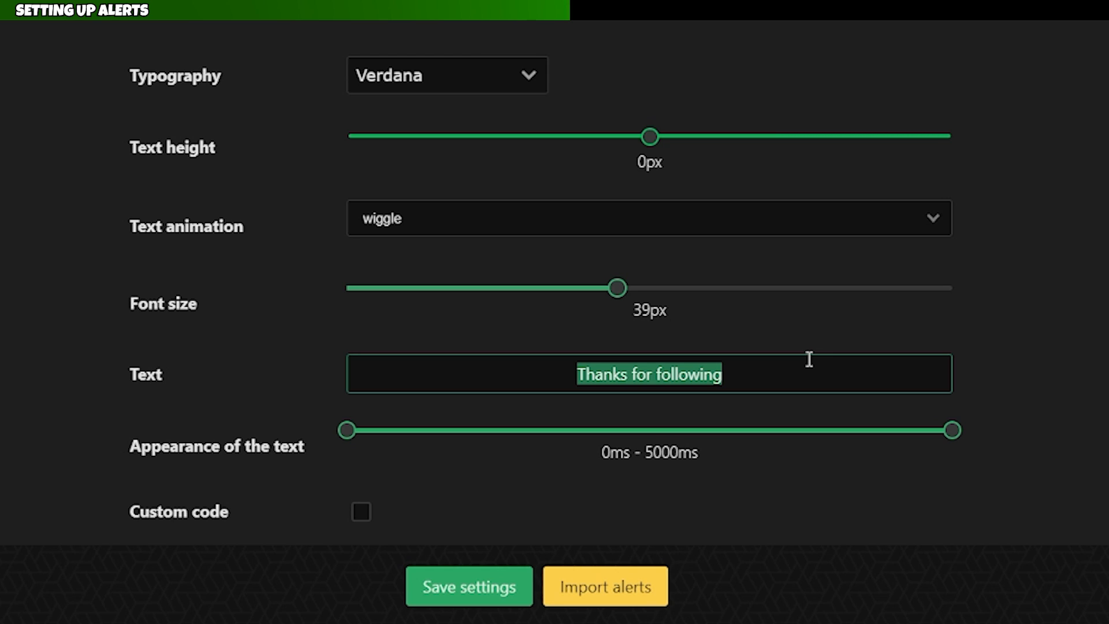
pyautogui.write('thx fo')
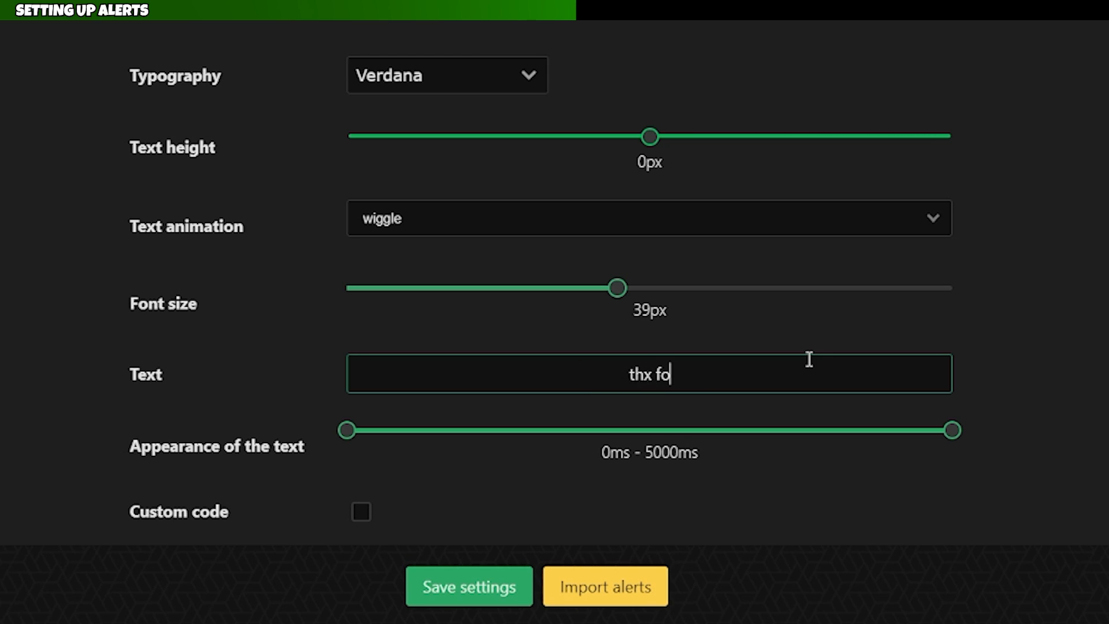
pyautogui.write('r follow')
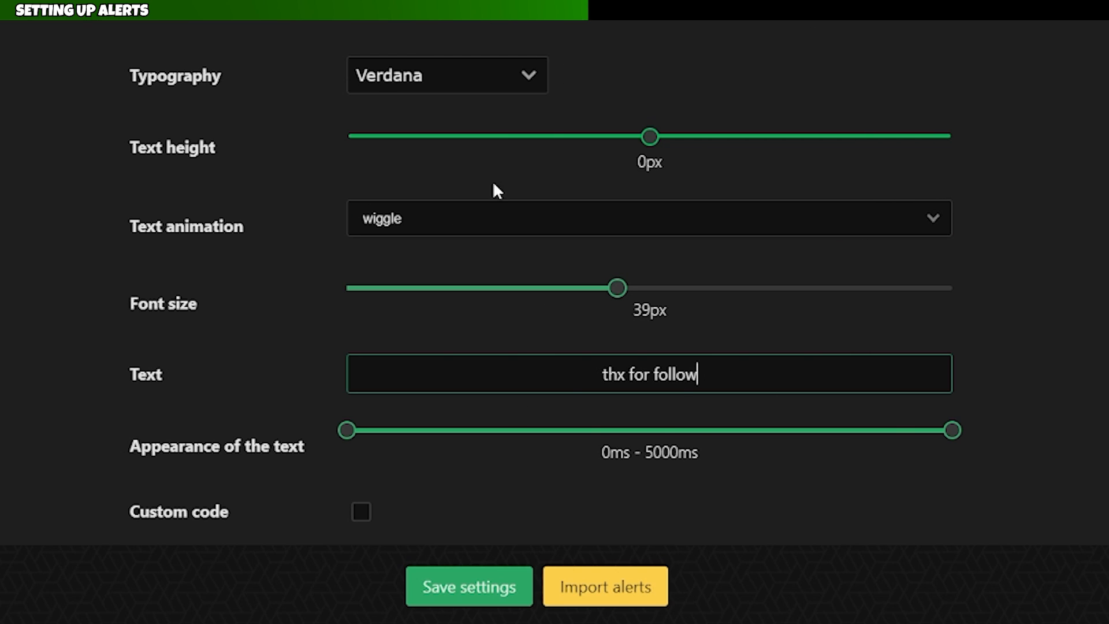
pyautogui.click(507, 584)
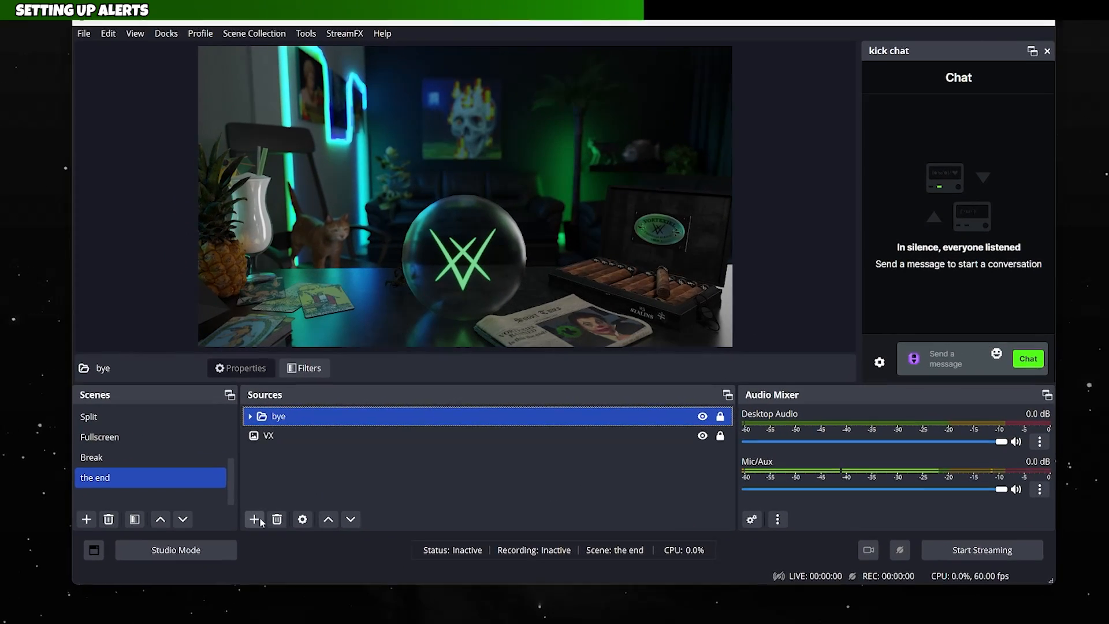
# In OBS, add a new Browser source named BOTRIX Alerts to the scene "the end".
pyautogui.click(297, 492)
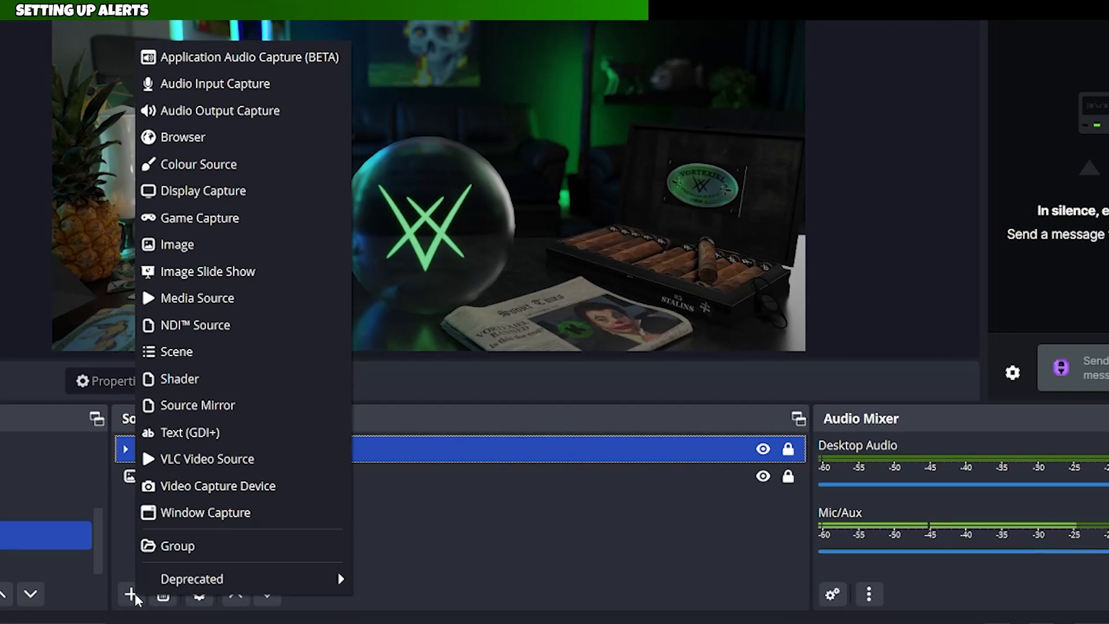
pyautogui.click(248, 143)
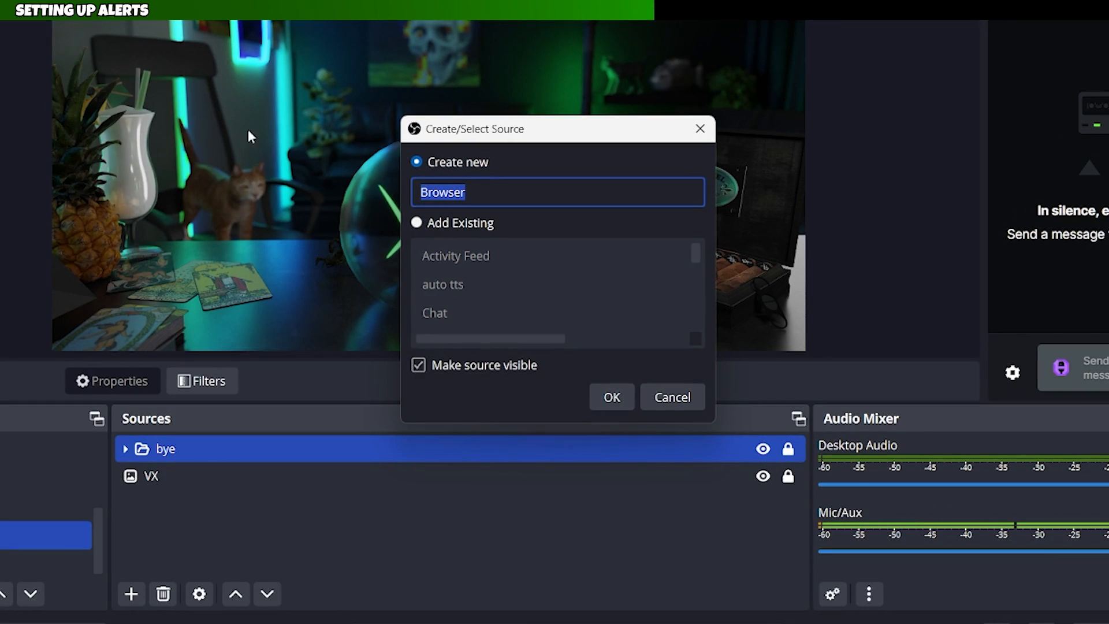
pyautogui.write('BOT')
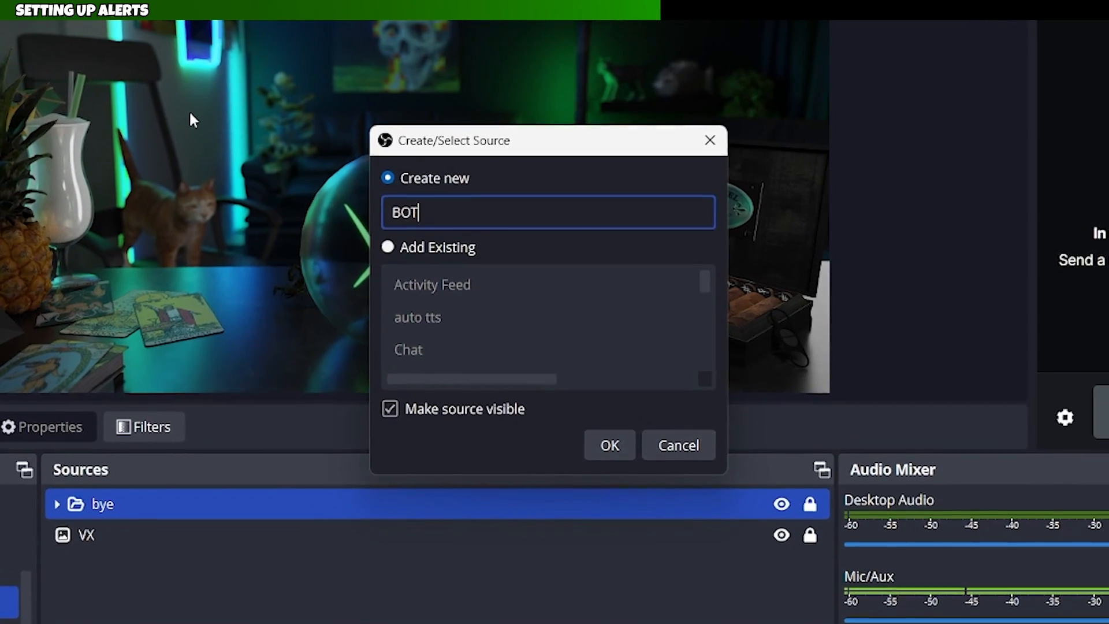
pyautogui.write('RIX Alerts')
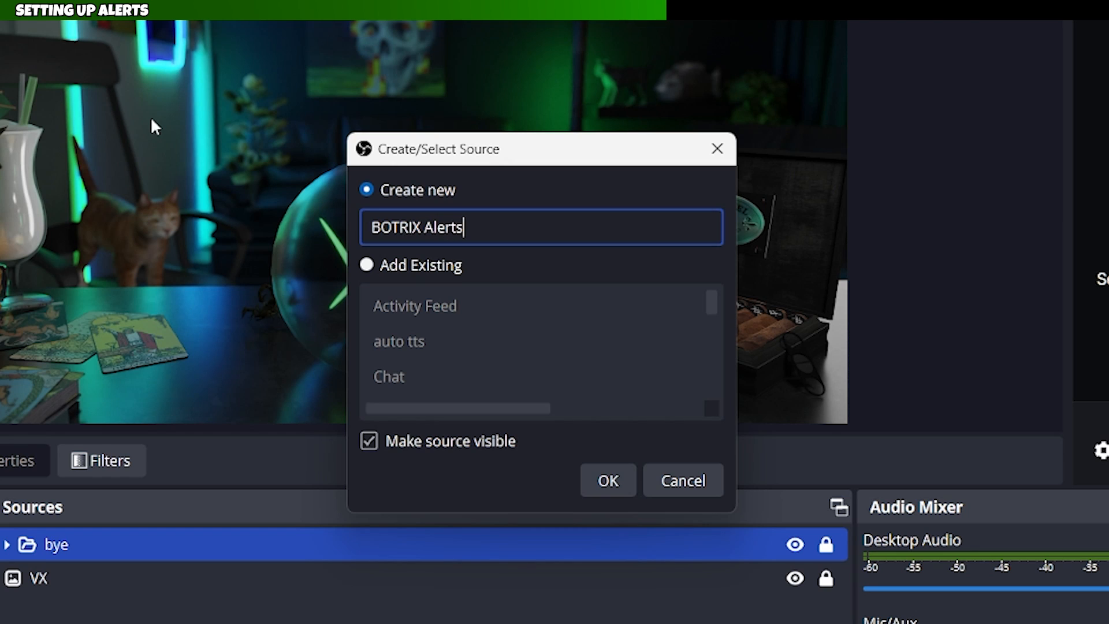
pyautogui.click(608, 481)
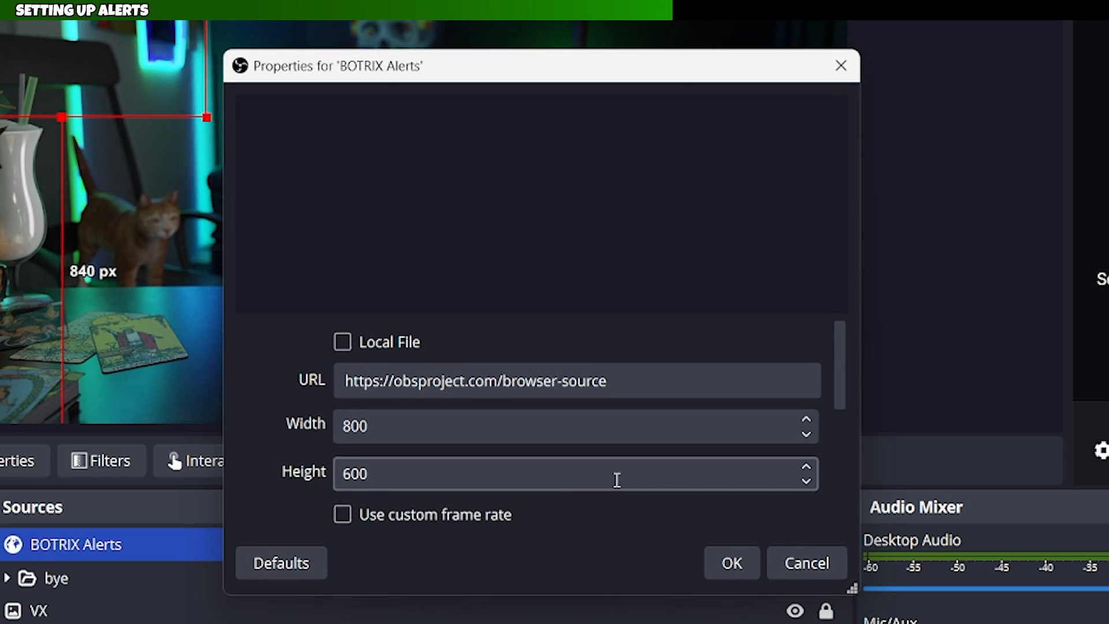
# Replace the browser source's default URL with the copied private BotRix alert widget URL.
pyautogui.click(649, 376)
pyautogui.hotkey('ctrl', 'a')
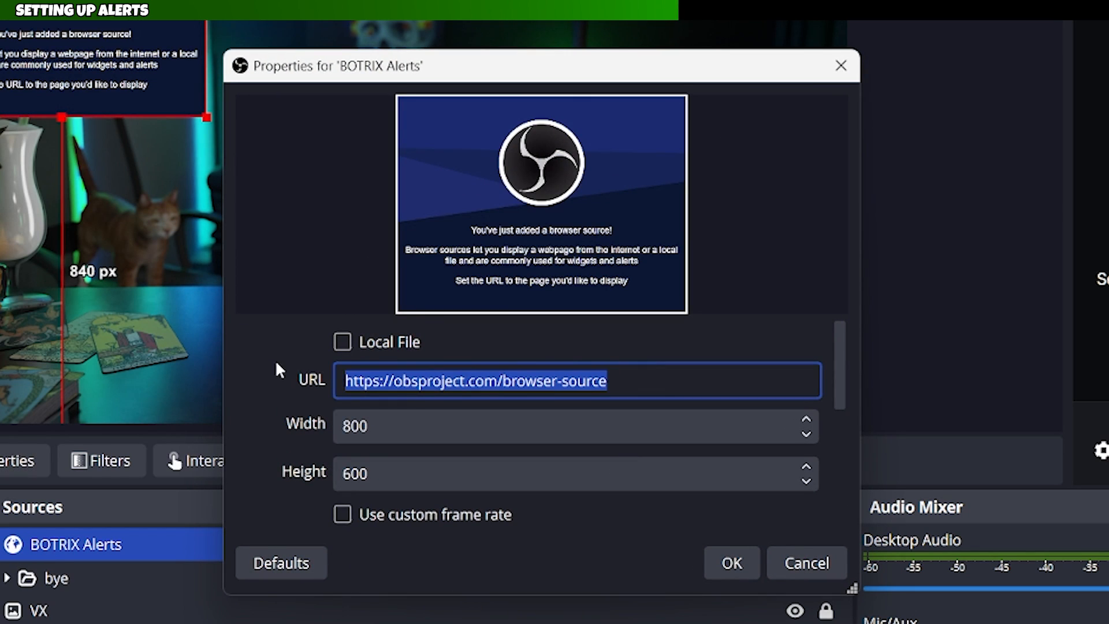
pyautogui.press('BackSpace')
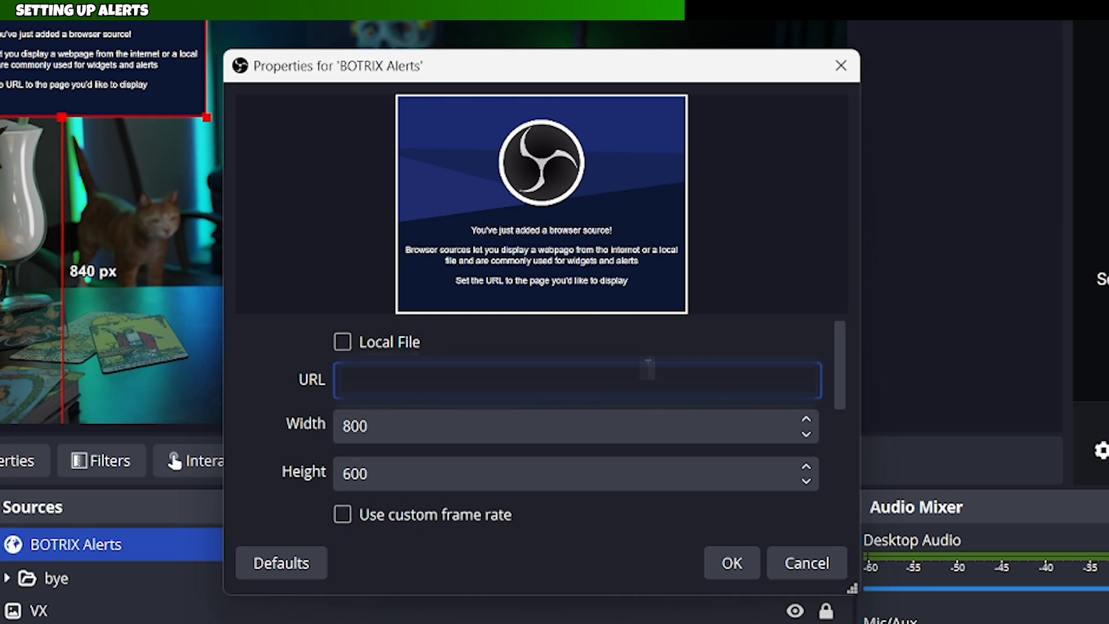
pyautogui.hotkey('ctrl', 'v')
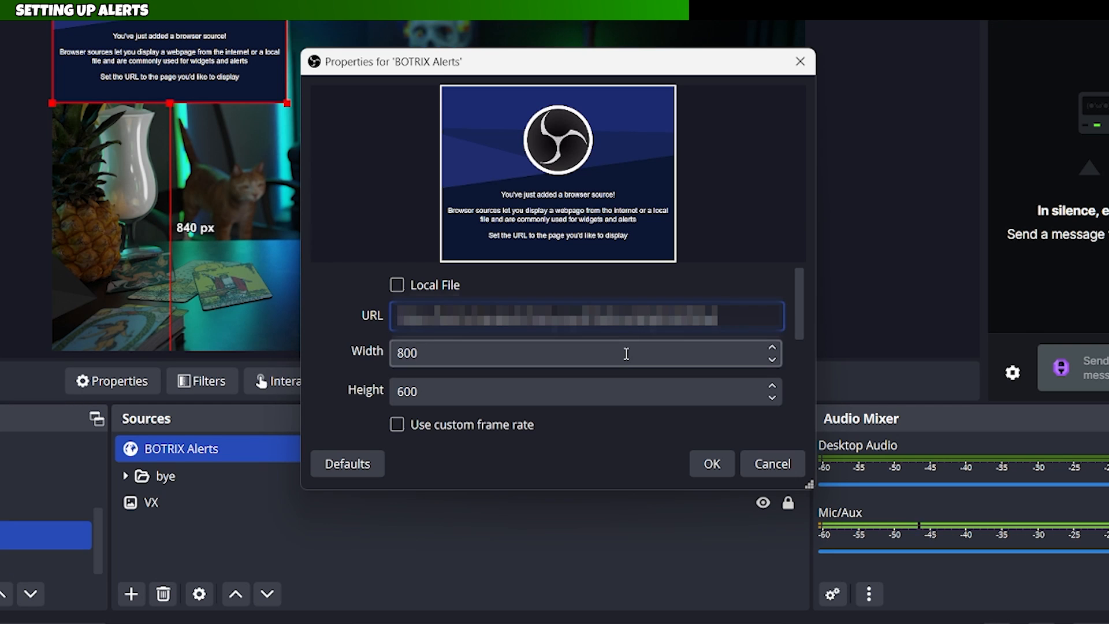
# Set the BOTRIX Alerts source to 1000 wide and 1000 high, and move it to about the middle of the canvas.
pyautogui.doubleClick(626, 425)
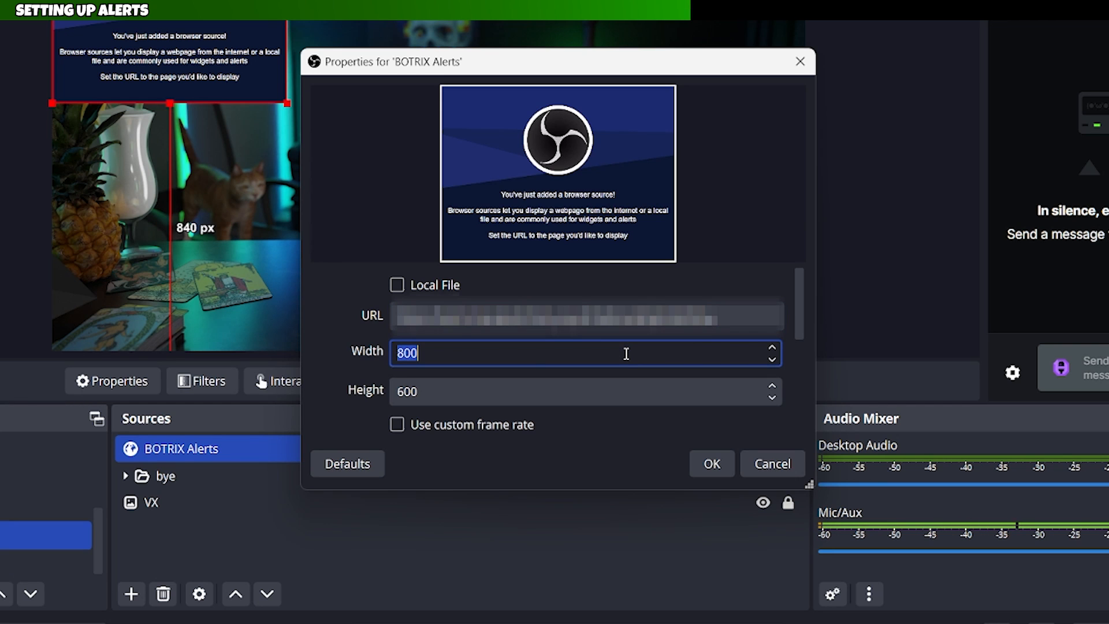
pyautogui.write('1000')
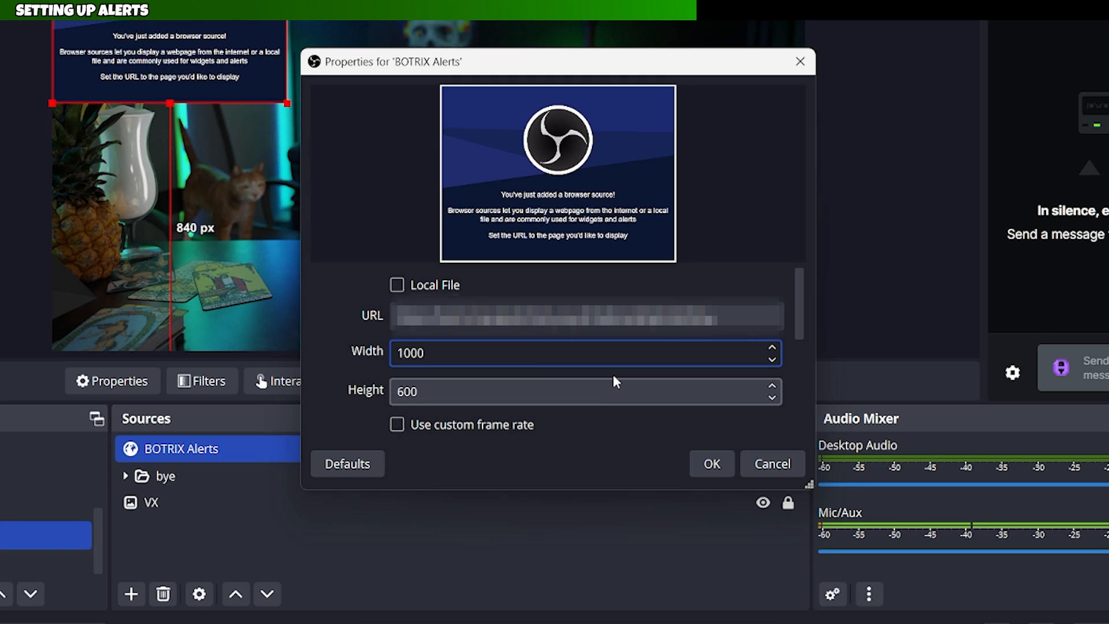
pyautogui.click(439, 398)
pyautogui.doubleClick(467, 394)
pyautogui.write('1000')
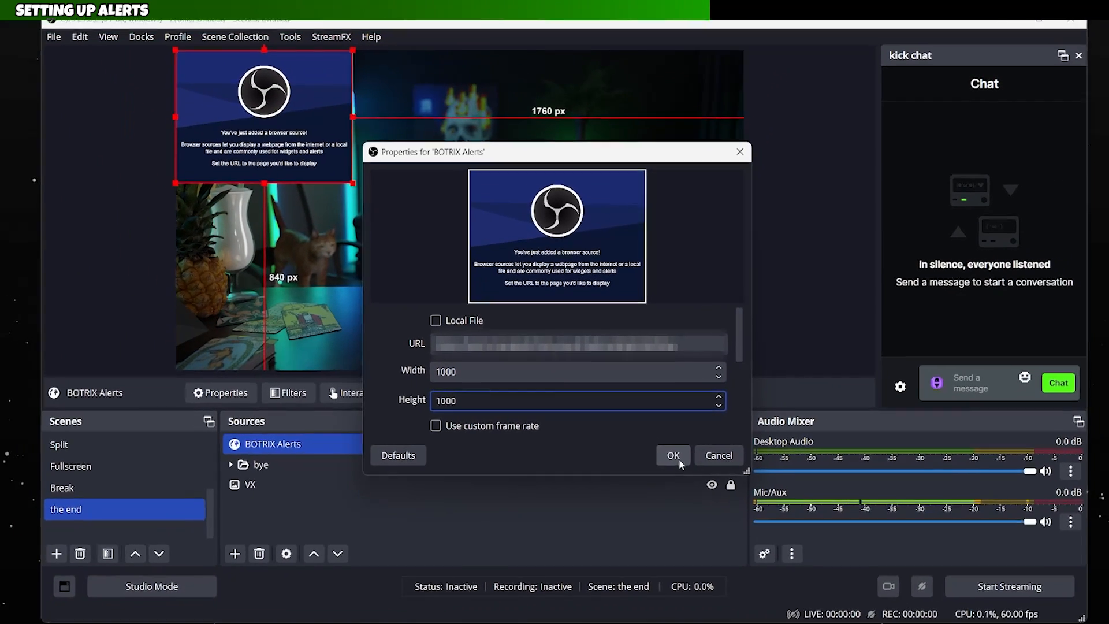
pyautogui.click(711, 464)
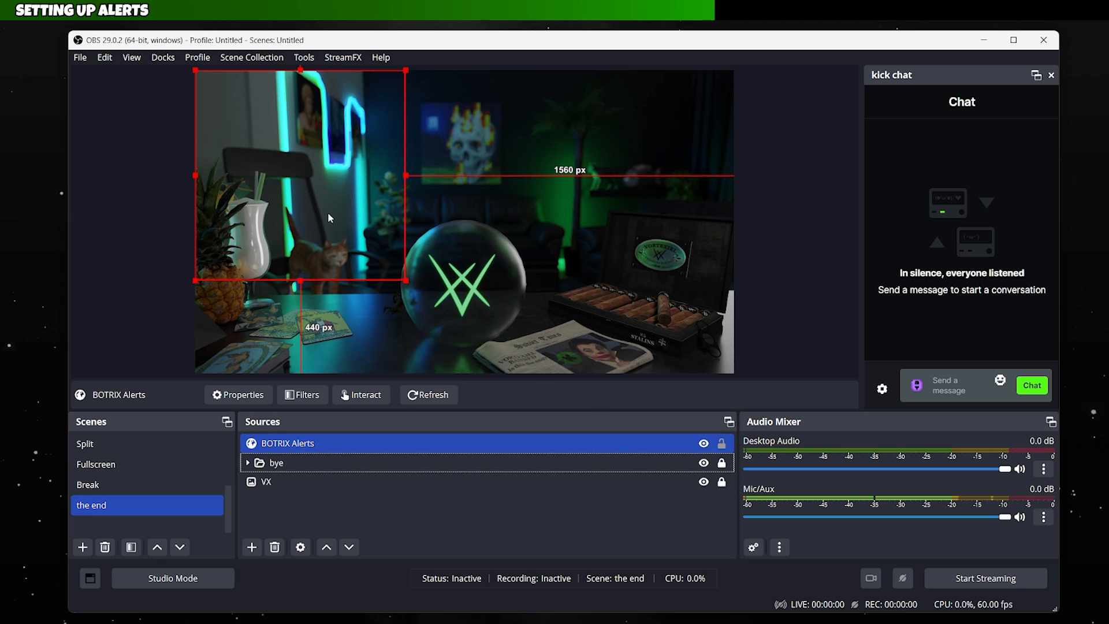
pyautogui.moveTo(289, 190); pyautogui.dragTo(455, 239)
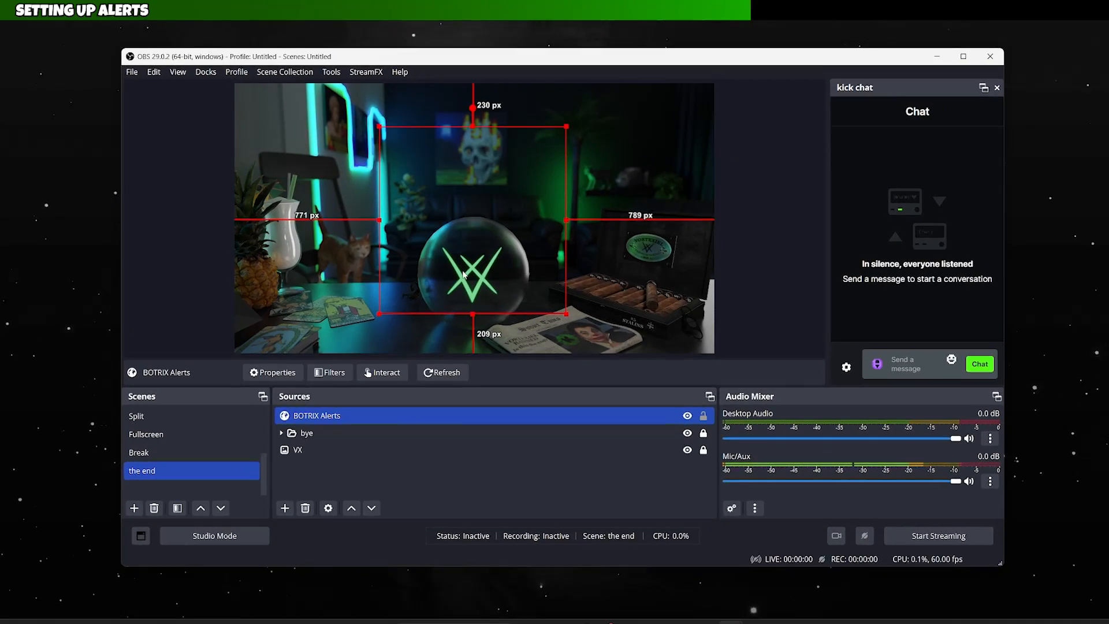
# Switch to the BotRix alerts page in Chrome and place its window beside OBS with the alert test controls in view.
pyautogui.click(580, 611)
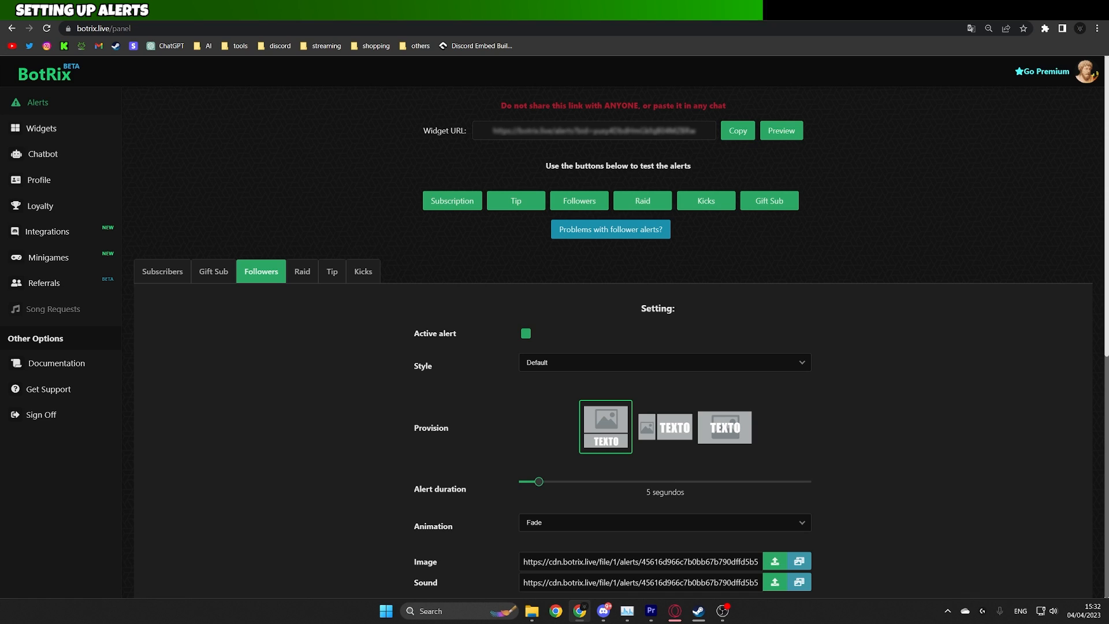
pyautogui.moveTo(992, 10); pyautogui.dragTo(977, 36)
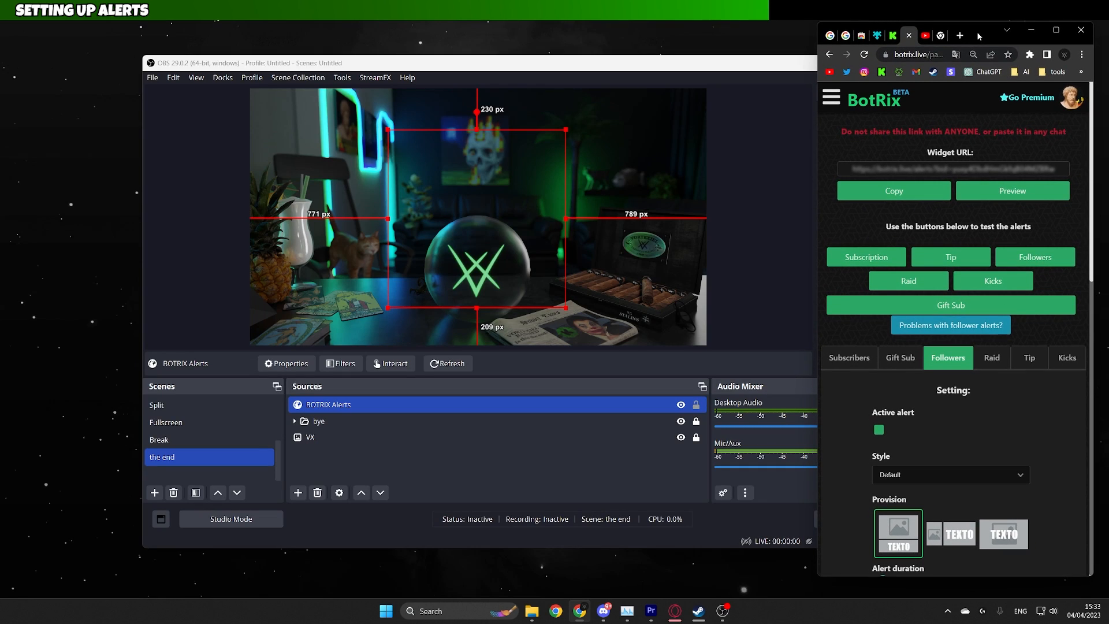
pyautogui.click(940, 172)
pyautogui.scroll(-3, 1019, 416)
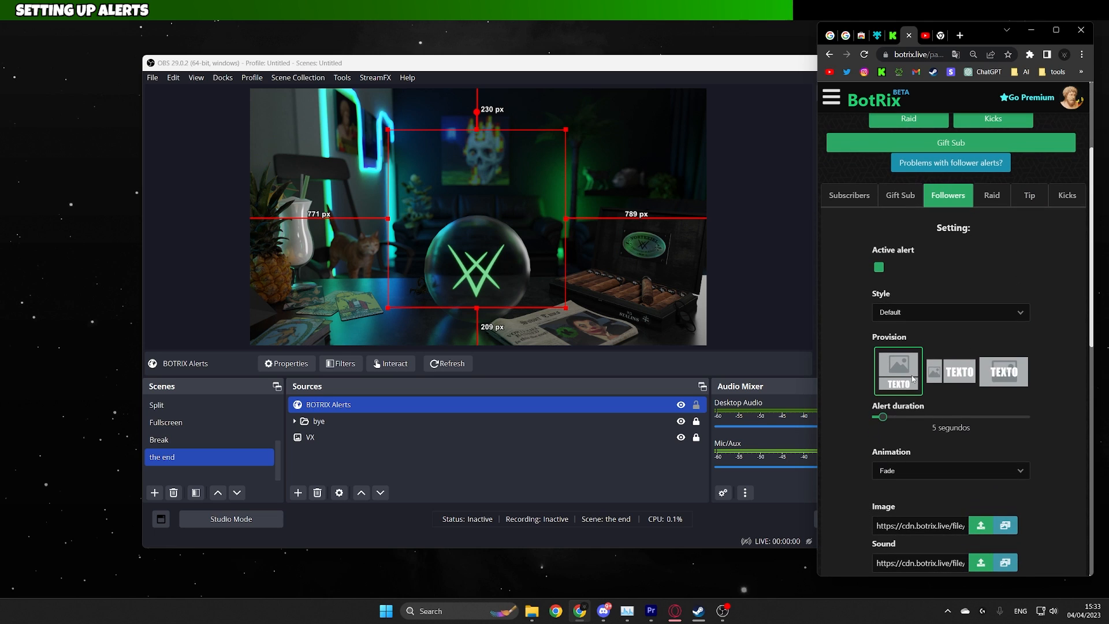
pyautogui.scroll(3, 1022, 383)
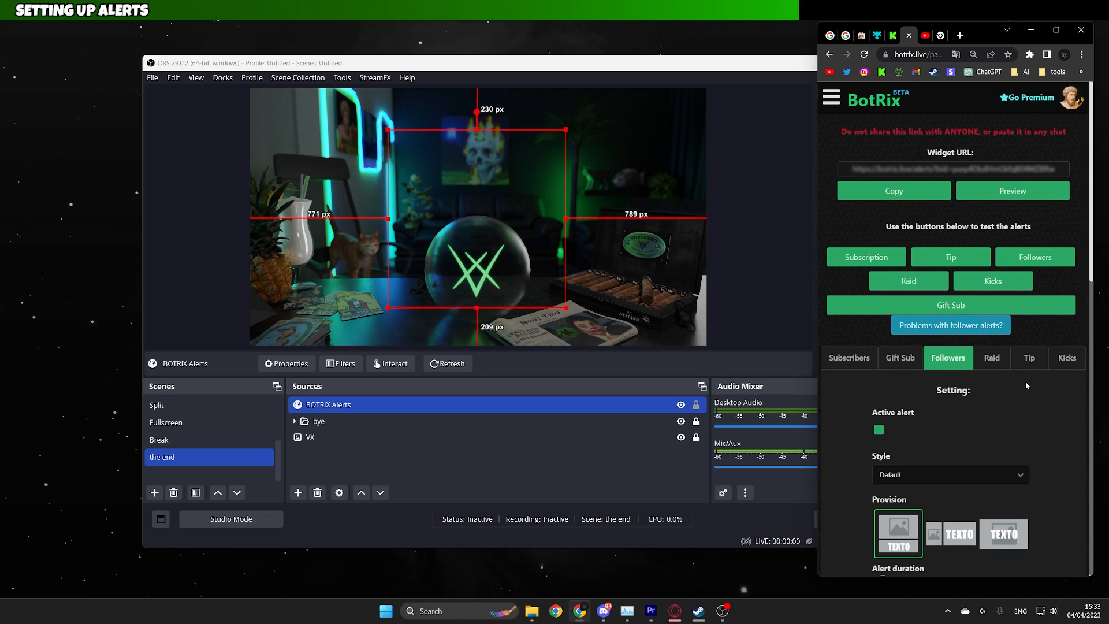
# Send a test follower alert from BotRix, and review the BOTRIX Alerts source's properties in OBS down to the custom CSS.
pyautogui.click(1060, 261)
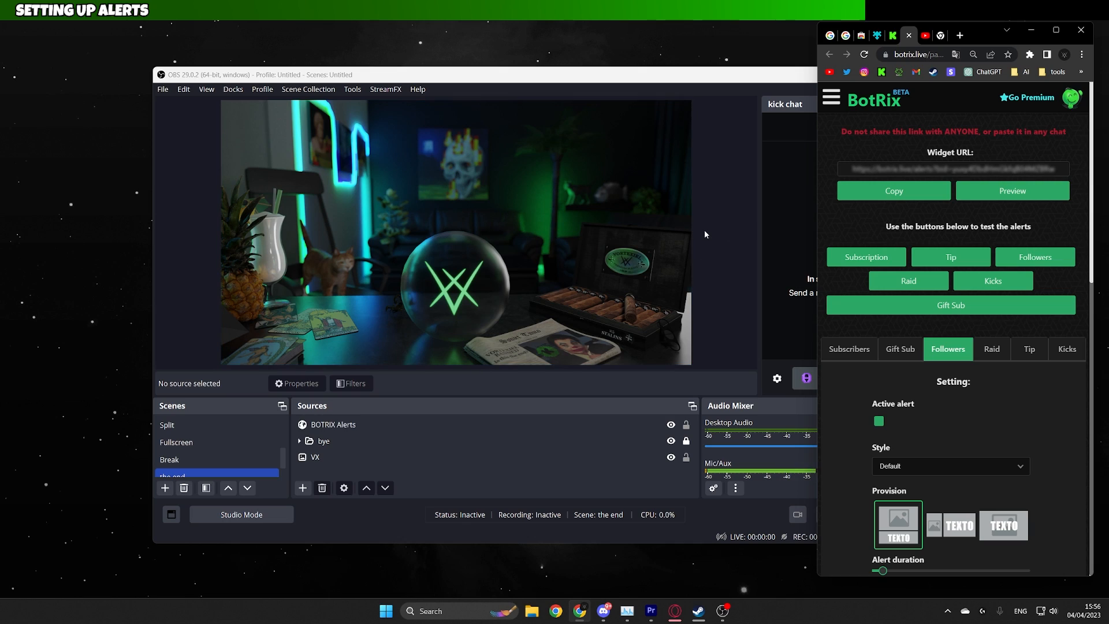
pyautogui.rightClick(572, 424)
pyautogui.click(574, 438)
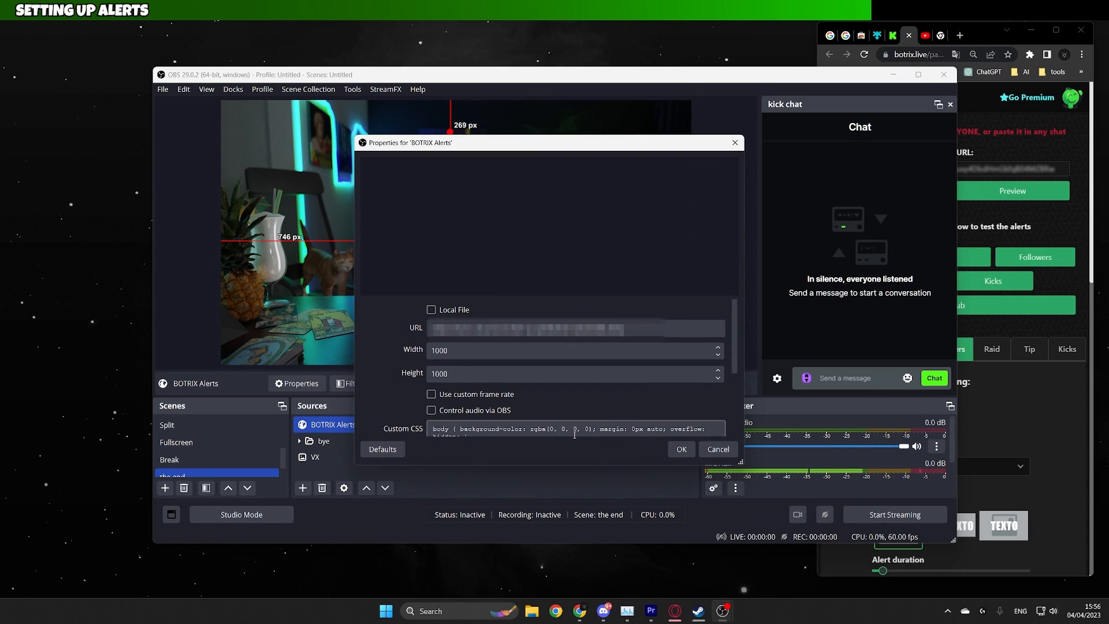
pyautogui.moveTo(734, 314); pyautogui.dragTo(737, 379)
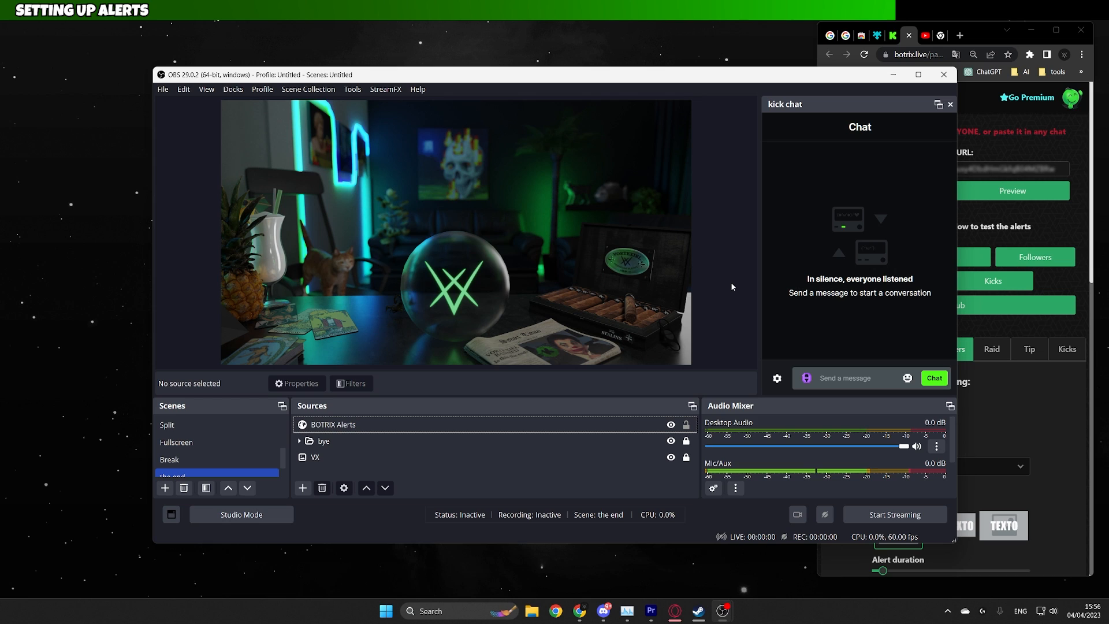
# Switch to the BotRix page, preview the alert widget in its own window beside it, and send a test follower alert.
pyautogui.click(1010, 219)
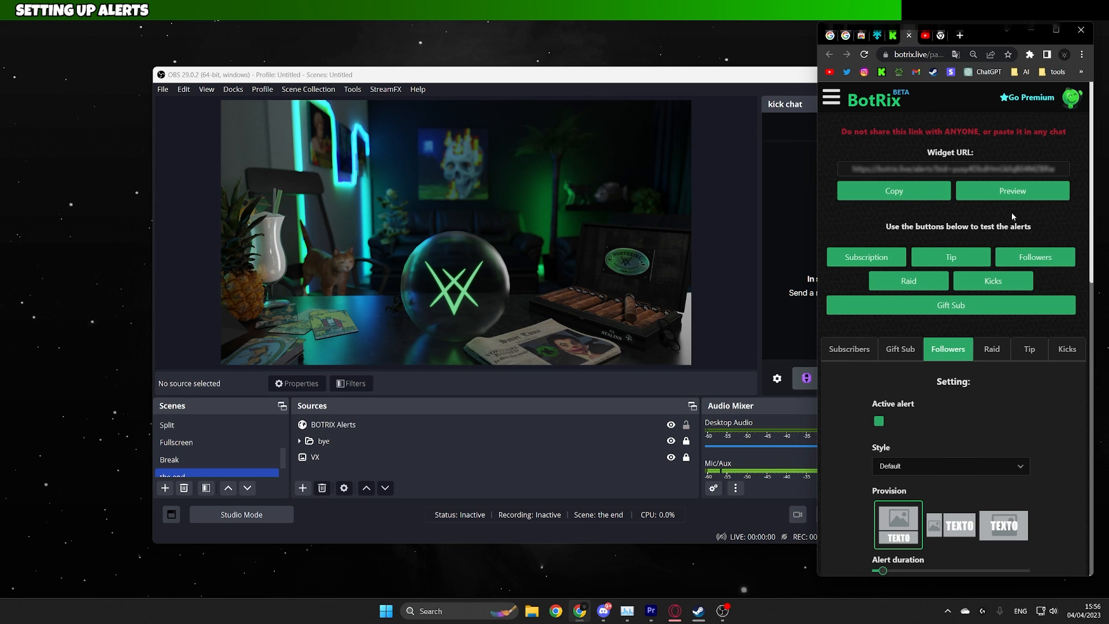
pyautogui.click(1015, 198)
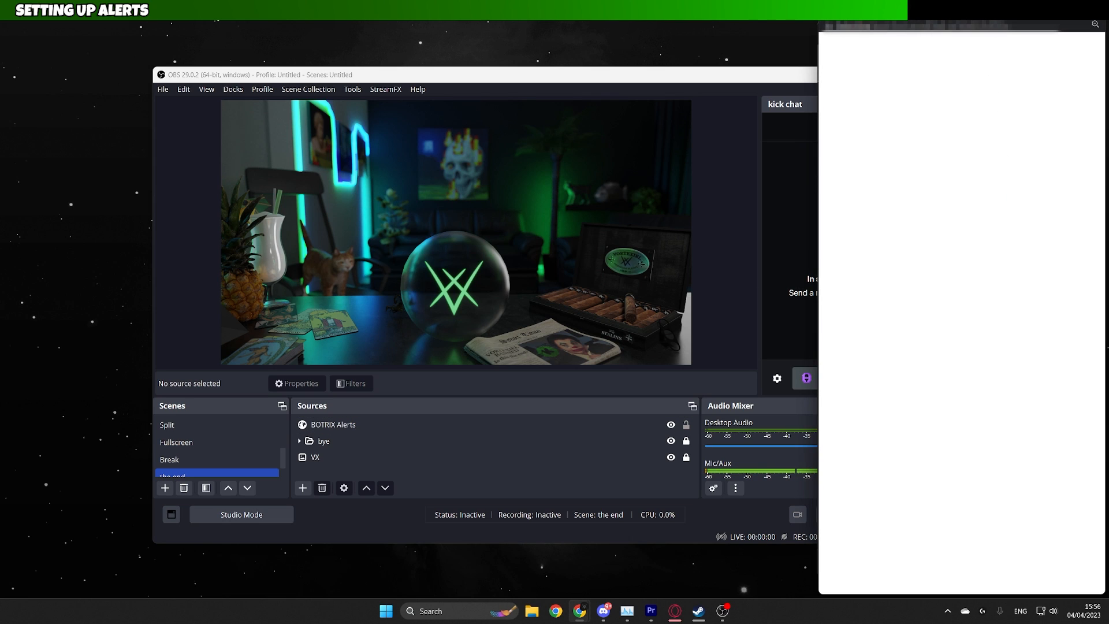
pyautogui.moveTo(987, 7); pyautogui.dragTo(682, 11)
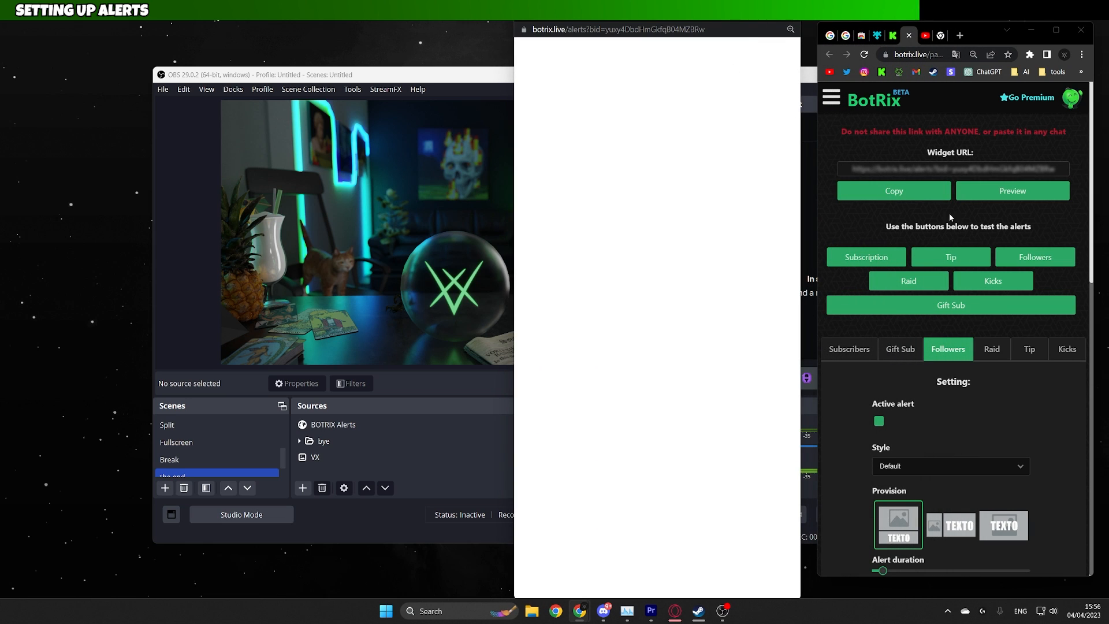
pyautogui.click(1046, 265)
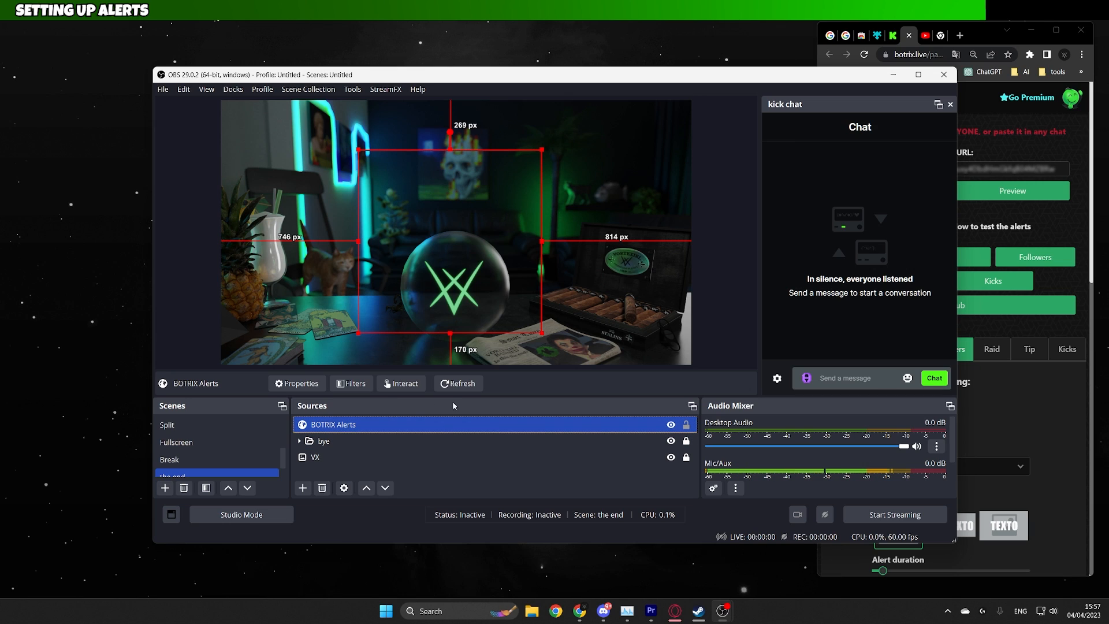
# Select the BOTRIX Alerts source in OBS, and send test follower and subscription alerts from the BotRix page.
pyautogui.keyDown('ctrl'); pyautogui.click(440, 439); pyautogui.keyUp('ctrl')
pyautogui.click(443, 426)
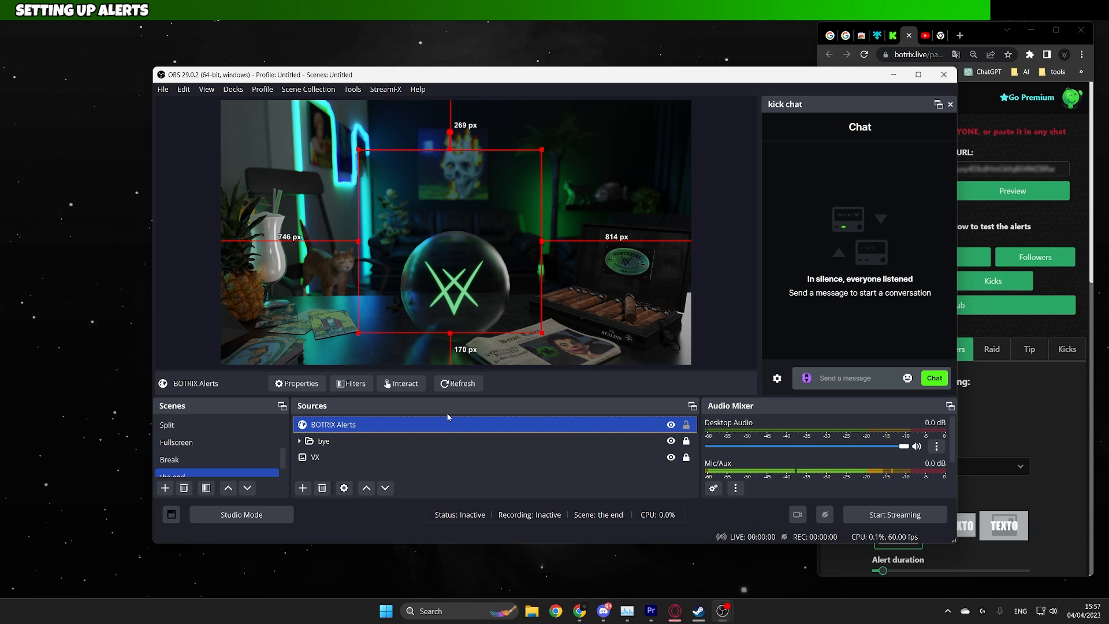
pyautogui.click(1042, 396)
pyautogui.click(1018, 258)
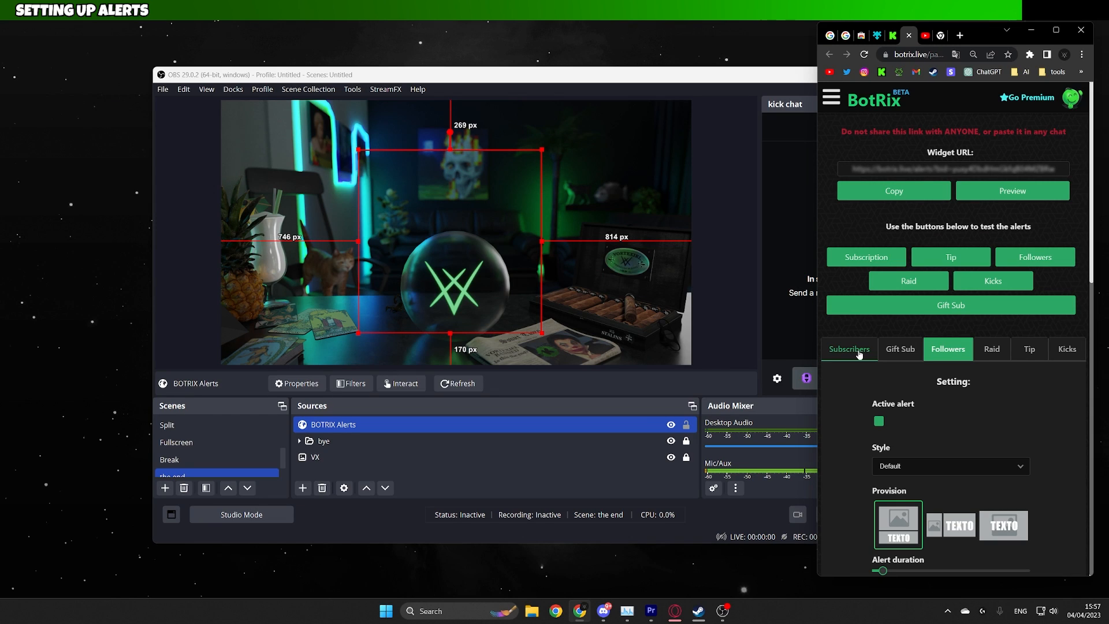
pyautogui.click(875, 264)
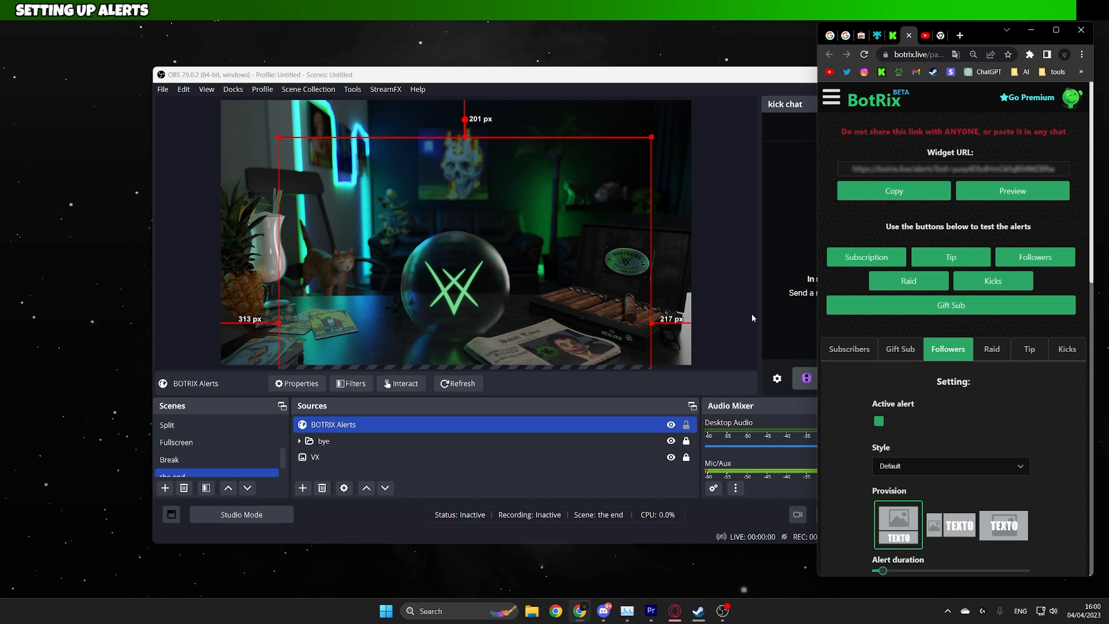
# Switch to Discord and look through the BotRix server's channels for news, support and bug reports.
pyautogui.click(603, 611)
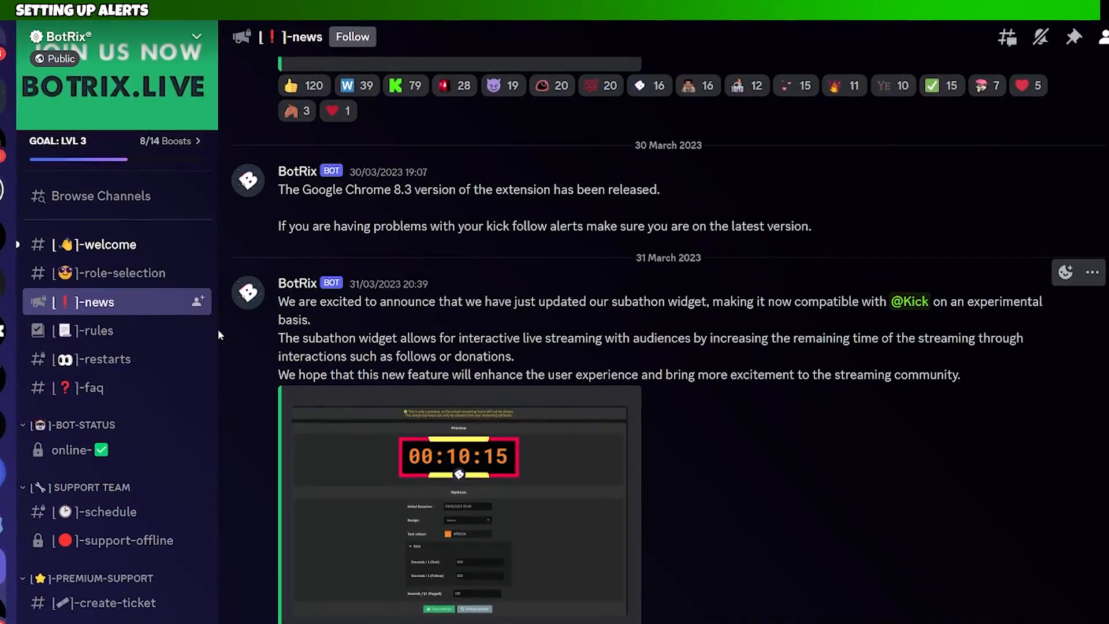
pyautogui.moveTo(217, 337); pyautogui.dragTo(209, 514)
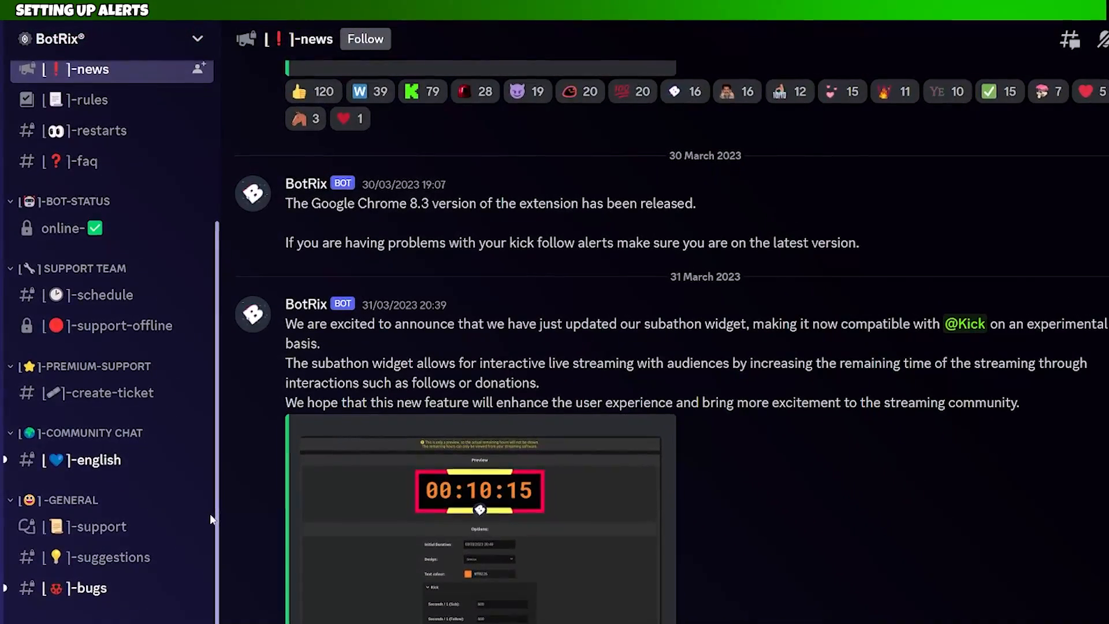
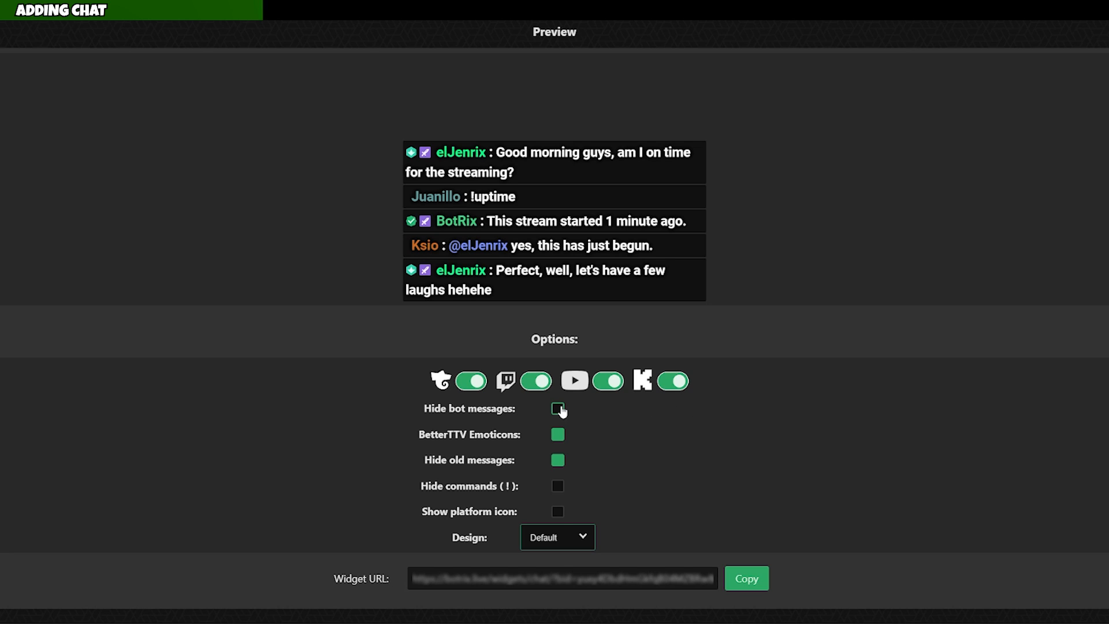
# Hide bot messages in the BotRix chat widget, and try switching BetterTTV emoticons and hiding of old messages off and back on.
pyautogui.click(559, 409)
pyautogui.click(557, 434)
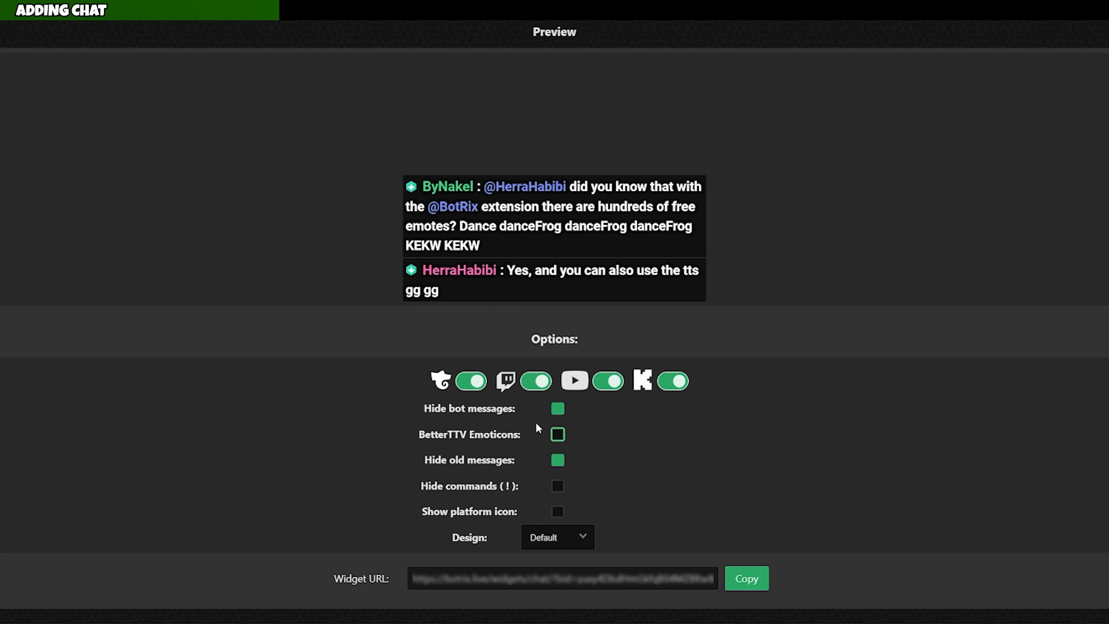
pyautogui.click(563, 438)
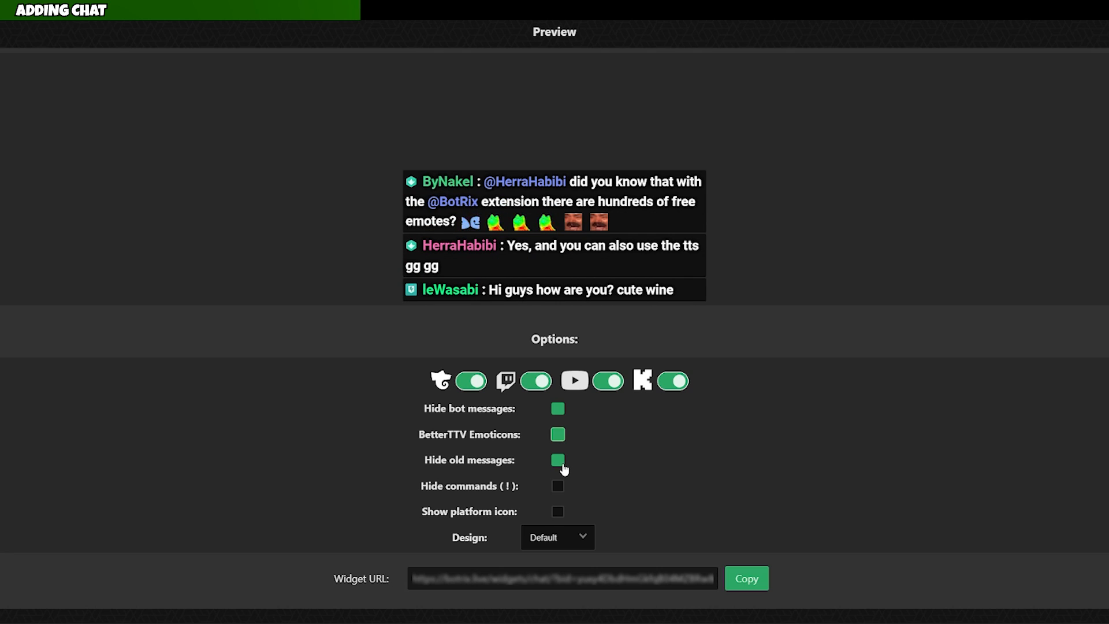
pyautogui.click(563, 465)
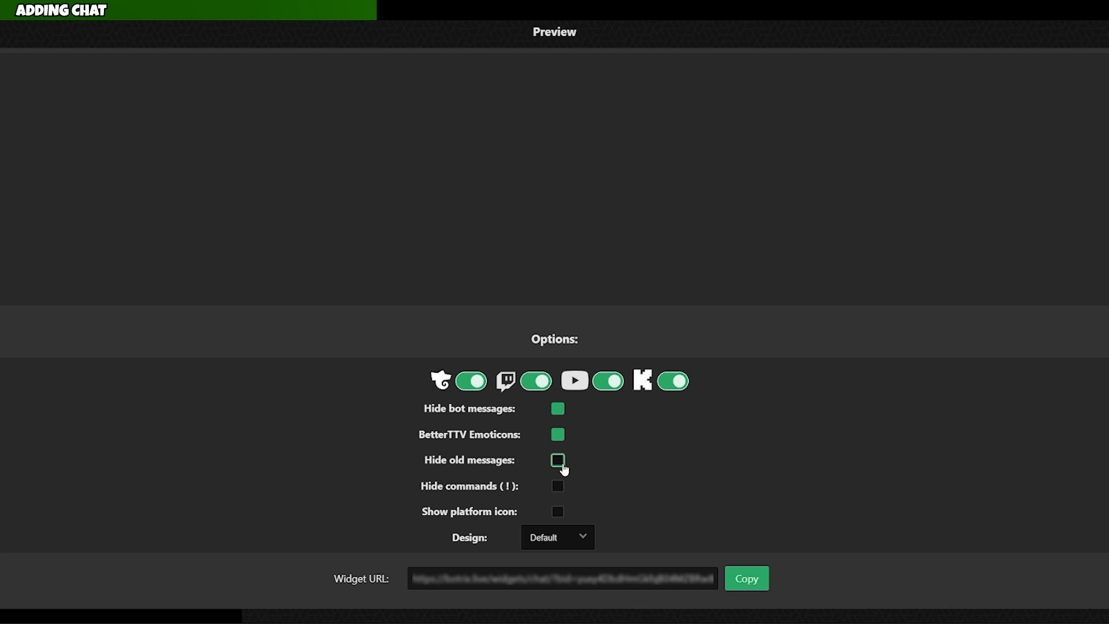
pyautogui.click(563, 465)
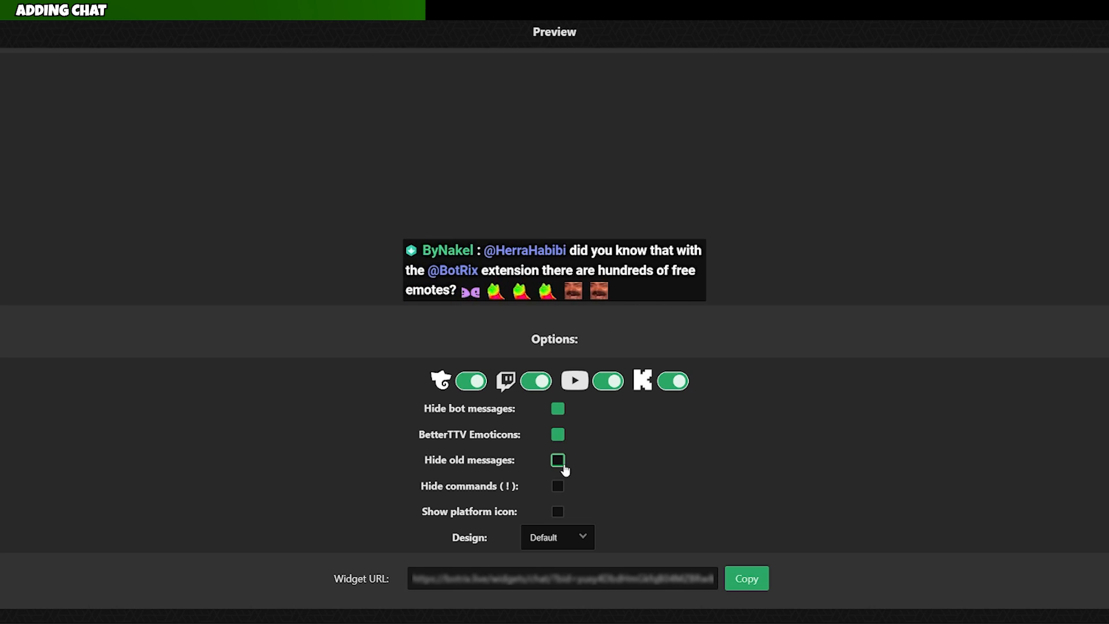
pyautogui.click(557, 468)
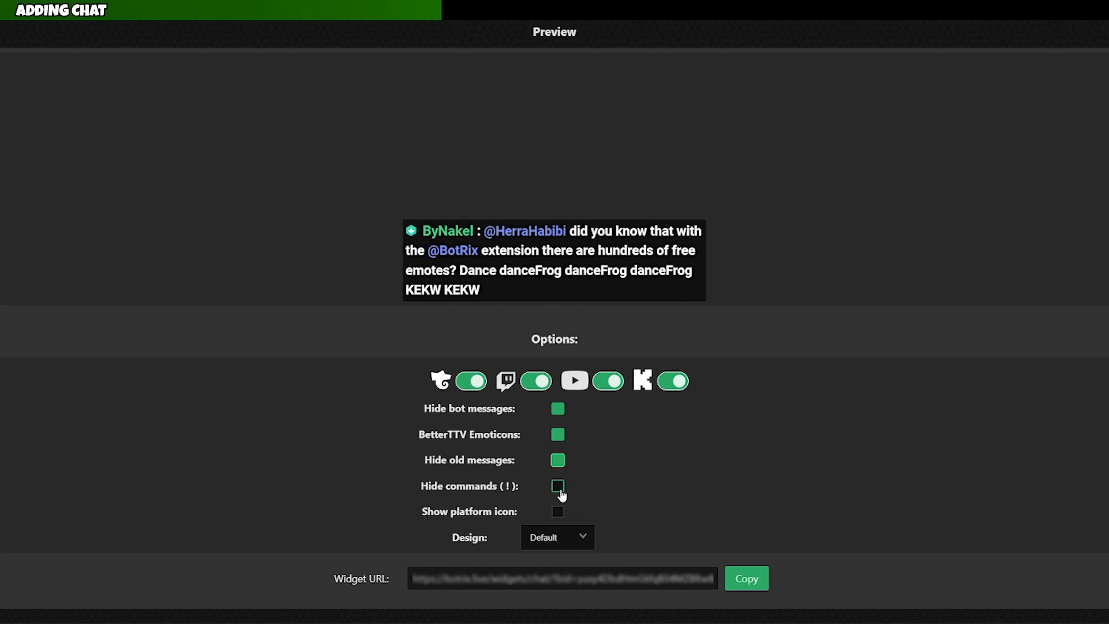
# Hide commands and show platform icons in the chat widget, and set its design to Side.
pyautogui.click(559, 489)
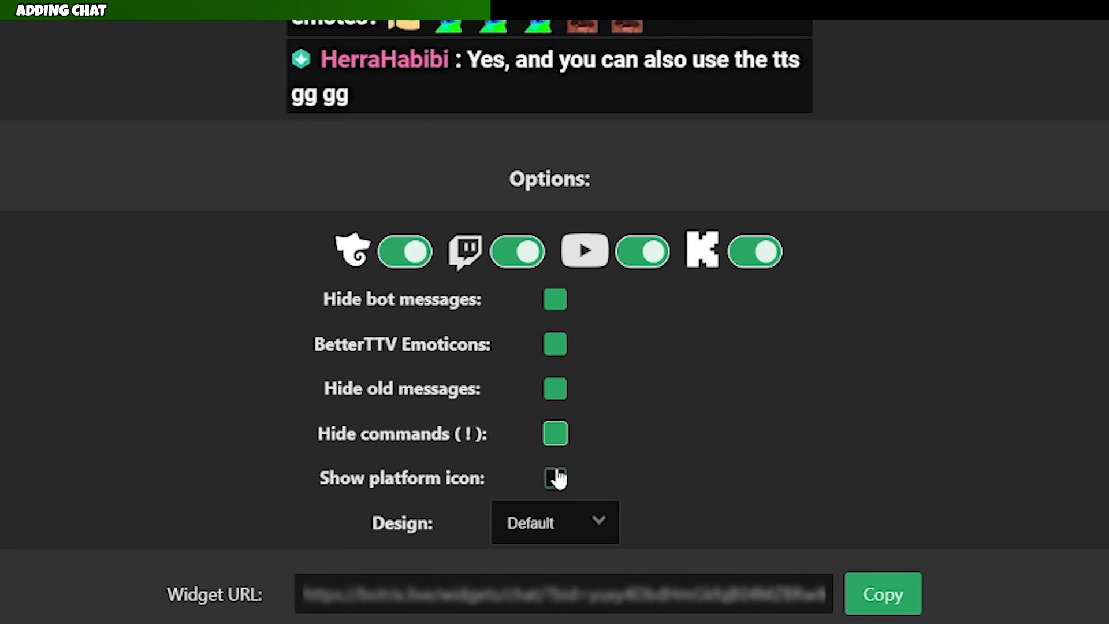
pyautogui.click(556, 478)
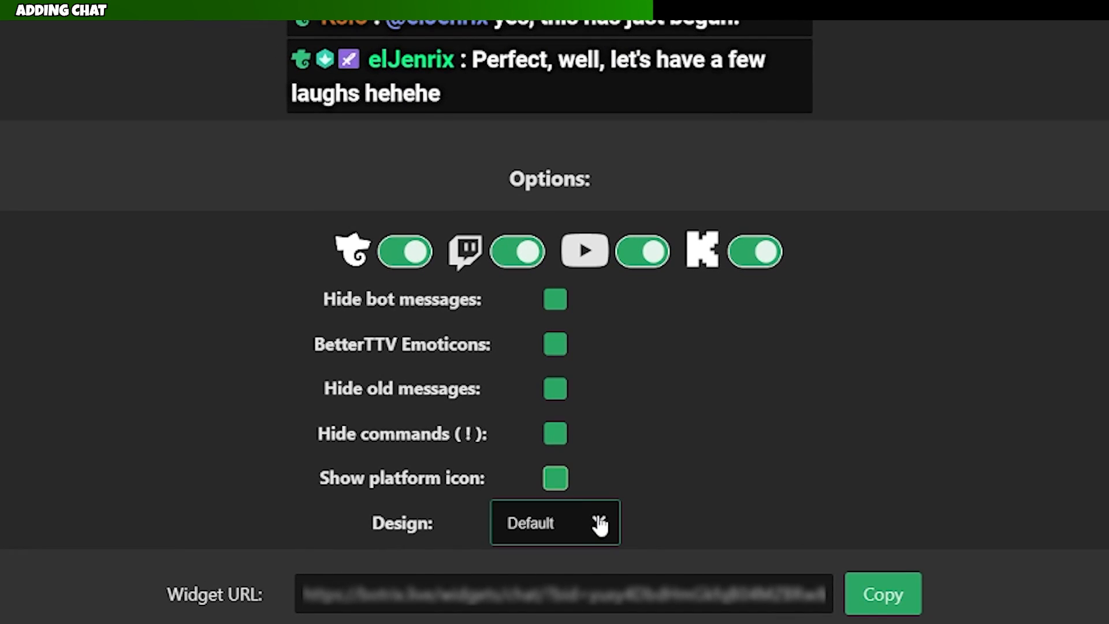
pyautogui.click(597, 521)
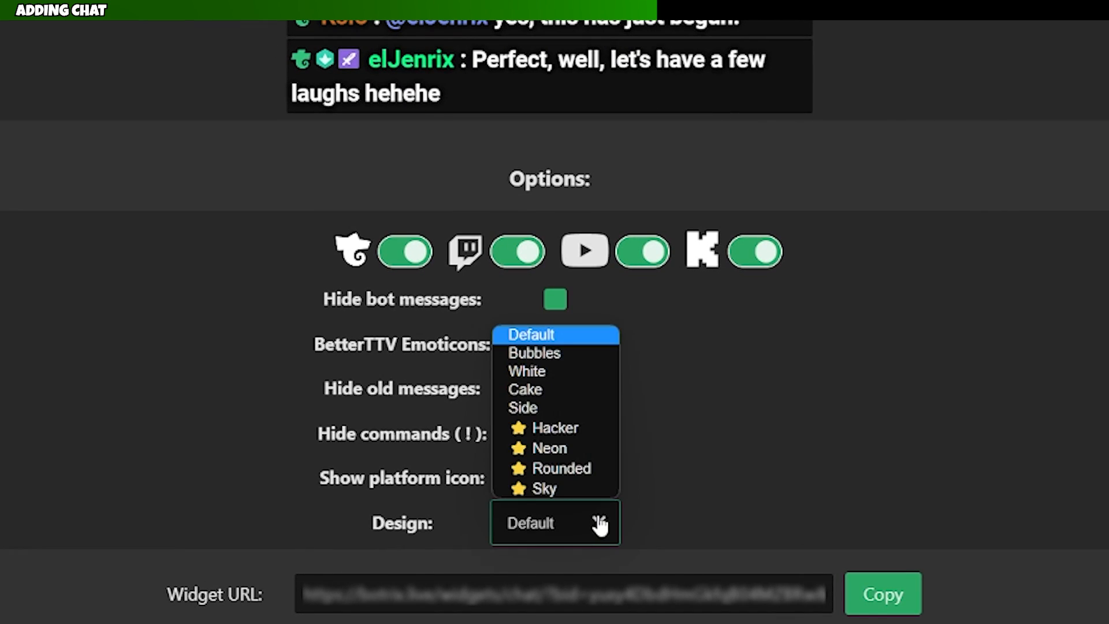
pyautogui.click(557, 408)
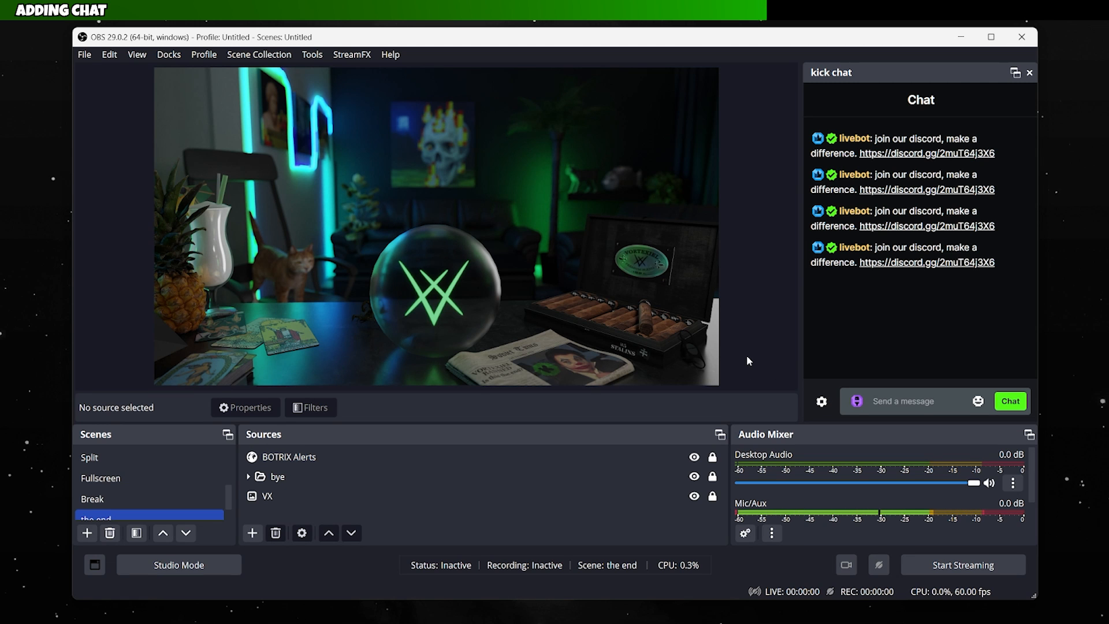
# In OBS, add a new Browser source named BOTRRIX SHAT to the scene "the end".
pyautogui.click(252, 533)
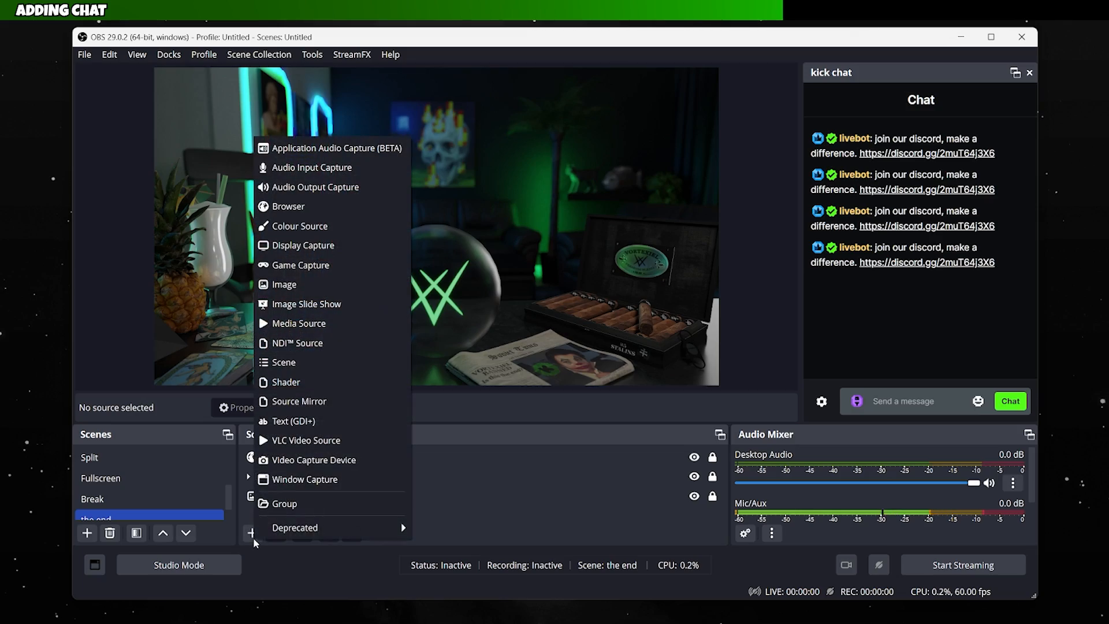
pyautogui.click(337, 205)
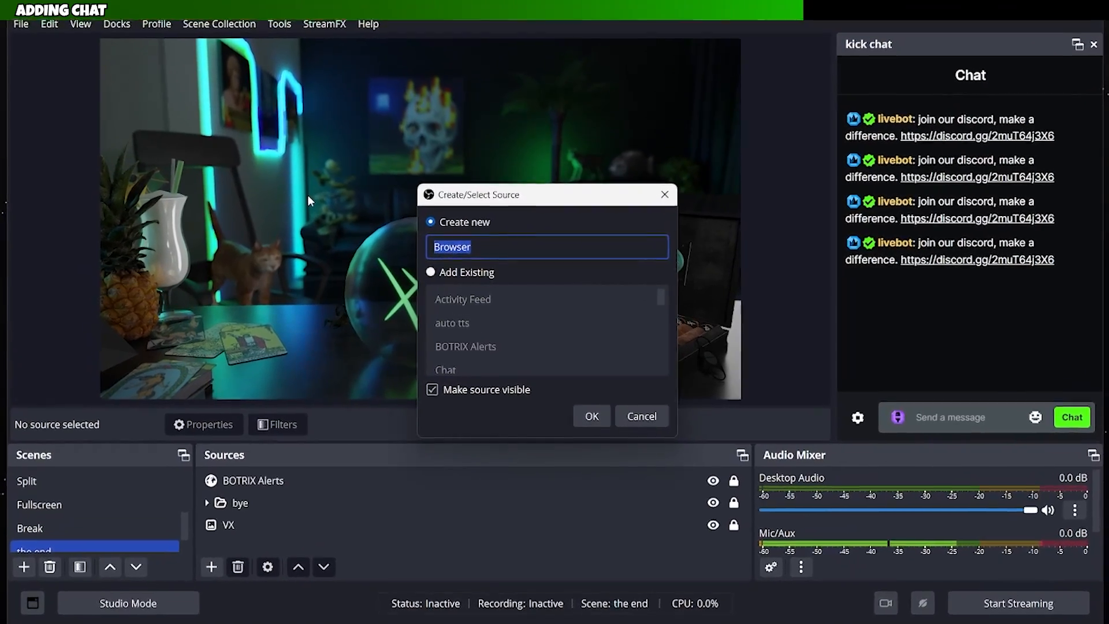
pyautogui.write('BOTRER')
pyautogui.press('BackSpace')
pyautogui.press('BackSpace')
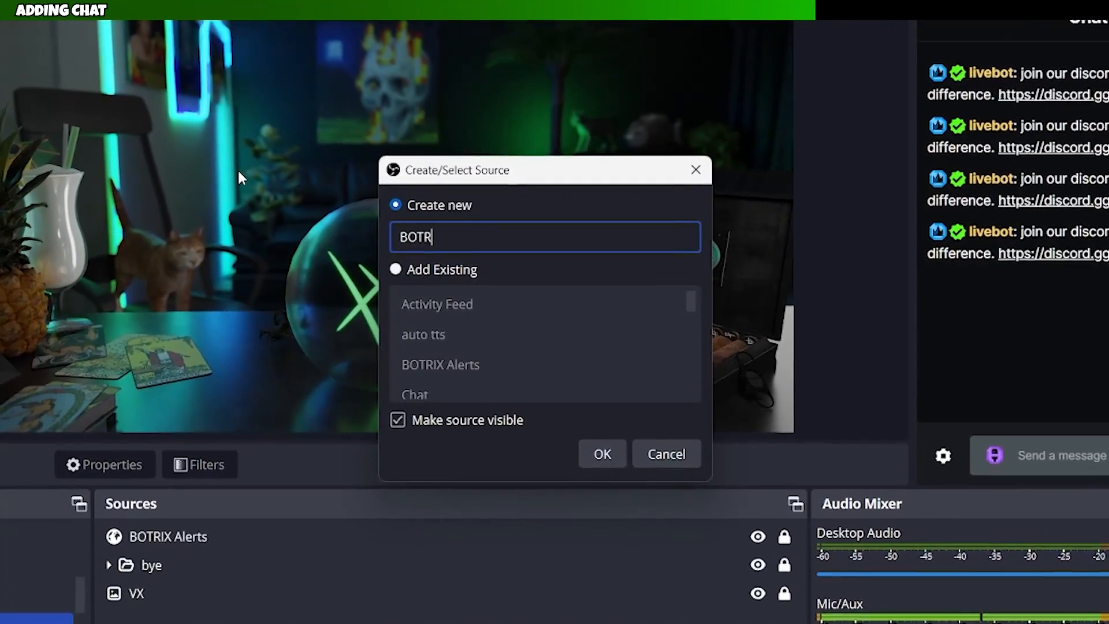
pyautogui.write('RIX SHAT')
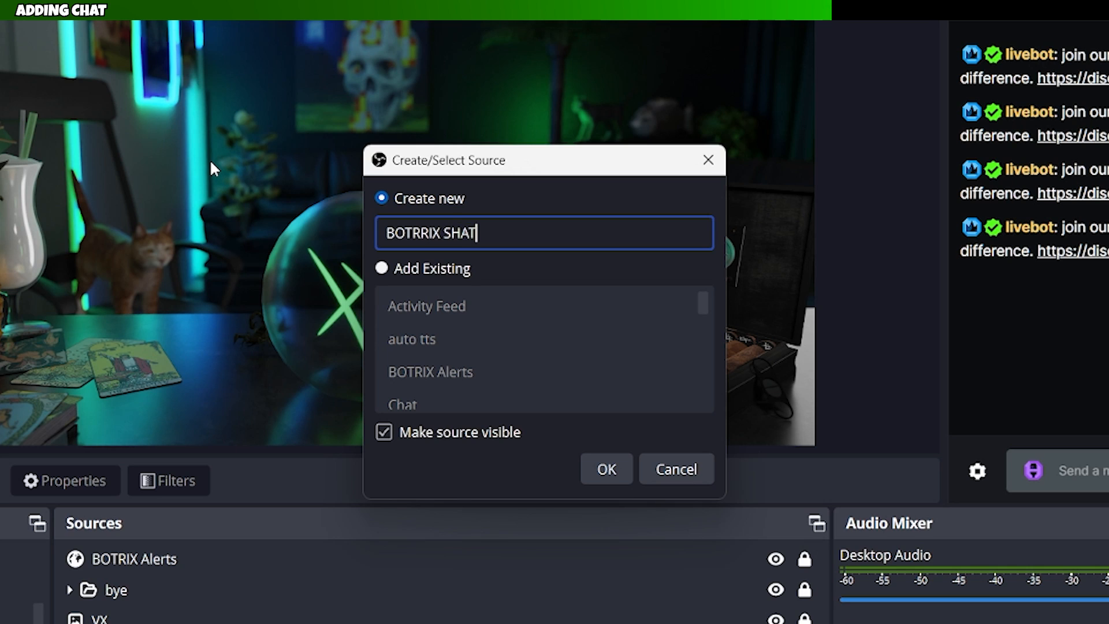
pyautogui.click(606, 468)
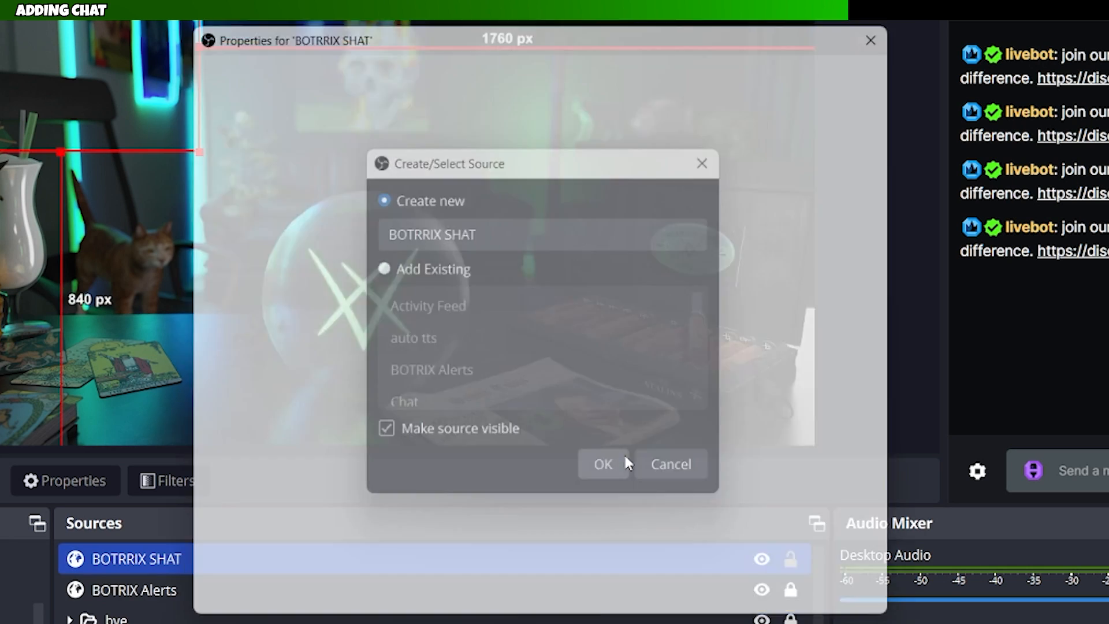
# Replace the chat browser source's default URL with the copied private BotRix chat widget URL.
pyautogui.press('BackSpace')
pyautogui.hotkey('ctrl', 'v')
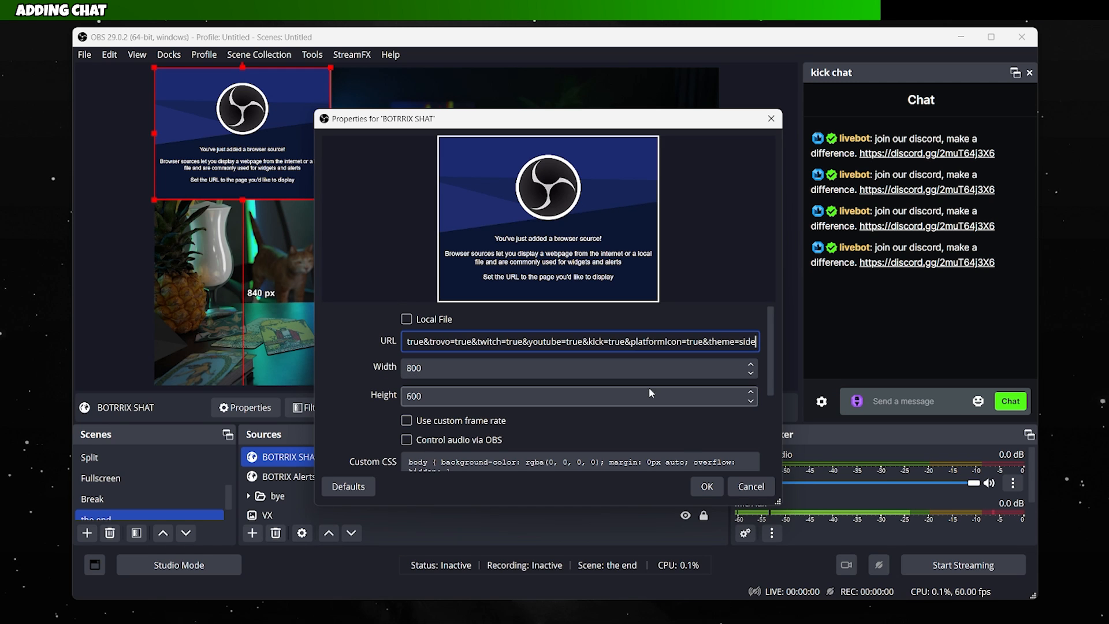
pyautogui.click(795, 606)
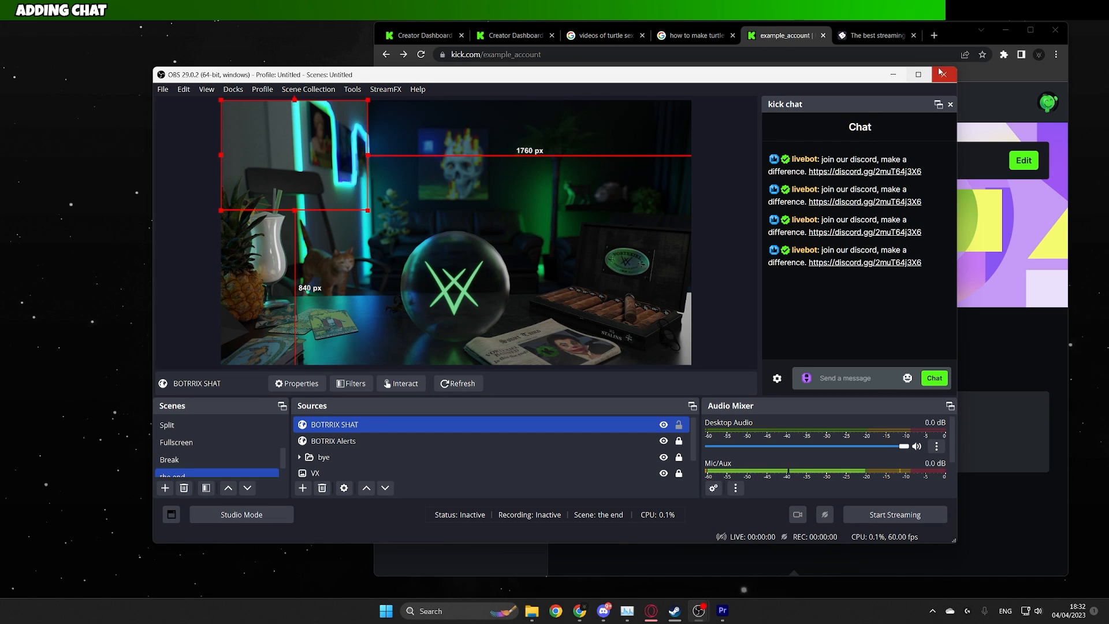
# Open the Kick channel's chat in Chrome to send test messages, and move the BOTRRIX SHAT source down and right on the OBS canvas.
pyautogui.click(957, 43)
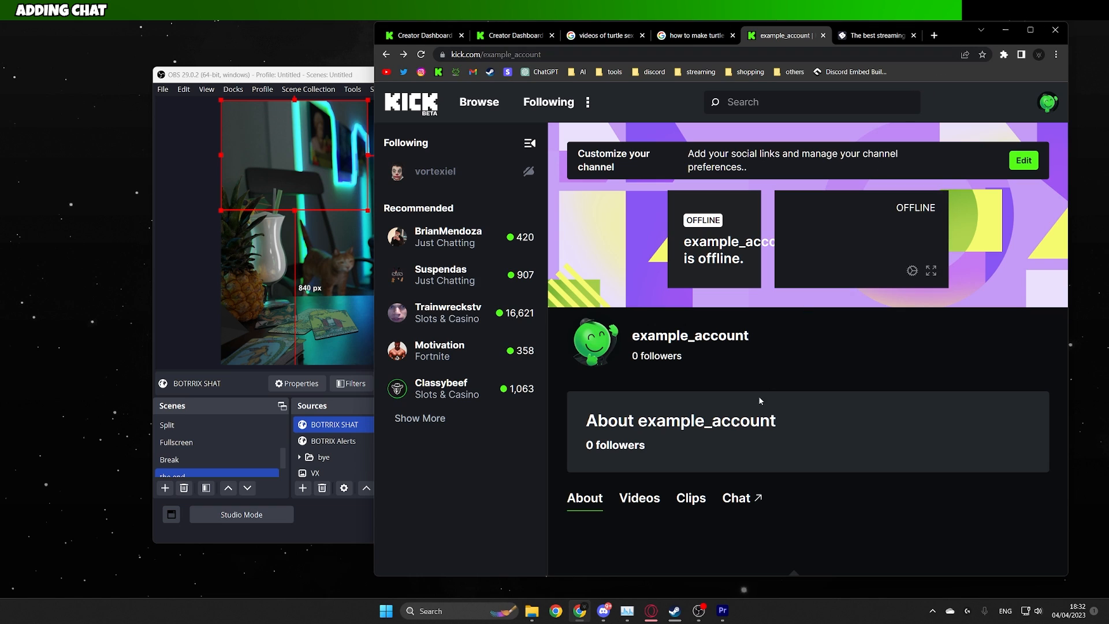
pyautogui.click(739, 502)
pyautogui.click(918, 518)
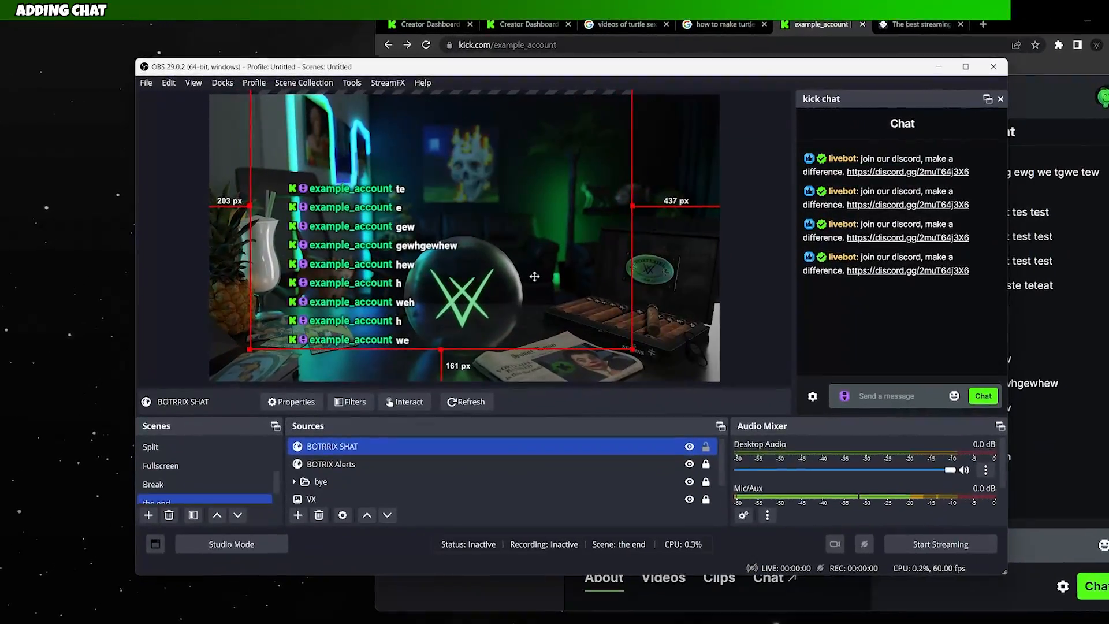
pyautogui.moveTo(550, 257); pyautogui.dragTo(625, 298)
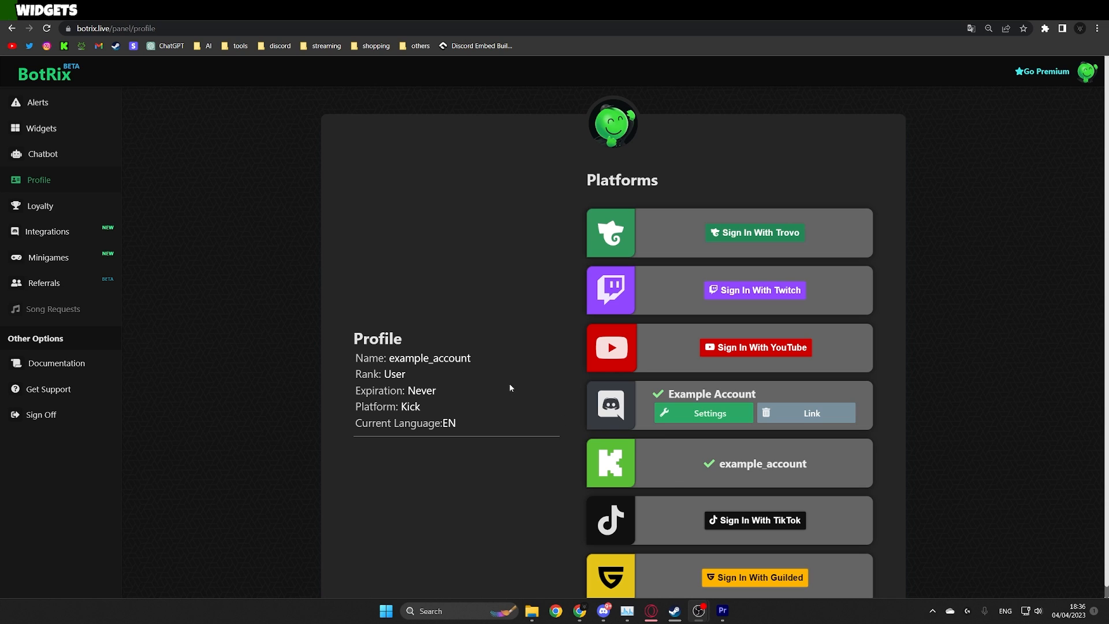
# Open the Goal Followers widget from the BotRix widget gallery and set its goal quantity to 500.
pyautogui.click(69, 129)
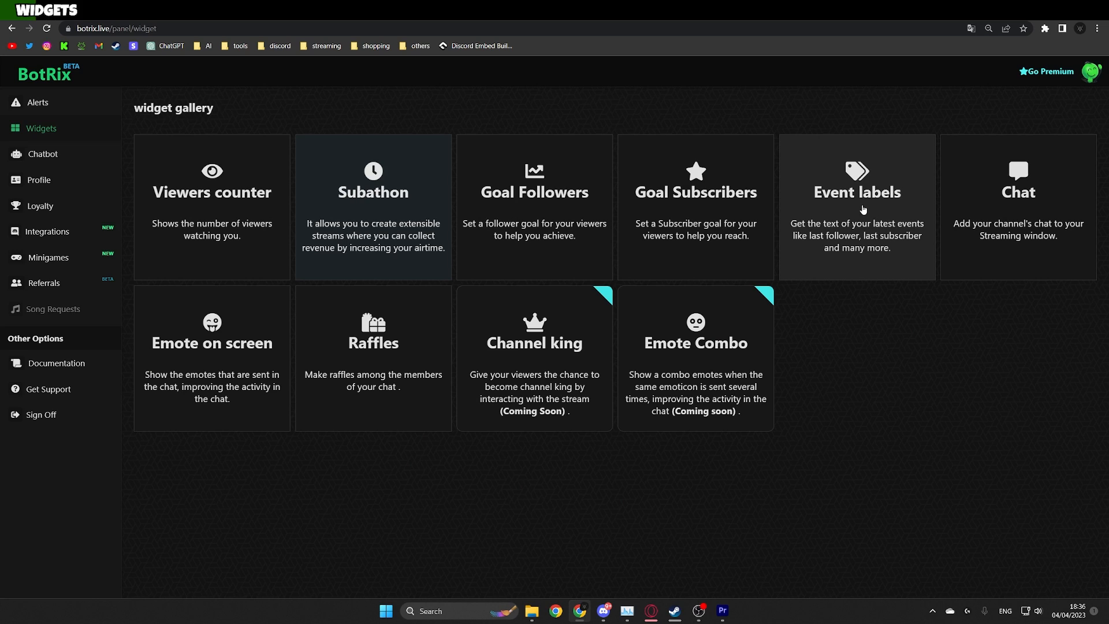
pyautogui.click(588, 188)
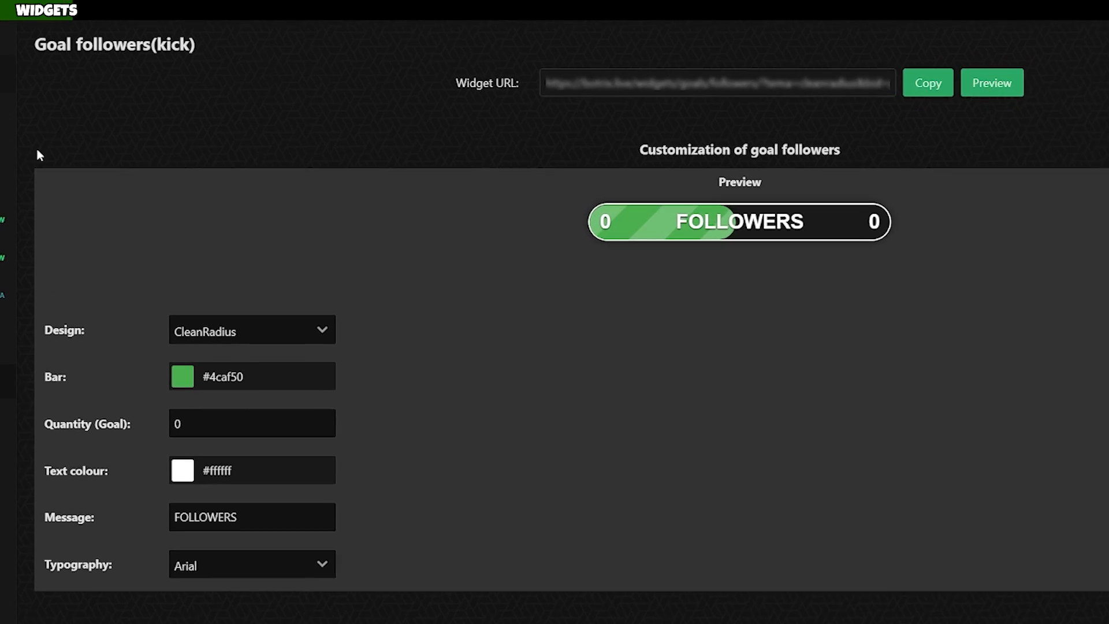
pyautogui.click(271, 442)
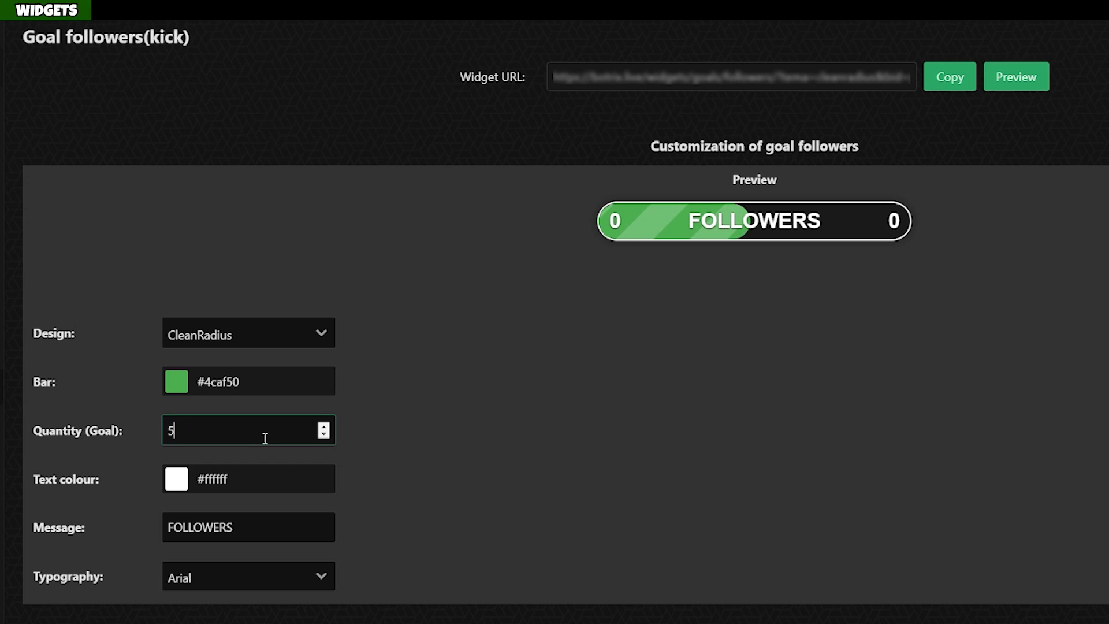
pyautogui.click(490, 386)
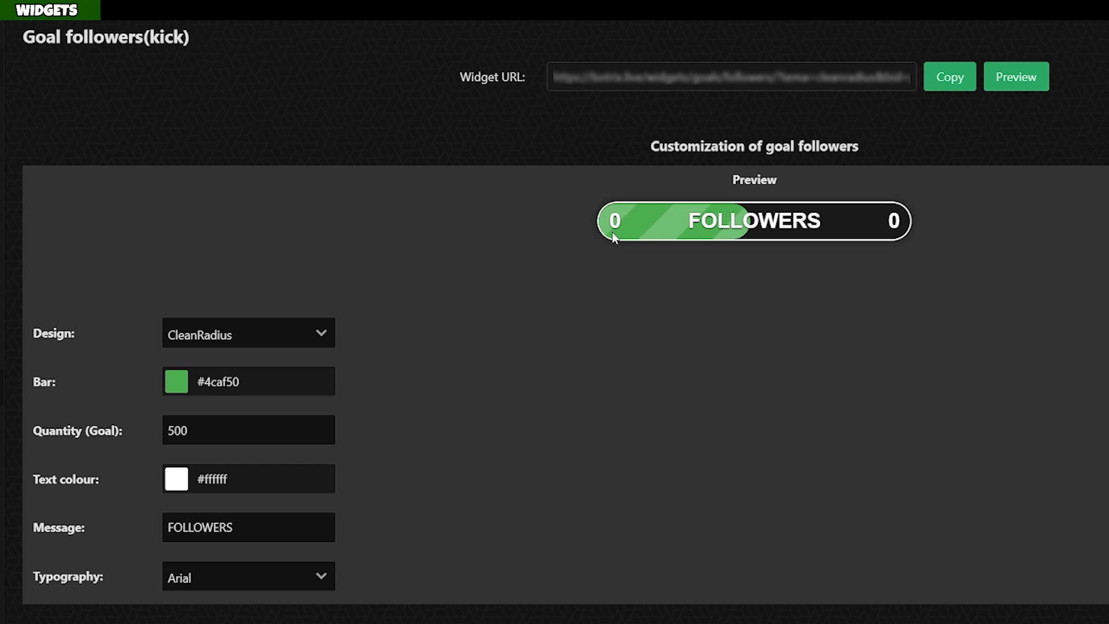
# Change the follower goal's bar colour to the red #eb1e1e.
pyautogui.click(175, 382)
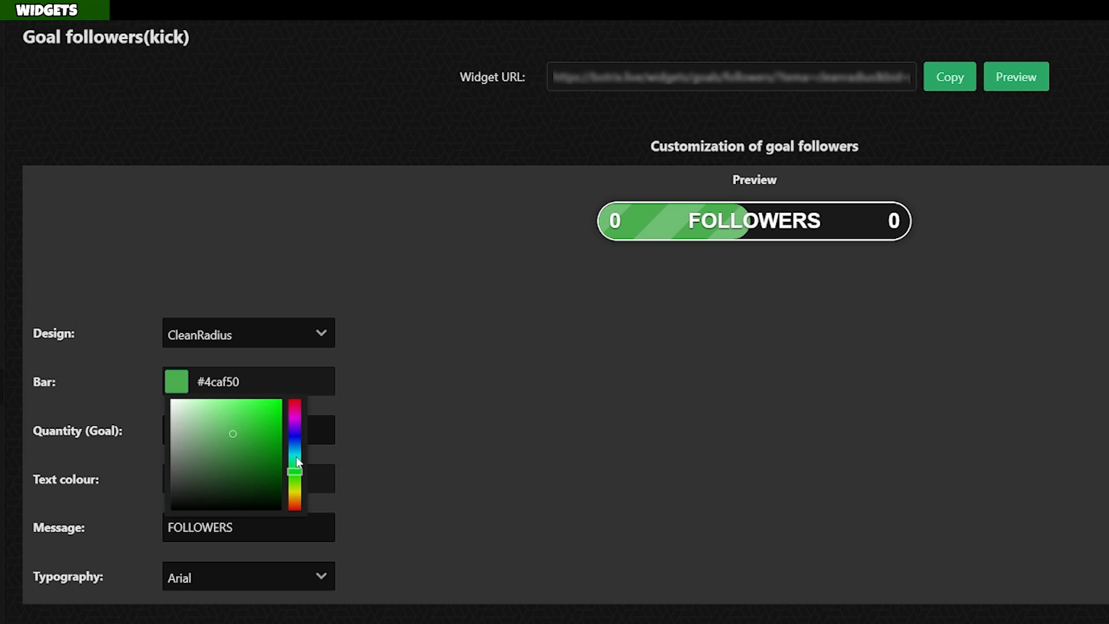
pyautogui.click(295, 399)
pyautogui.moveTo(259, 422); pyautogui.dragTo(267, 409)
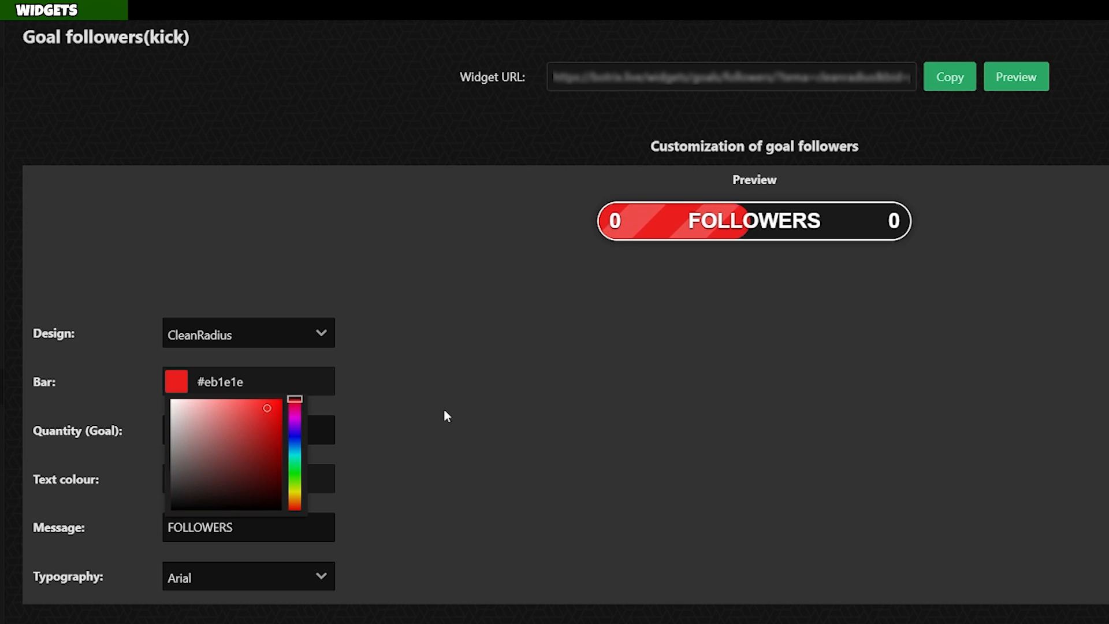
pyautogui.click(397, 389)
# Replace the follower goal's message with "WILL GET A HAIRCUT".
pyautogui.click(263, 527)
pyautogui.doubleClick(262, 527)
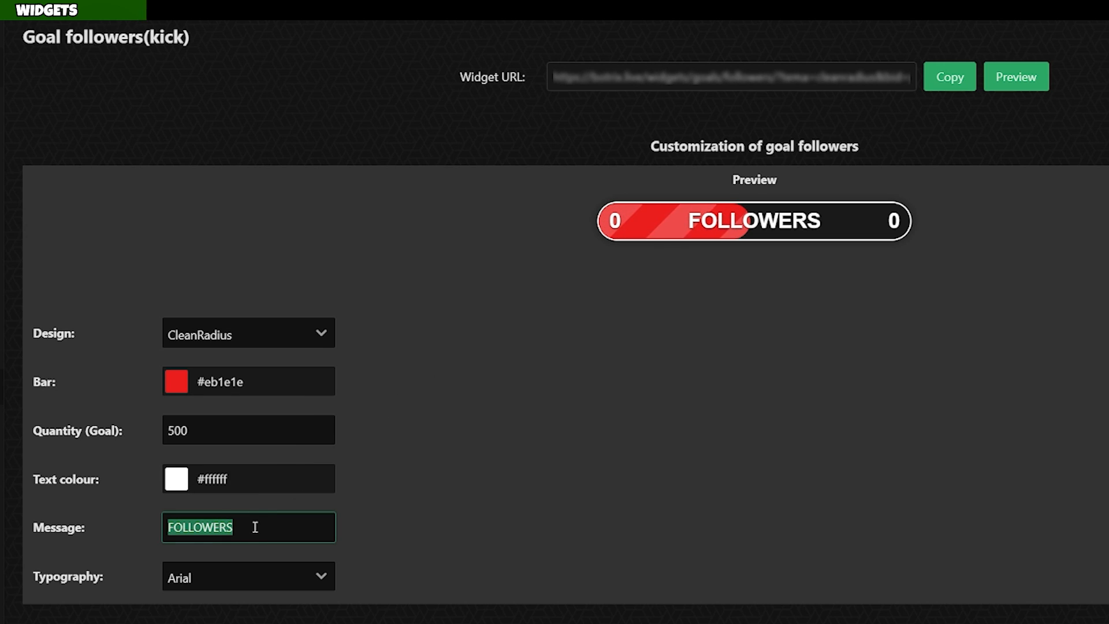
pyautogui.write('WILL GET ')
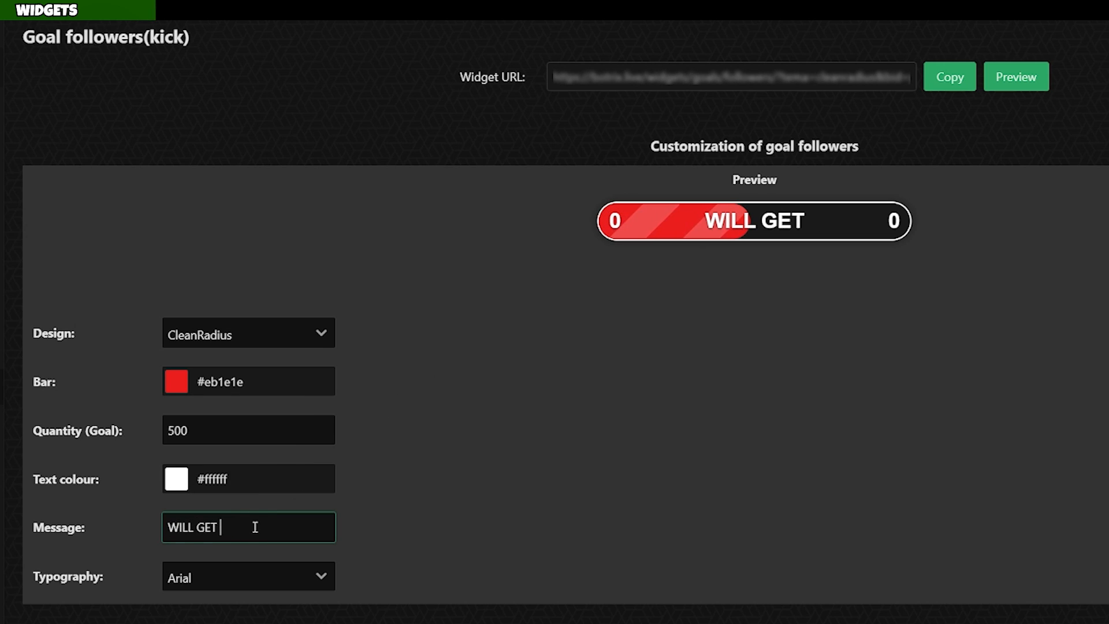
pyautogui.write('A HAIRCUT')
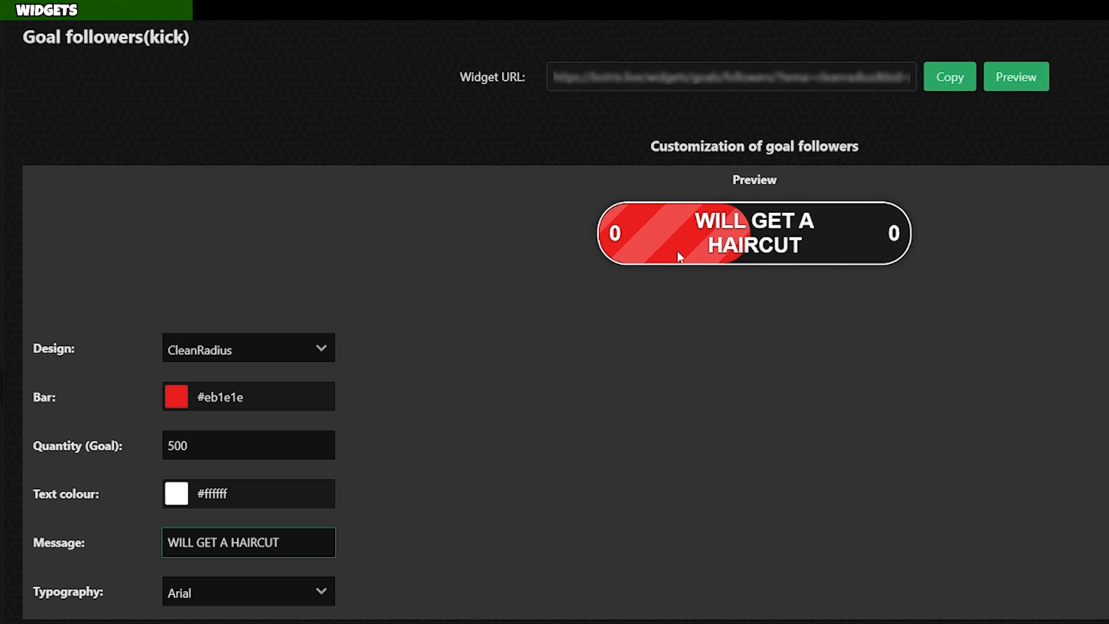
# Set the follower goal's typography to Verdana and its design to Clean.
pyautogui.click(303, 590)
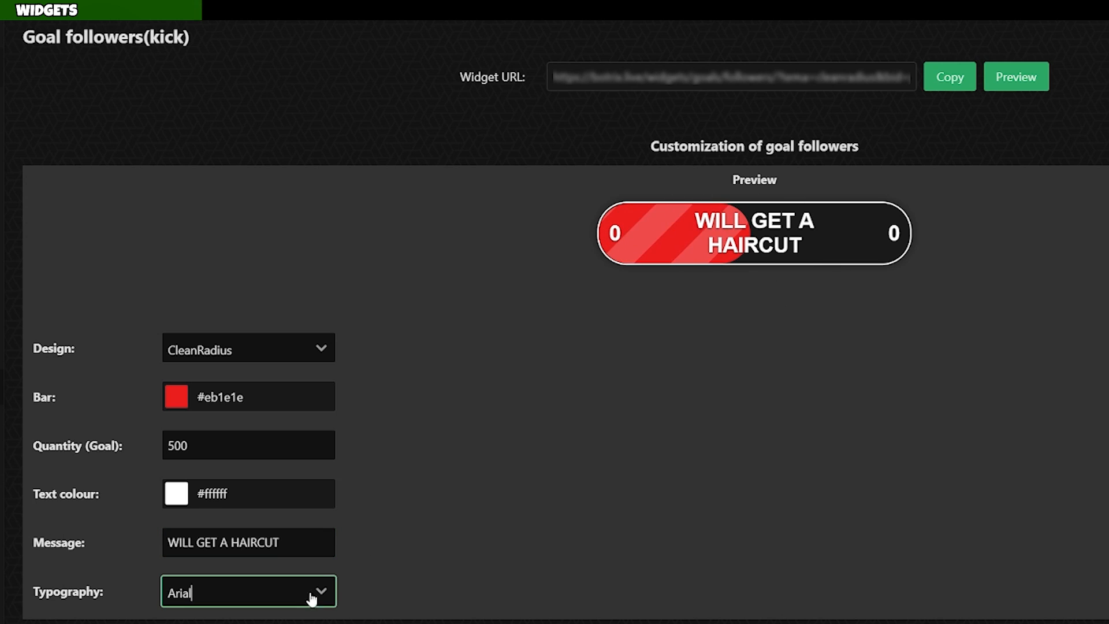
pyautogui.click(338, 362)
pyautogui.click(338, 362)
pyautogui.scroll(-1, 358, 421)
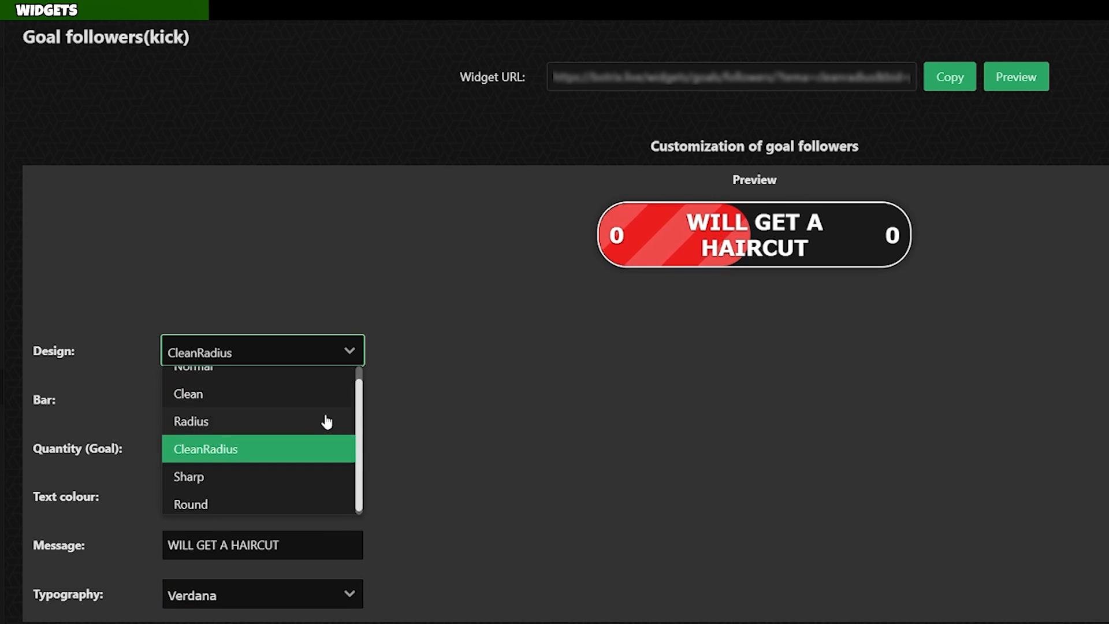
pyautogui.click(292, 508)
pyautogui.click(304, 390)
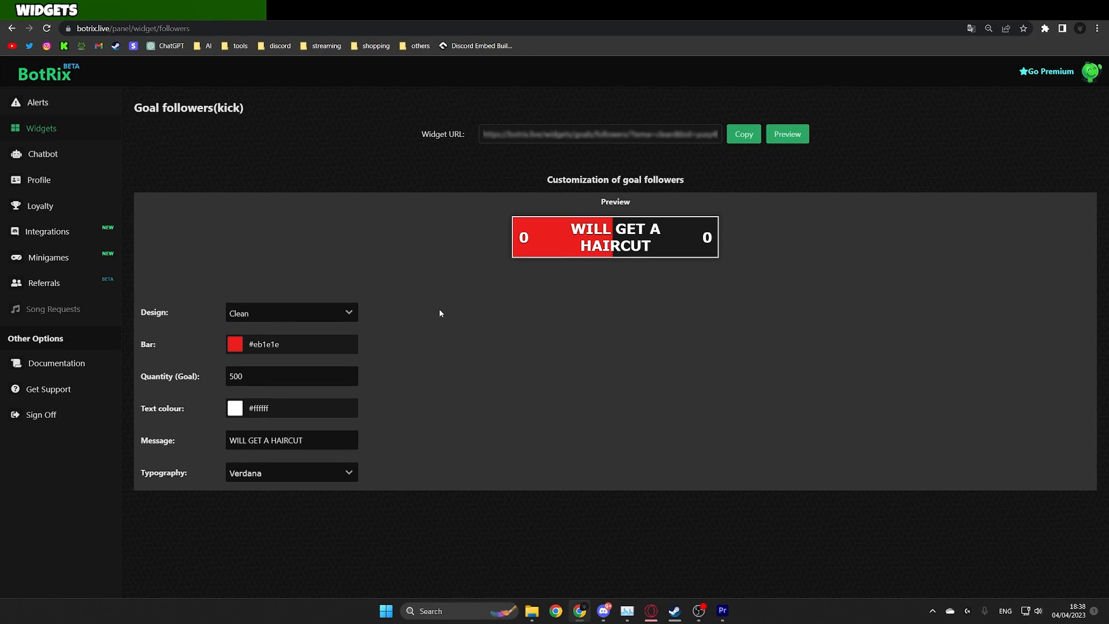
# Copy the follower goal's widget URL and, in OBS, add a new Browser source named wIDETGET FOLLOWERS.
pyautogui.click(741, 139)
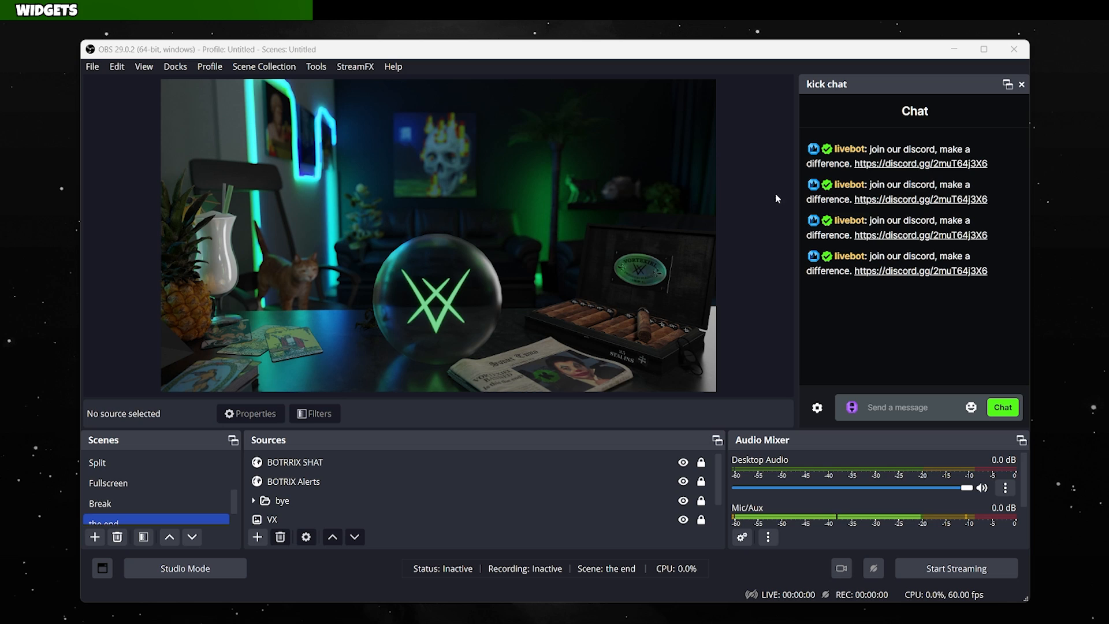
pyautogui.click(257, 537)
pyautogui.click(294, 211)
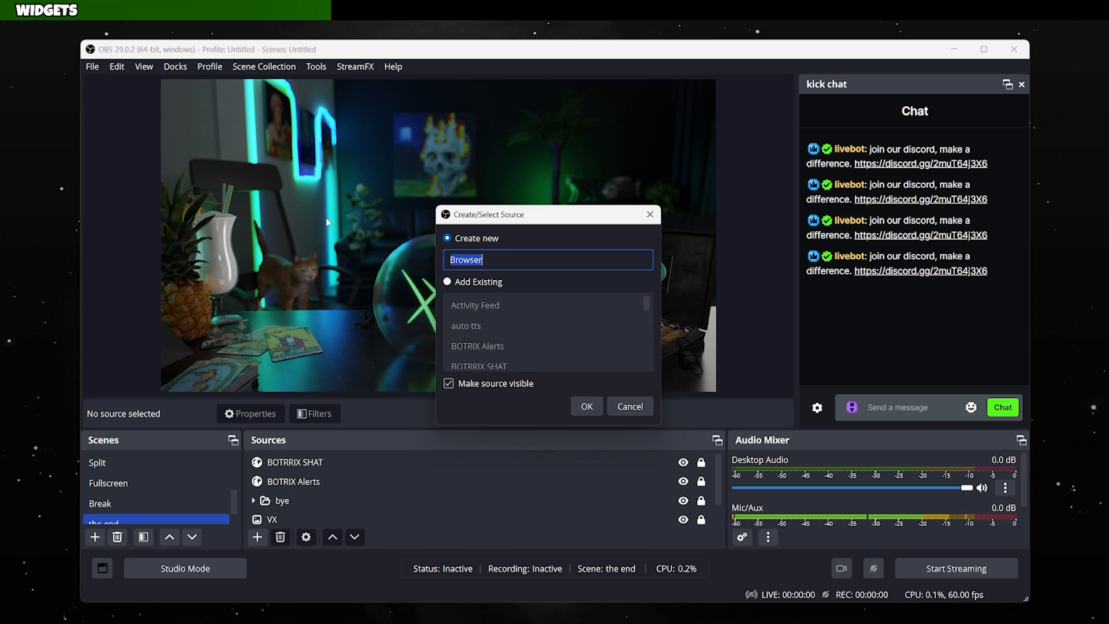
pyautogui.write('wIDETGET FOLLOWERS')
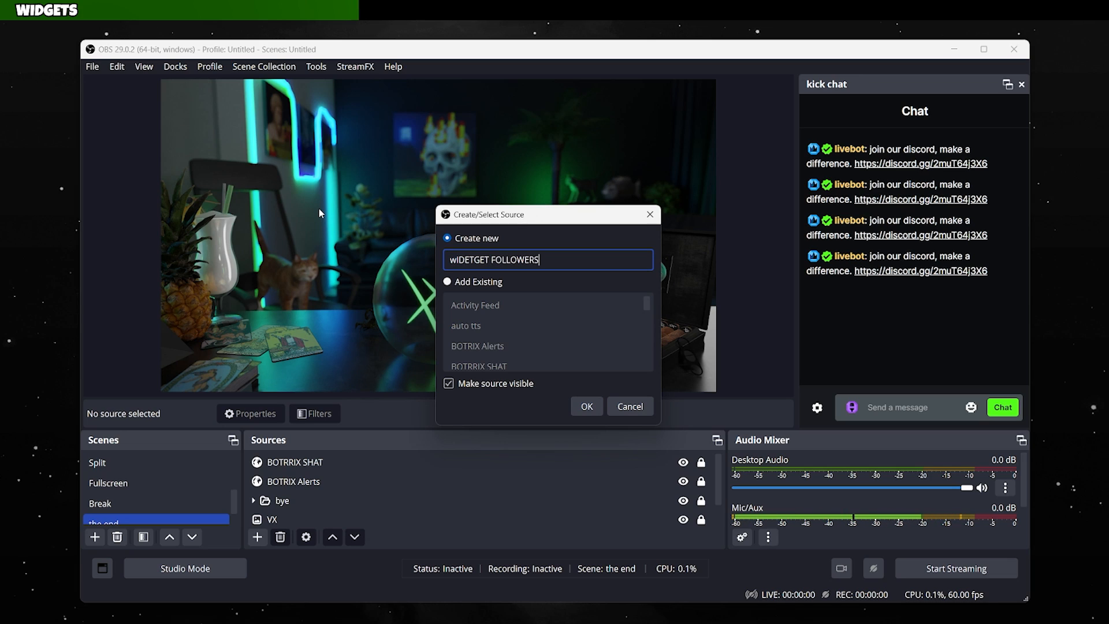
pyautogui.click(586, 405)
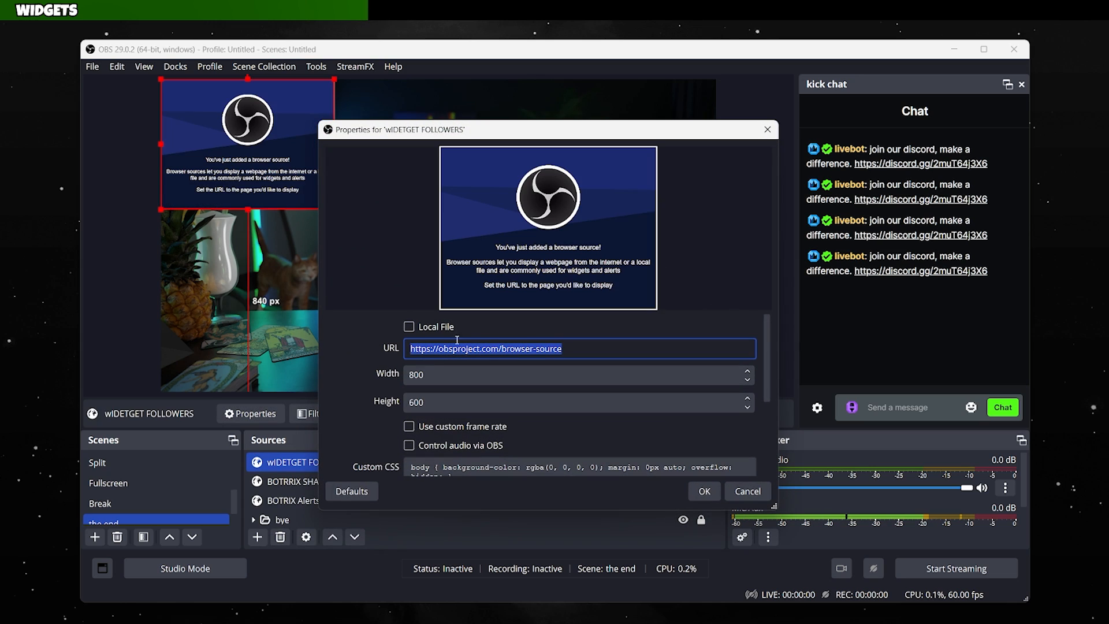
# Replace the follower goal source's default URL with the copied private BotRix widget URL and confirm its properties.
pyautogui.press('BackSpace')
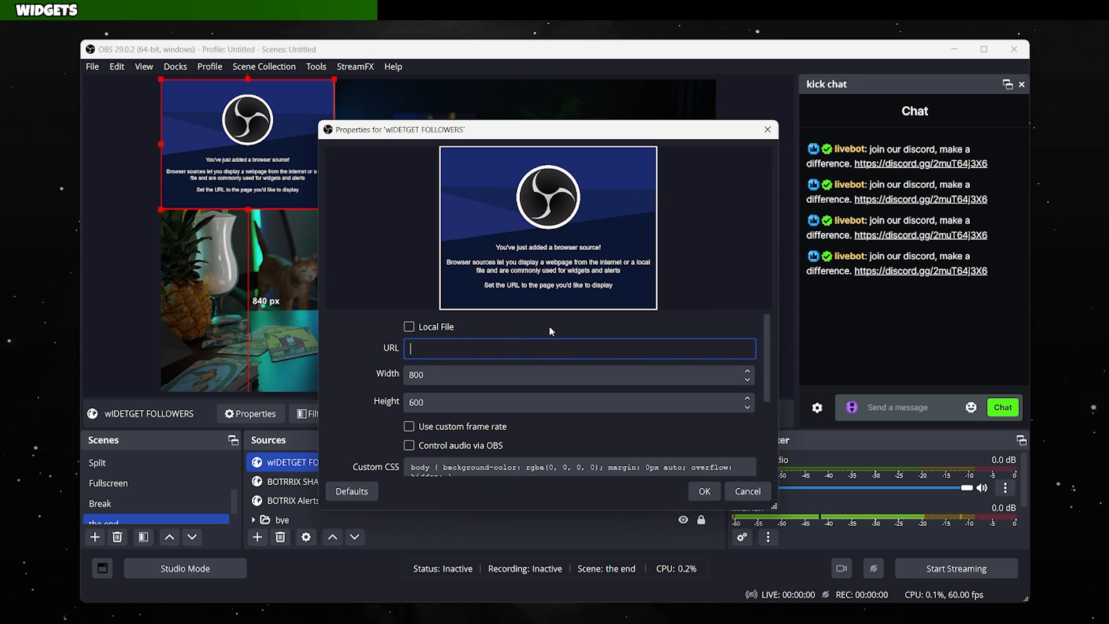
pyautogui.hotkey('ctrl', 'v')
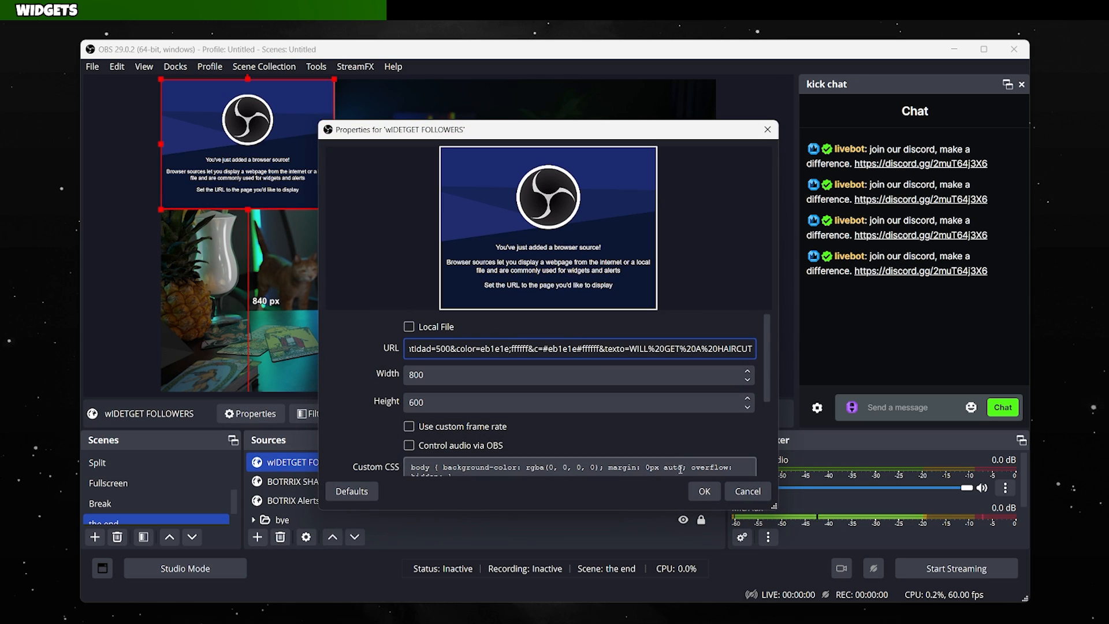
pyautogui.click(704, 491)
# Enlarge the follower goal source and place it about 254 px from the canvas's left edge and 554 px from its top edge.
pyautogui.moveTo(273, 174); pyautogui.dragTo(415, 266)
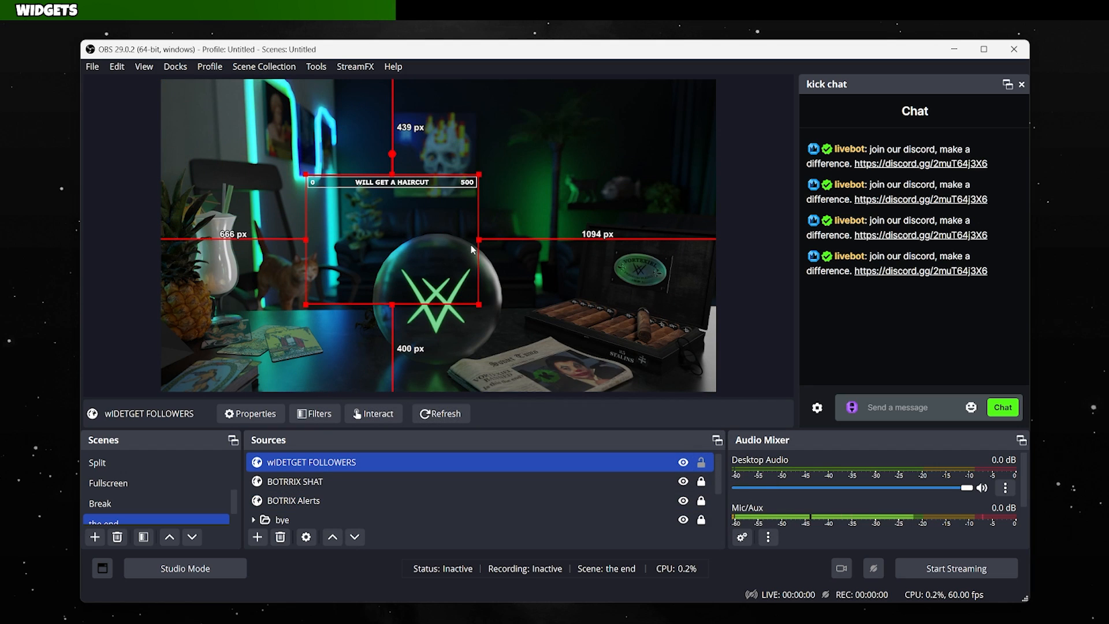
pyautogui.moveTo(478, 304); pyautogui.dragTo(696, 379)
pyautogui.moveTo(563, 238); pyautogui.dragTo(473, 264)
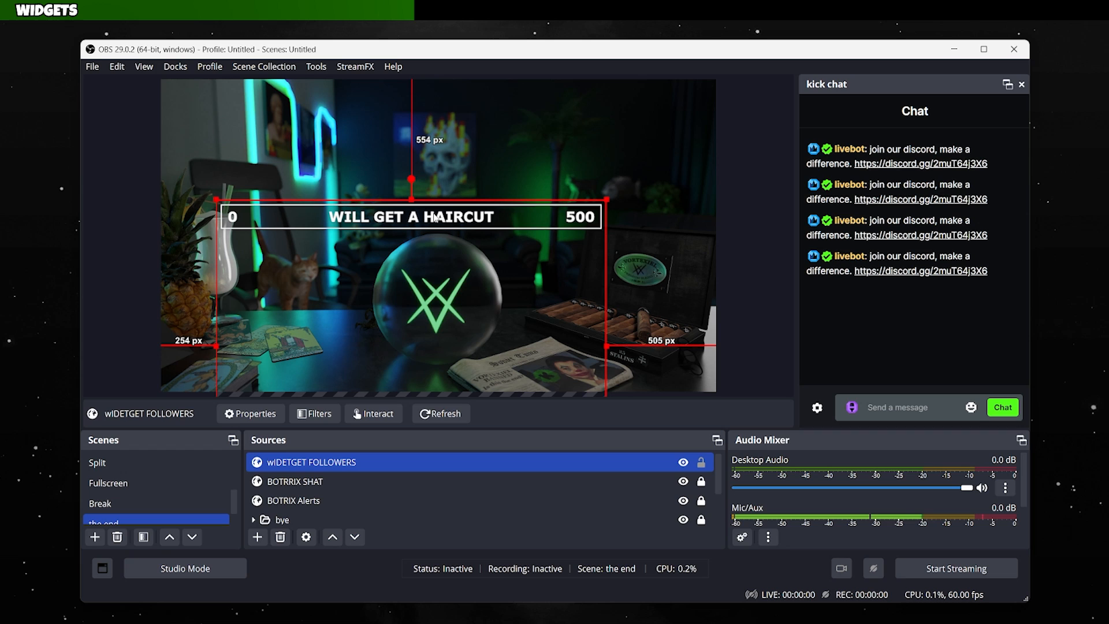
# Set the follower goal source's width and height to 1000 and move it to about 30 px below the canvas's top edge.
pyautogui.doubleClick(448, 461)
pyautogui.click(626, 324)
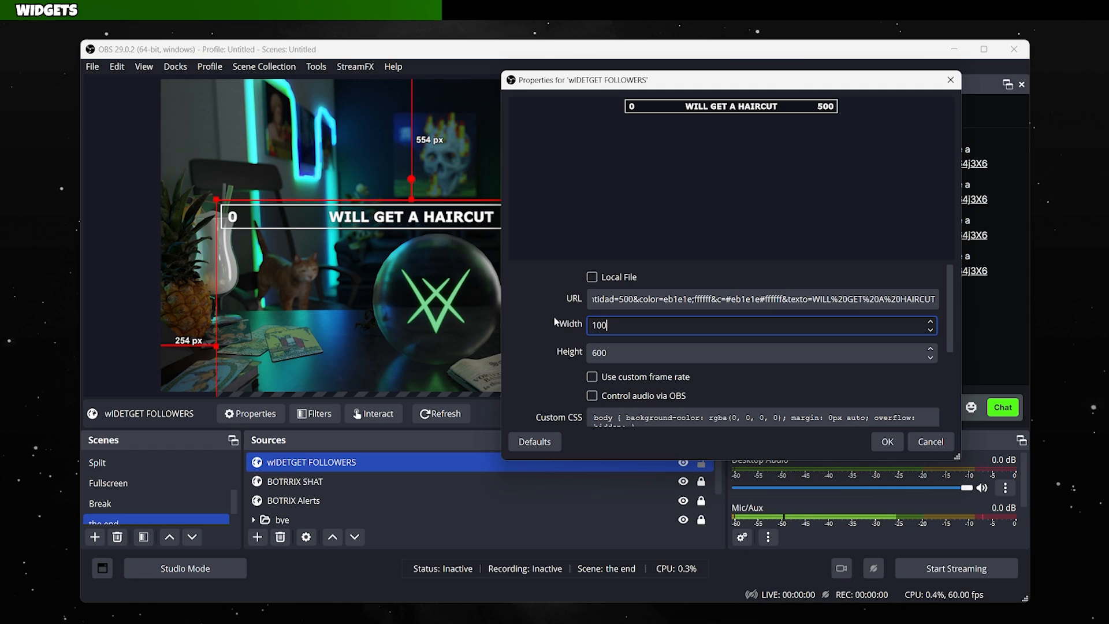
pyautogui.press('Tab')
pyautogui.write('1000')
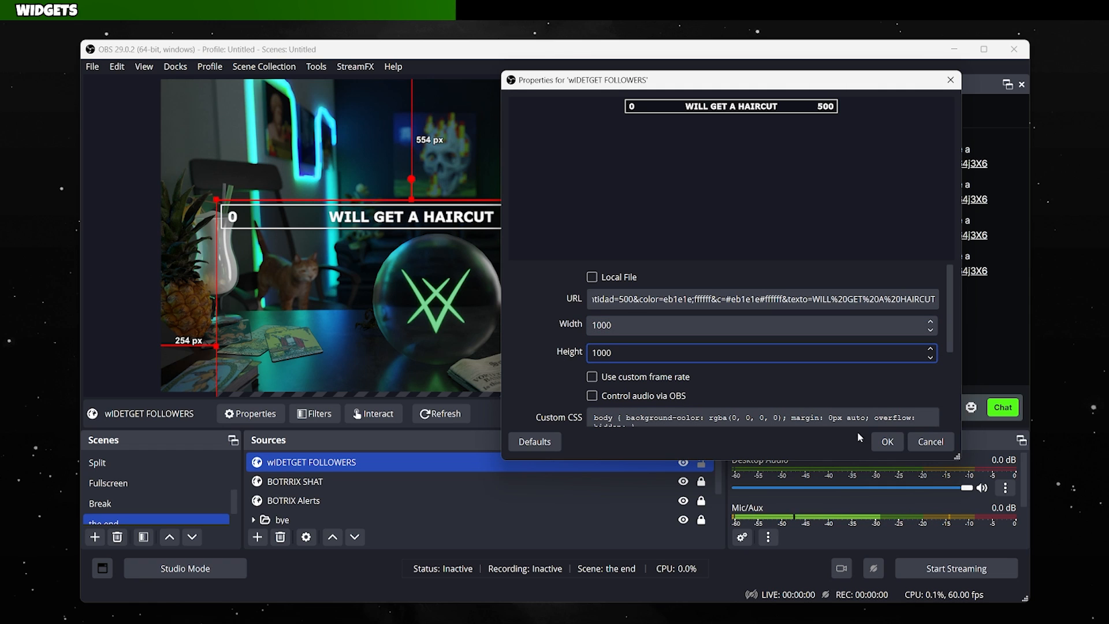
pyautogui.click(887, 441)
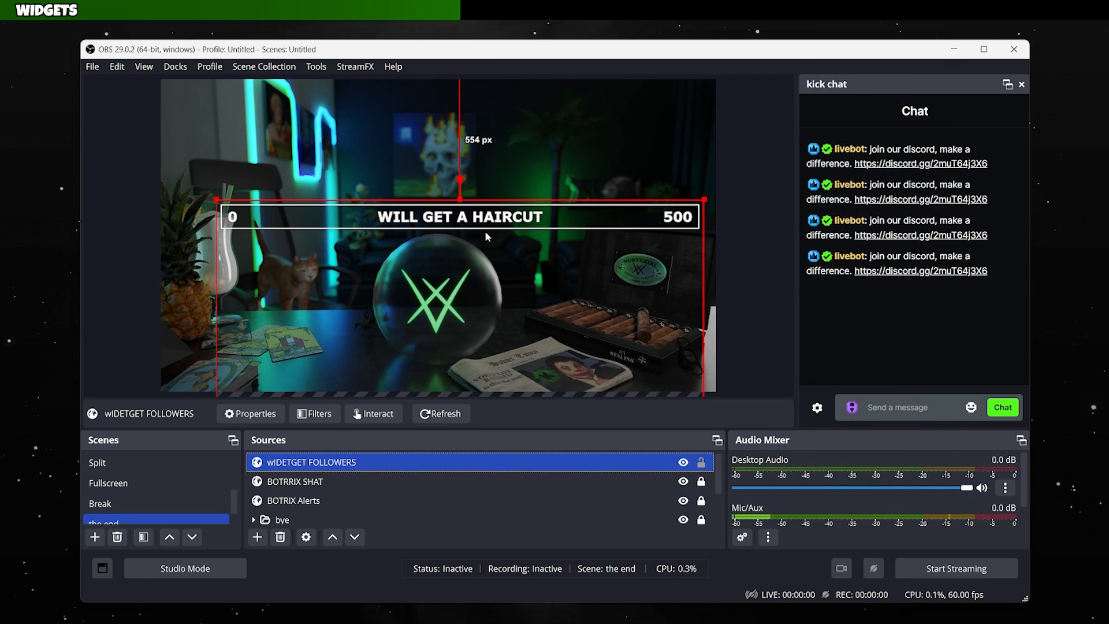
pyautogui.moveTo(473, 269); pyautogui.dragTo(473, 150)
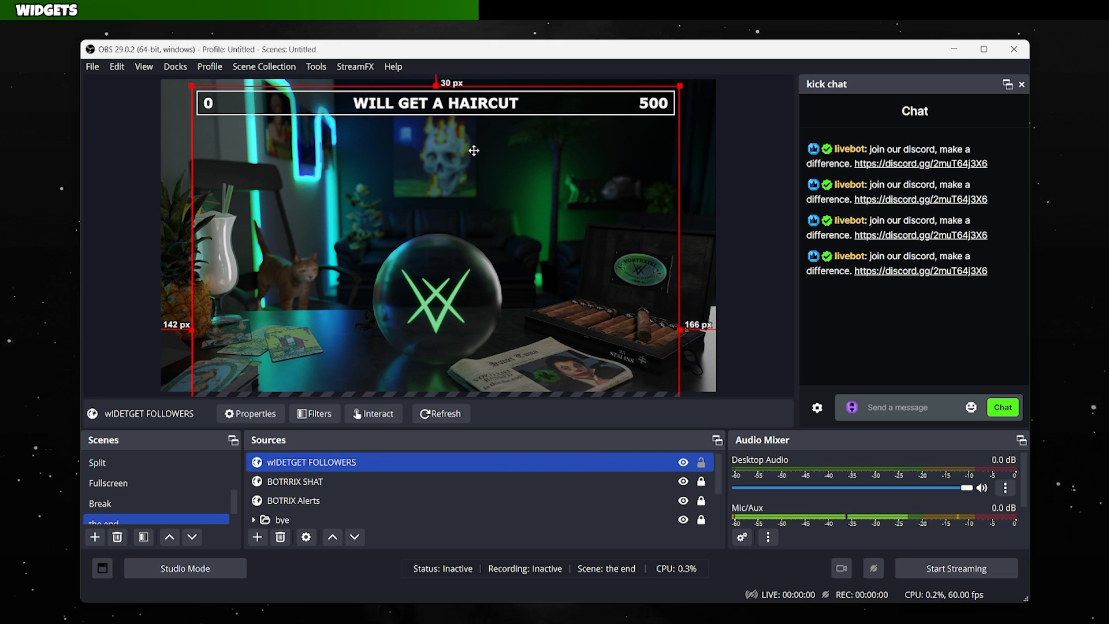
# Examine the label types offered by the BotRix Event labels widget and the preview of the Emote on screen widget.
pyautogui.click(775, 171)
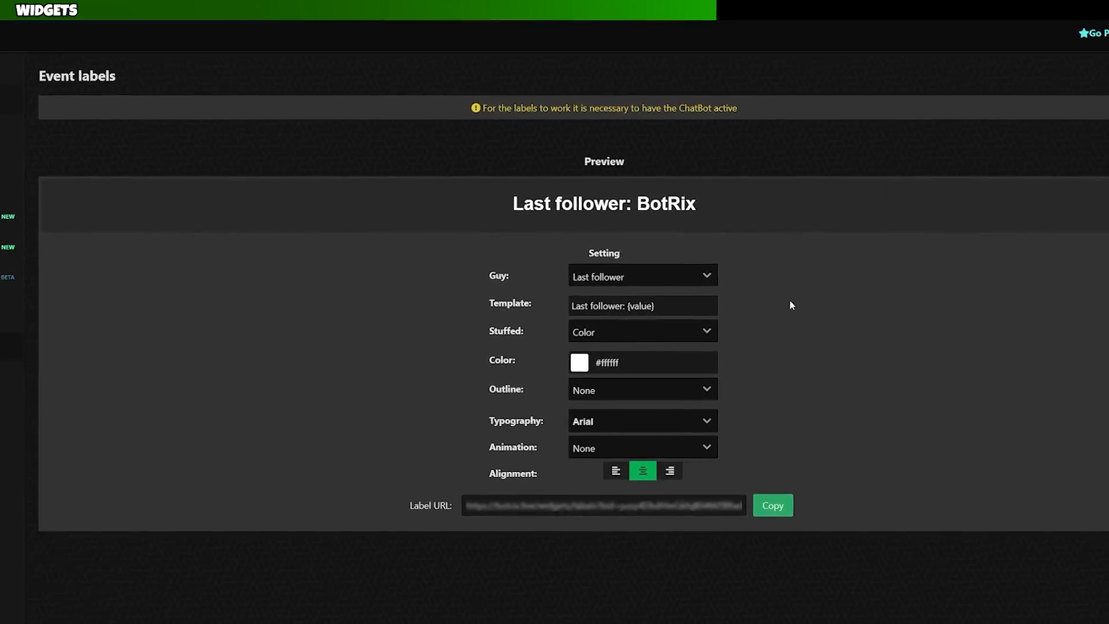
pyautogui.click(664, 278)
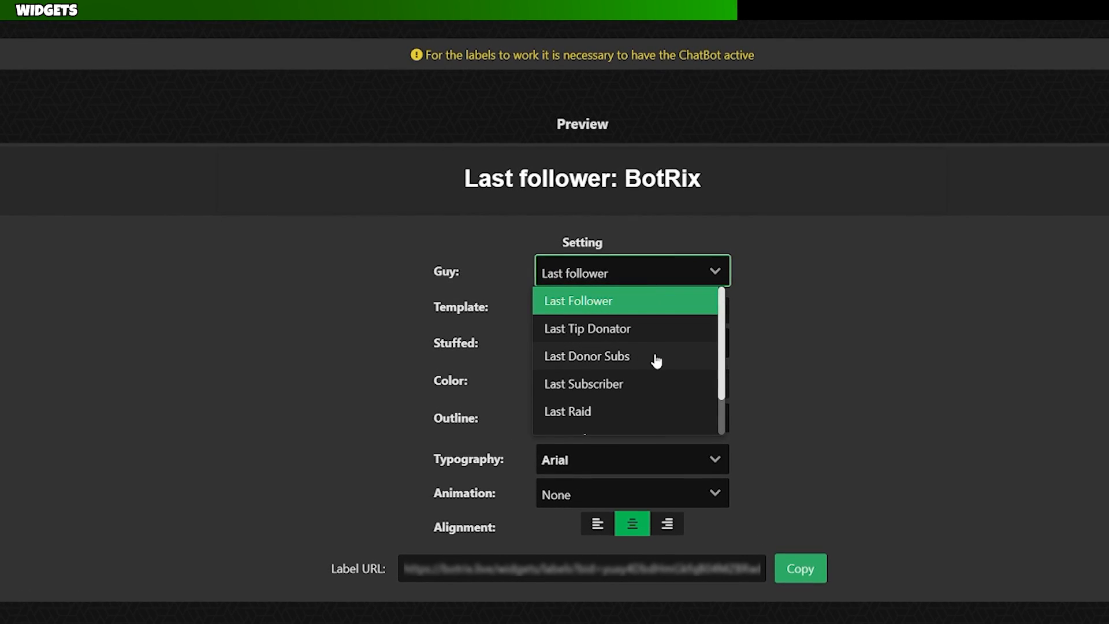
pyautogui.scroll(-1, 716, 387)
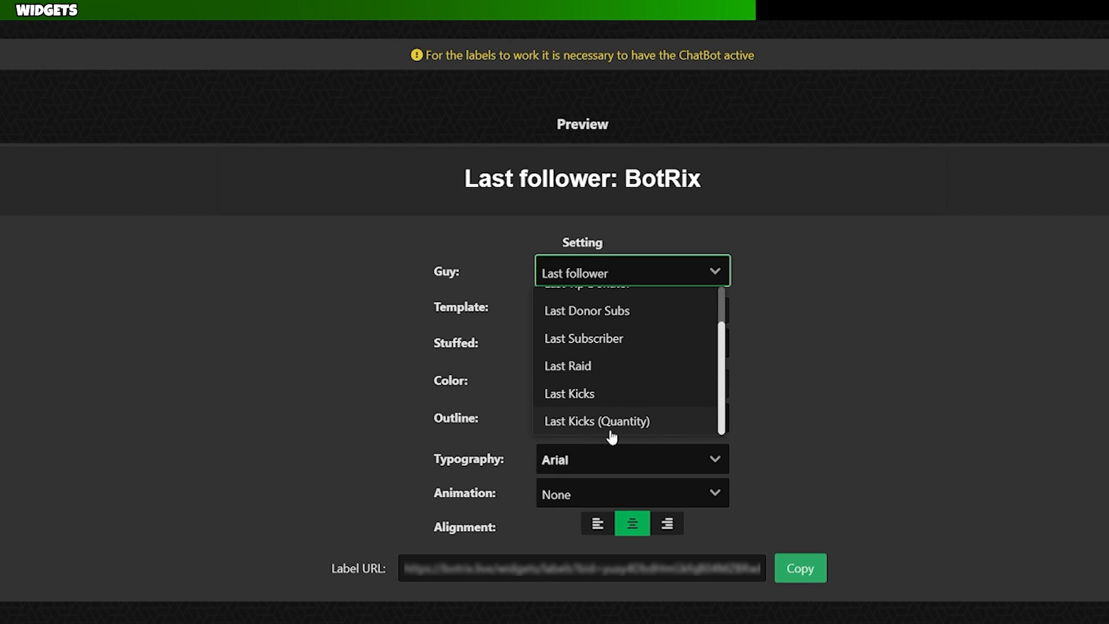
pyautogui.click(843, 359)
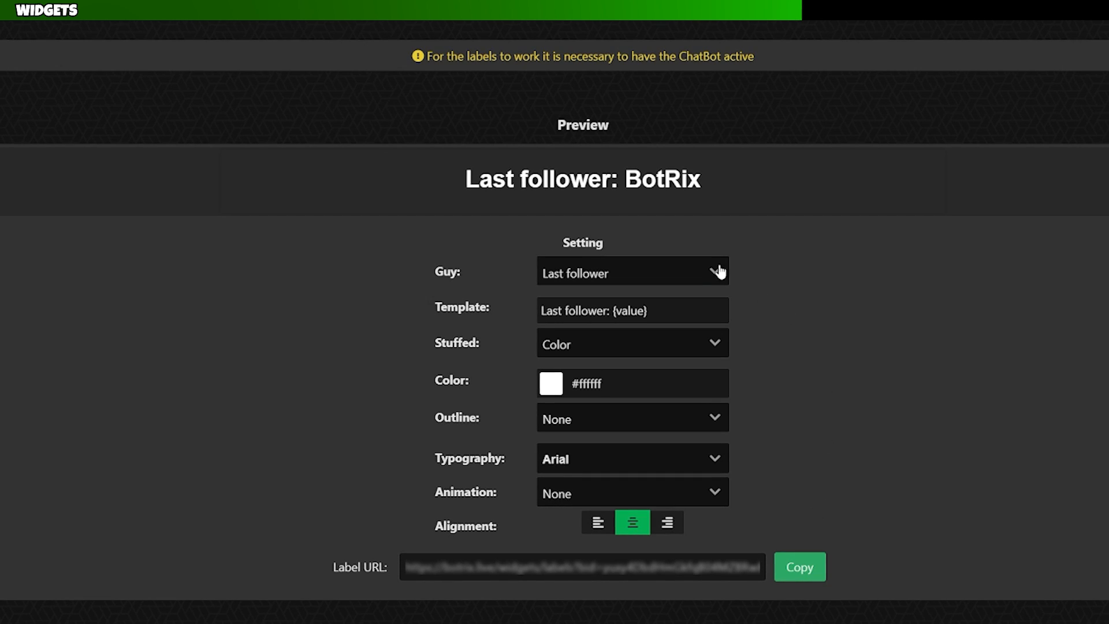
pyautogui.click(719, 271)
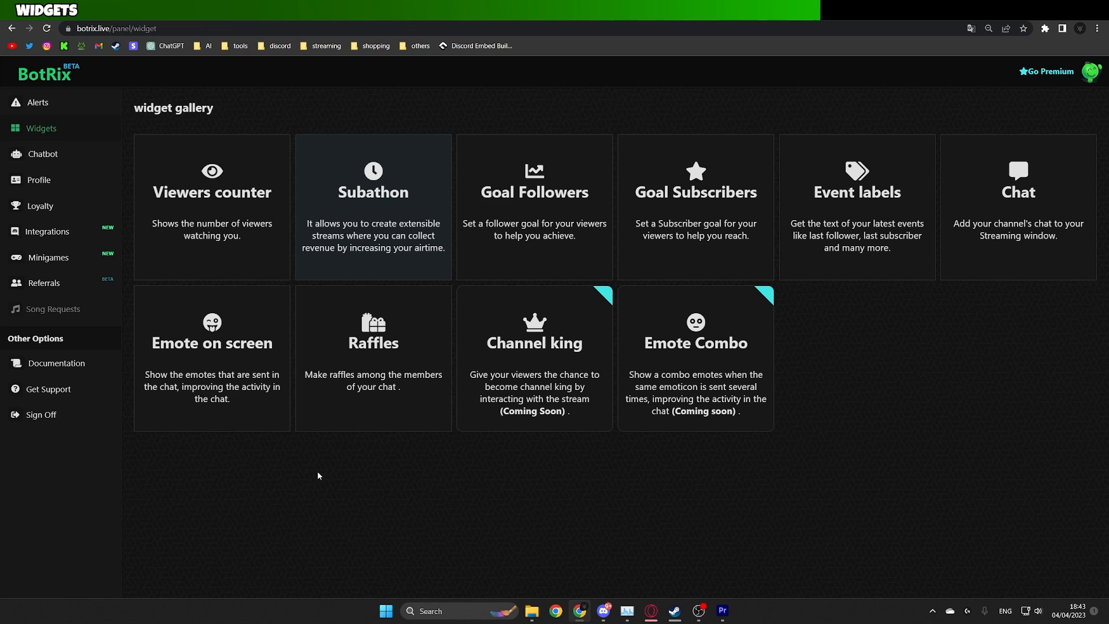
pyautogui.click(214, 414)
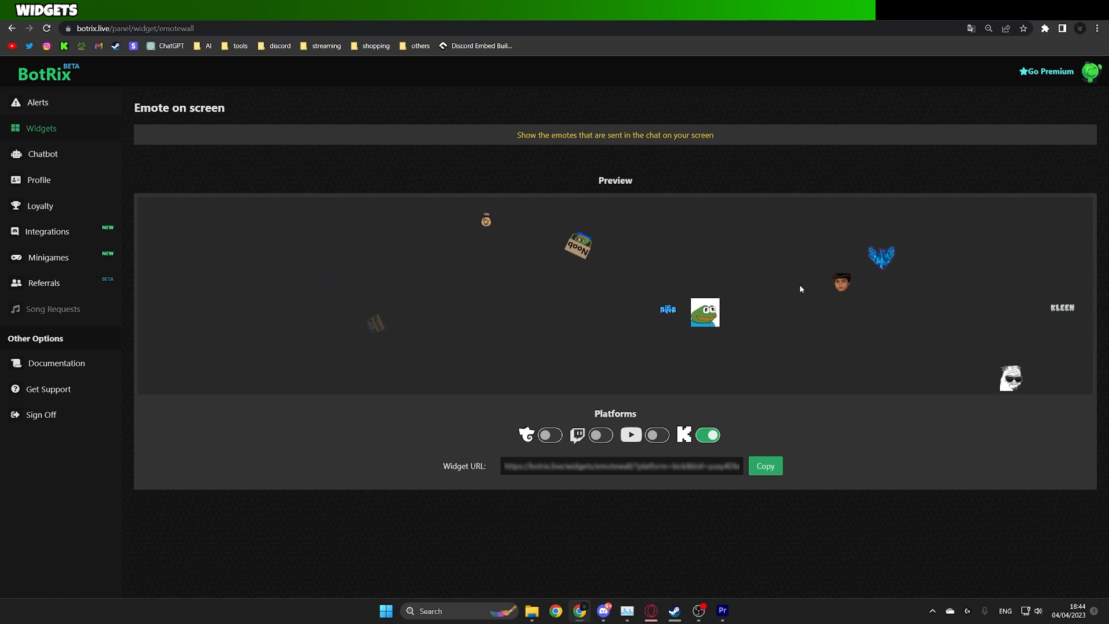
pyautogui.hotkey('alt', 'Left')
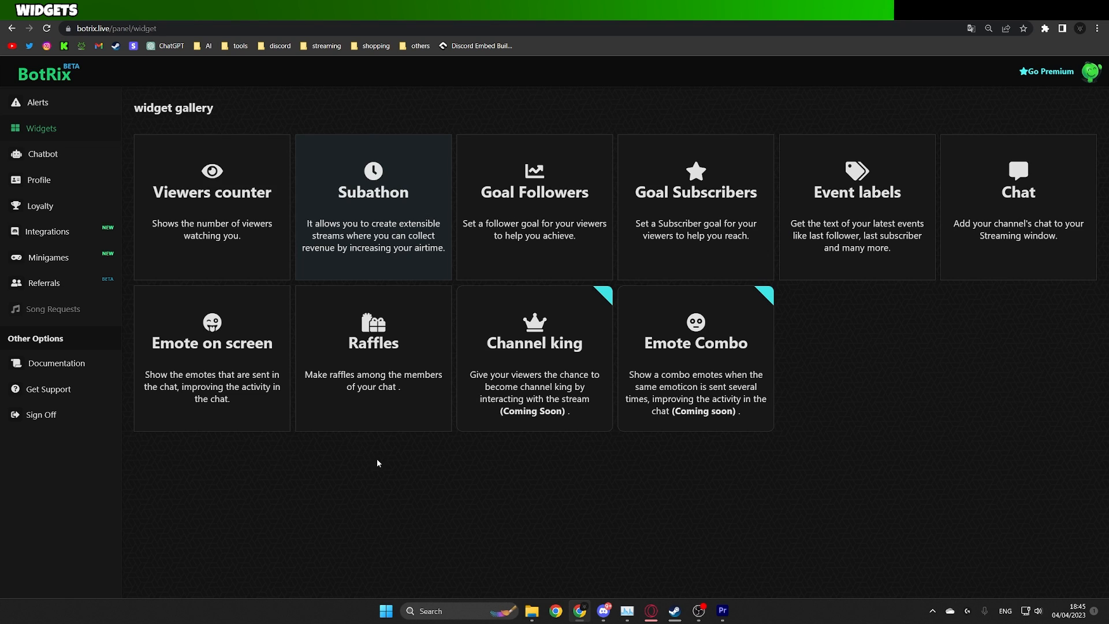
# Open the Raffles widget and test it by sending !join in the channel's Kick chat and accepting the raffle.
pyautogui.click(411, 416)
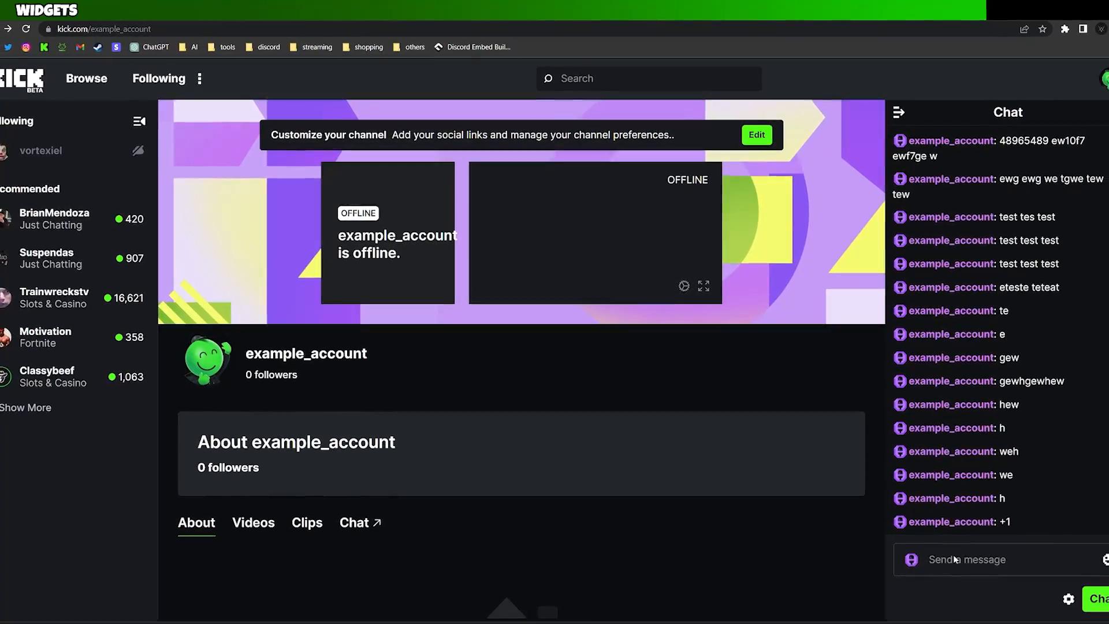
pyautogui.click(944, 543)
pyautogui.write('!join')
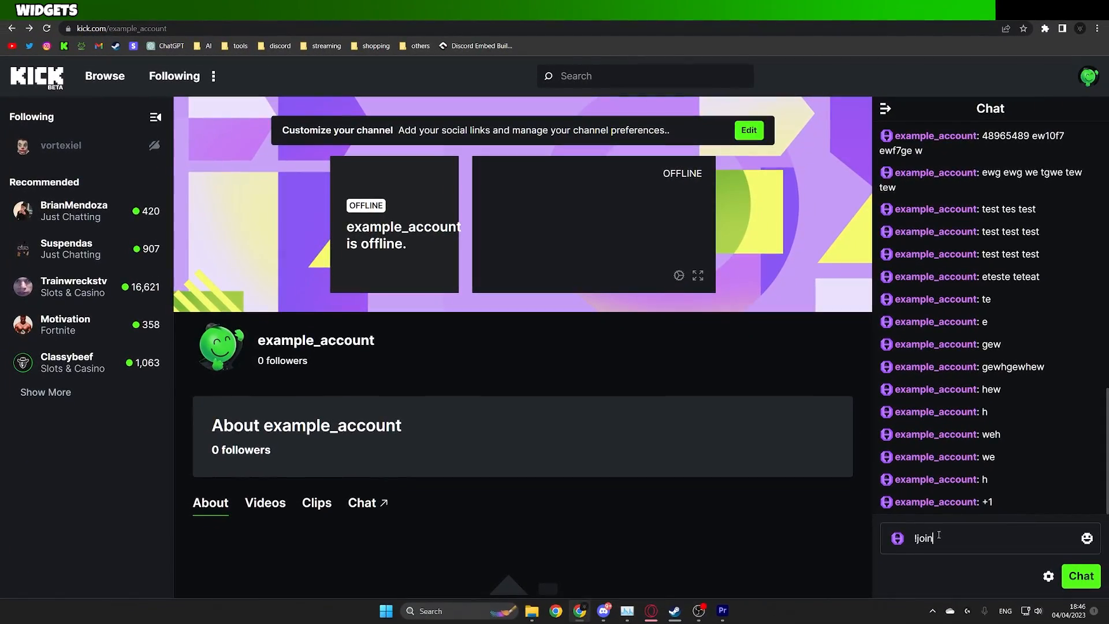
pyautogui.press('Return')
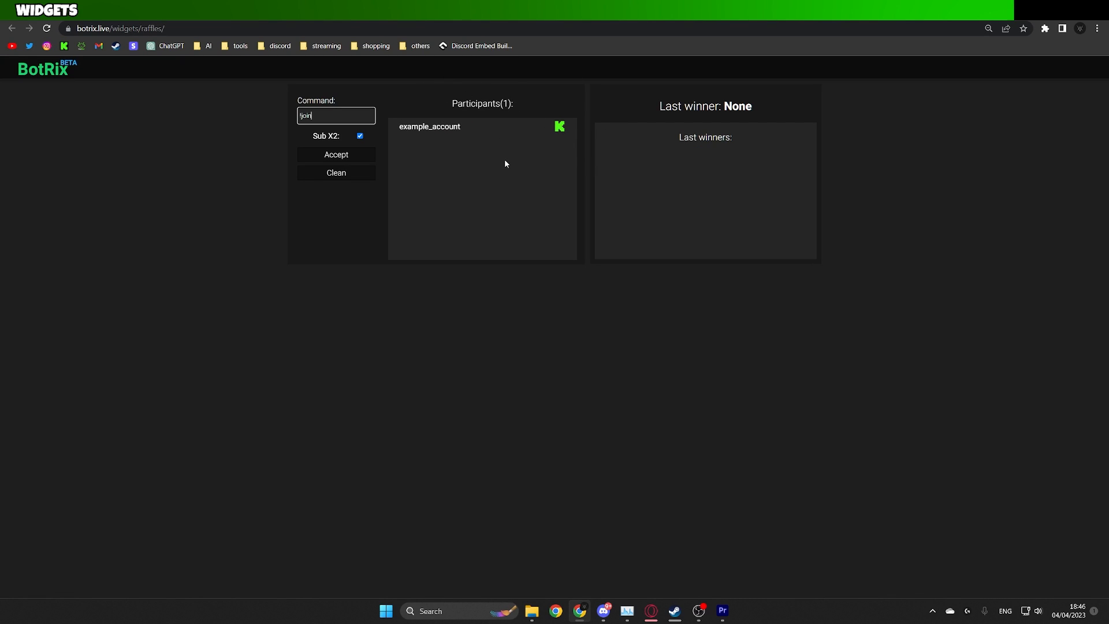
pyautogui.click(367, 155)
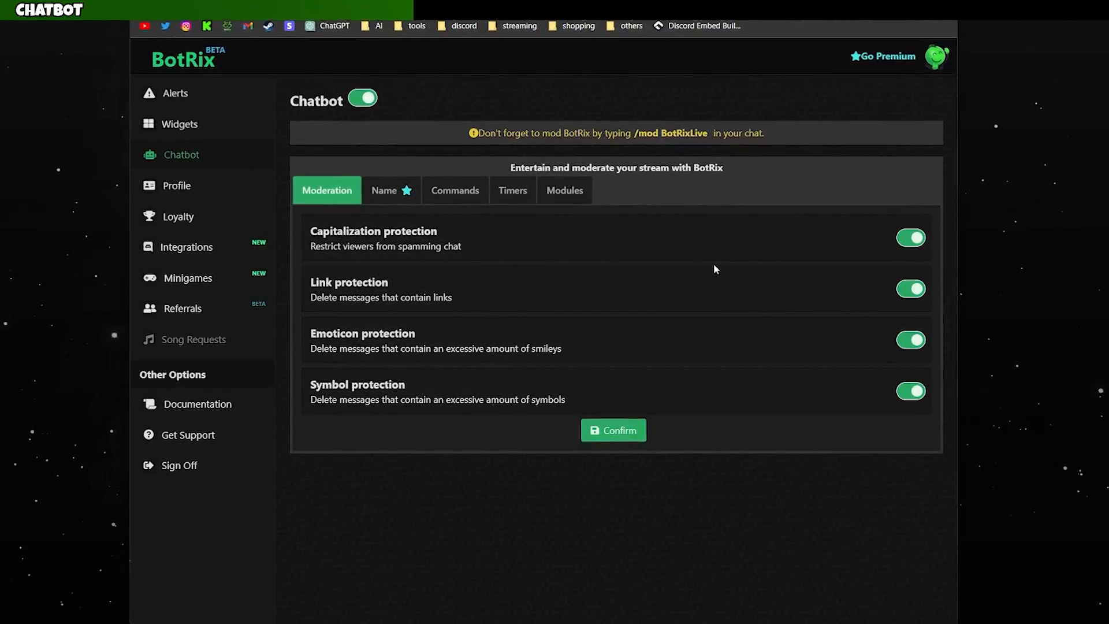
# Turn off capitalization, link, emoticon and symbol protection in the chatbot's moderation settings.
pyautogui.click(925, 235)
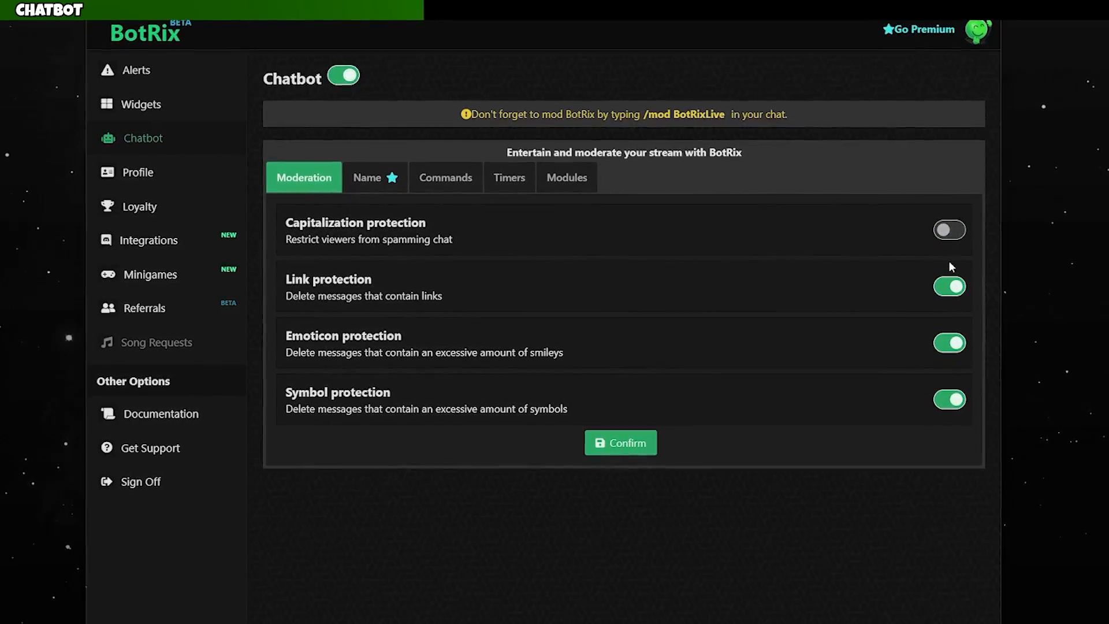
pyautogui.click(948, 289)
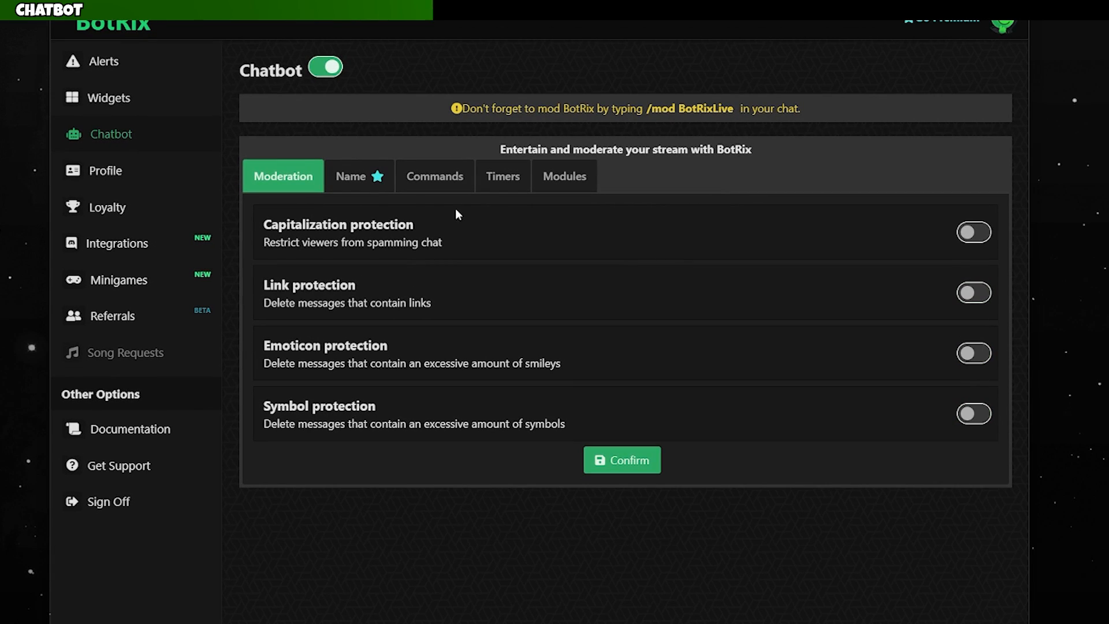
# Examine the chatbot's name options, its modules and the text alert messages of the Chat alerts module.
pyautogui.click(388, 182)
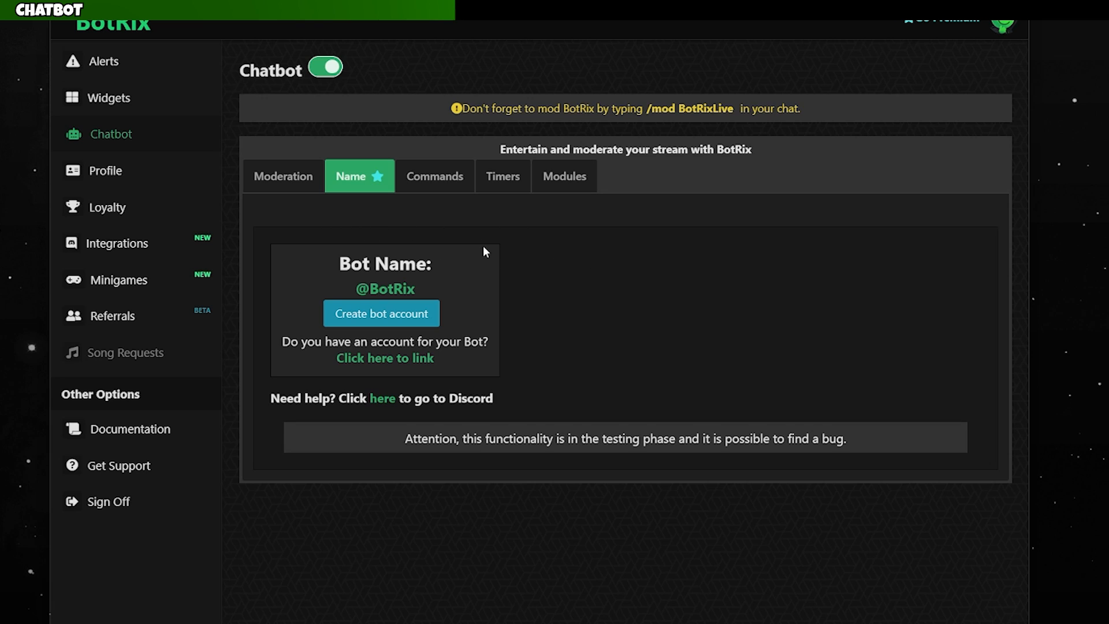
pyautogui.click(559, 184)
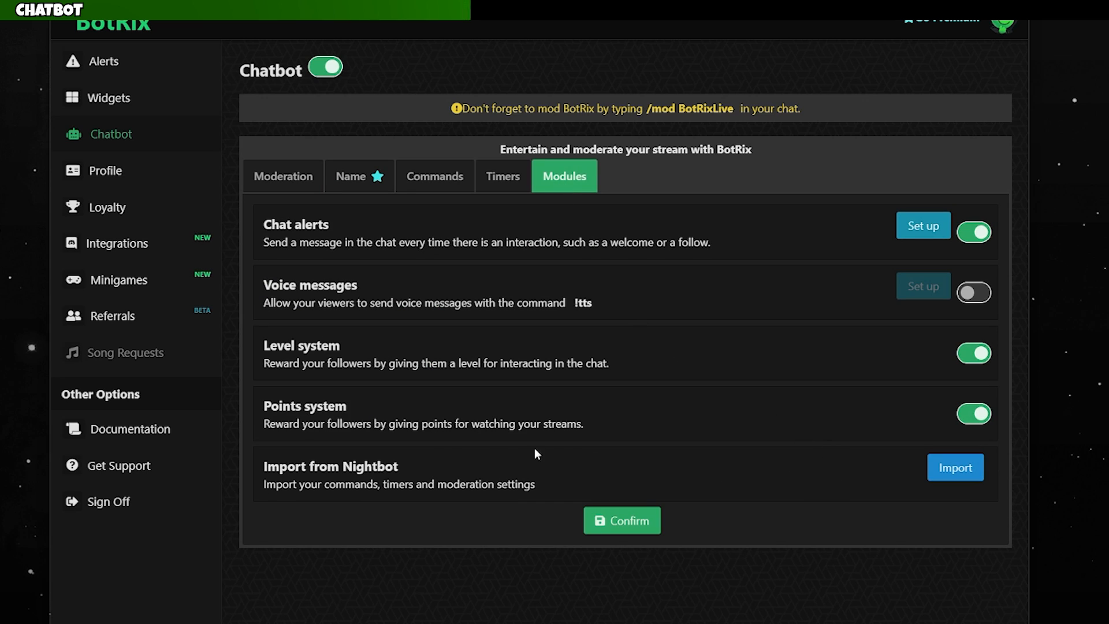
pyautogui.click(953, 471)
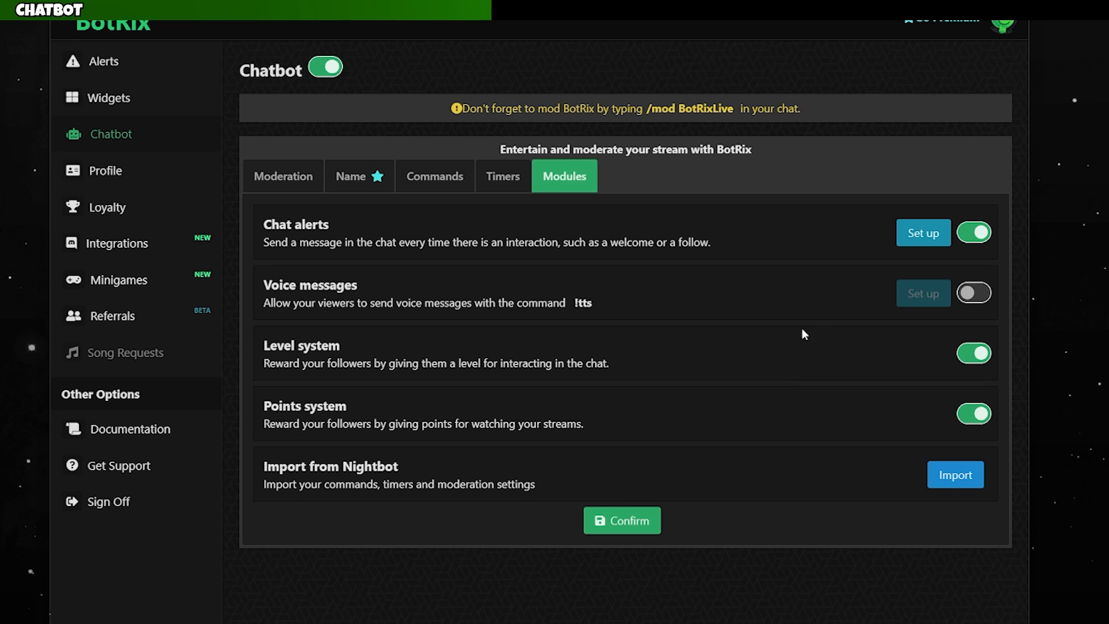
pyautogui.click(924, 236)
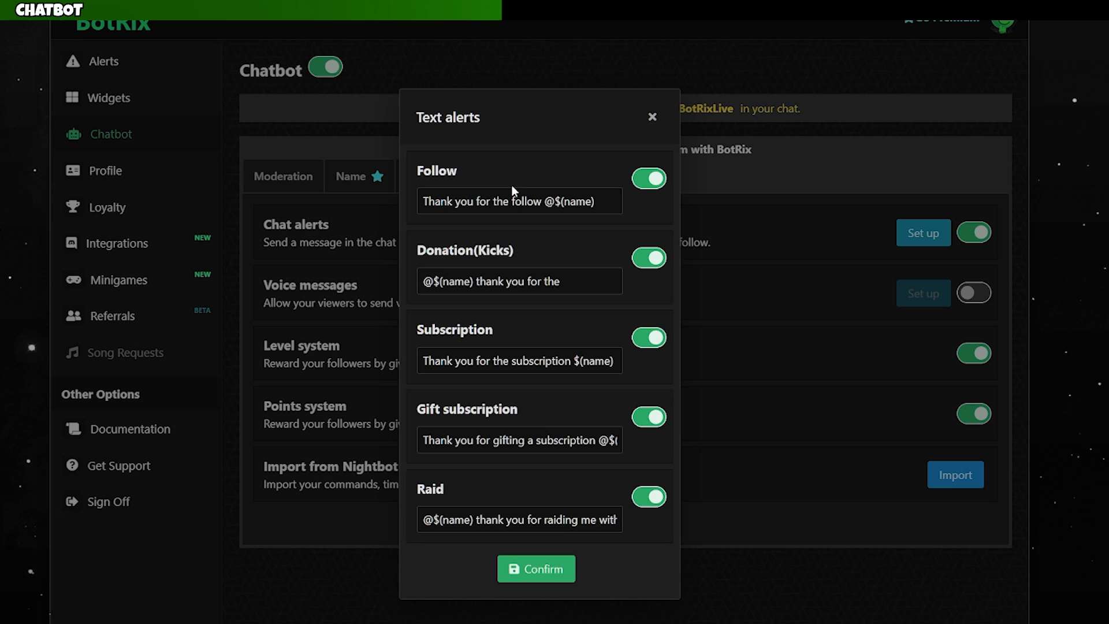
pyautogui.click(561, 433)
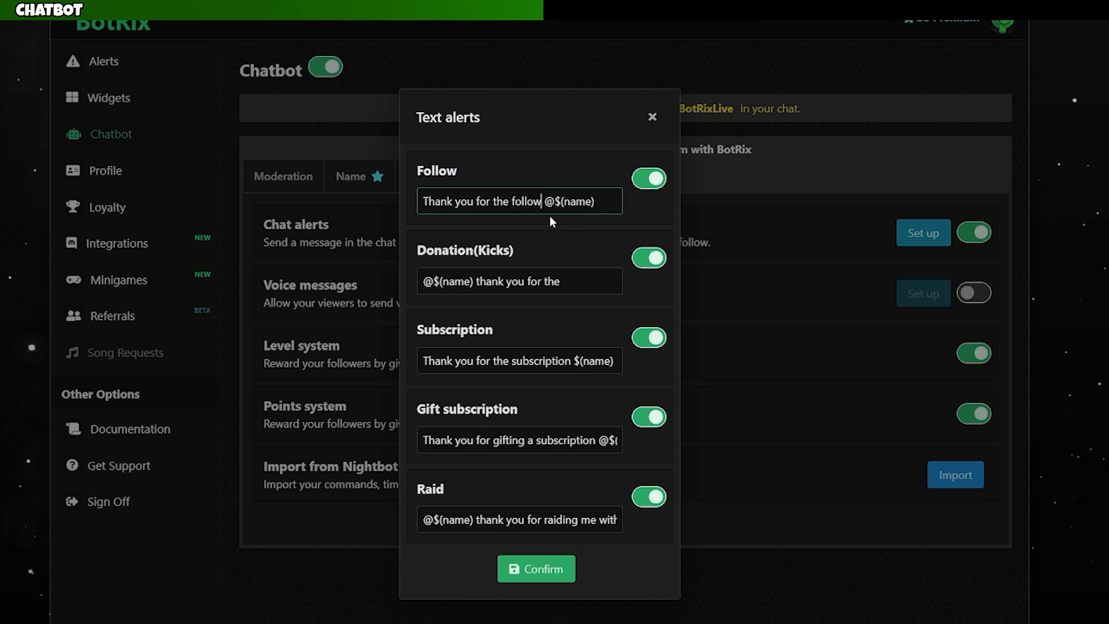
pyautogui.press('Escape')
# Add a chatbot timer and set its interval to 10 Min.
pyautogui.click(505, 180)
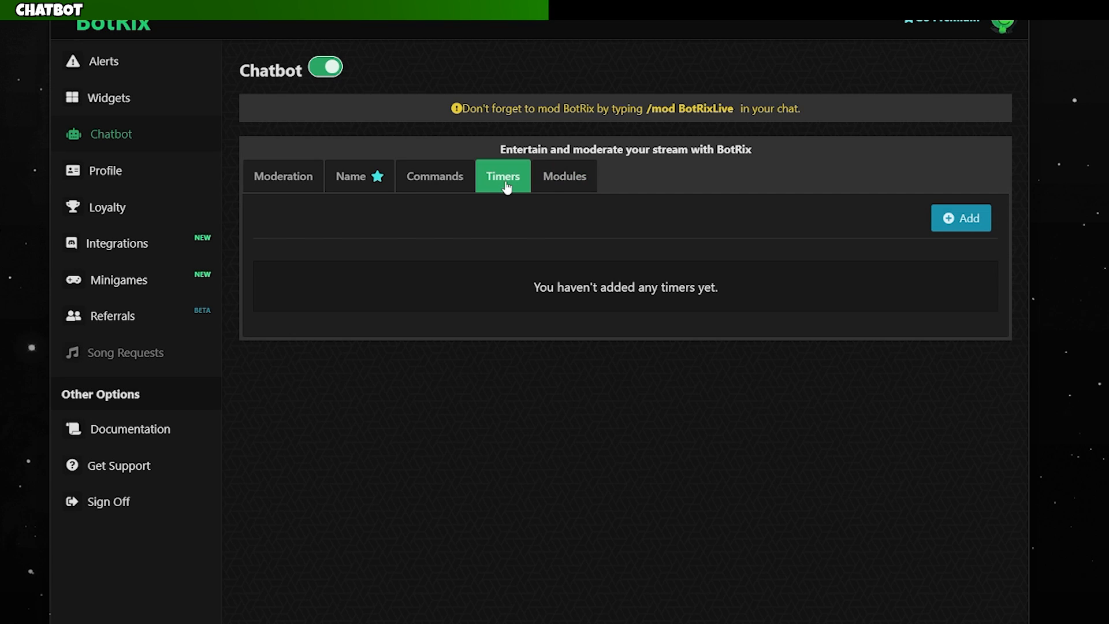
pyautogui.click(956, 229)
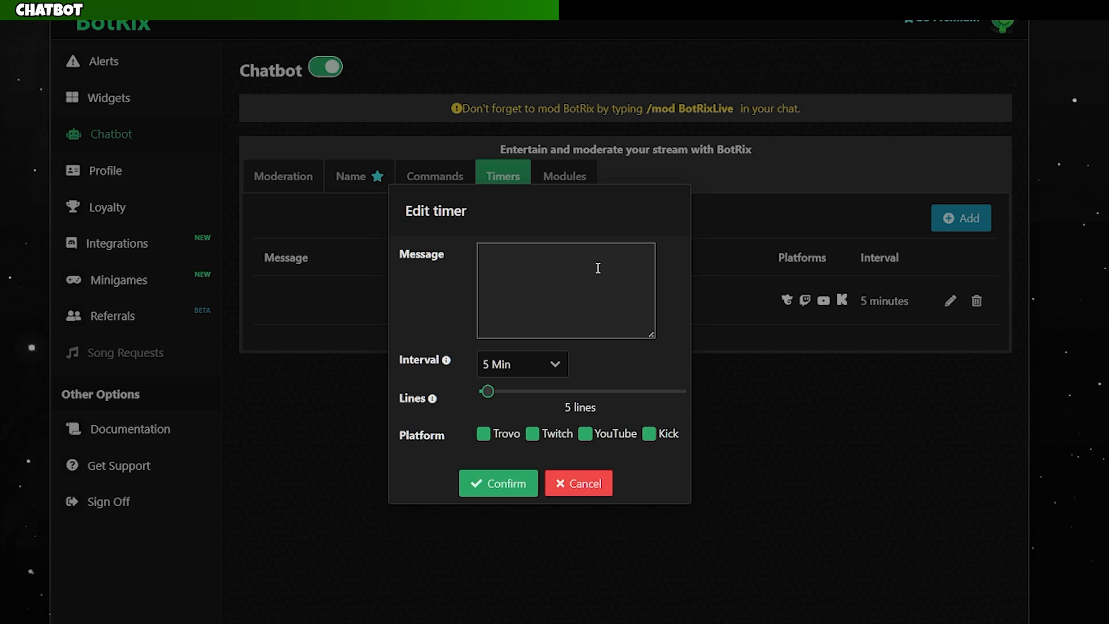
pyautogui.click(548, 373)
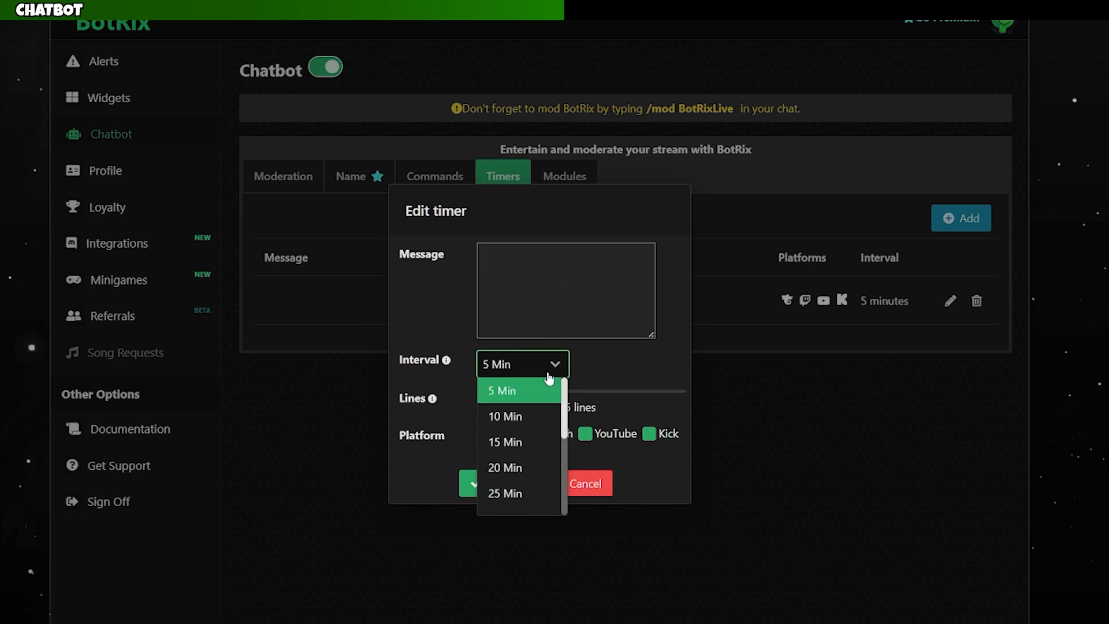
pyautogui.scroll(-3, 544, 426)
pyautogui.scroll(3, 544, 425)
pyautogui.click(545, 416)
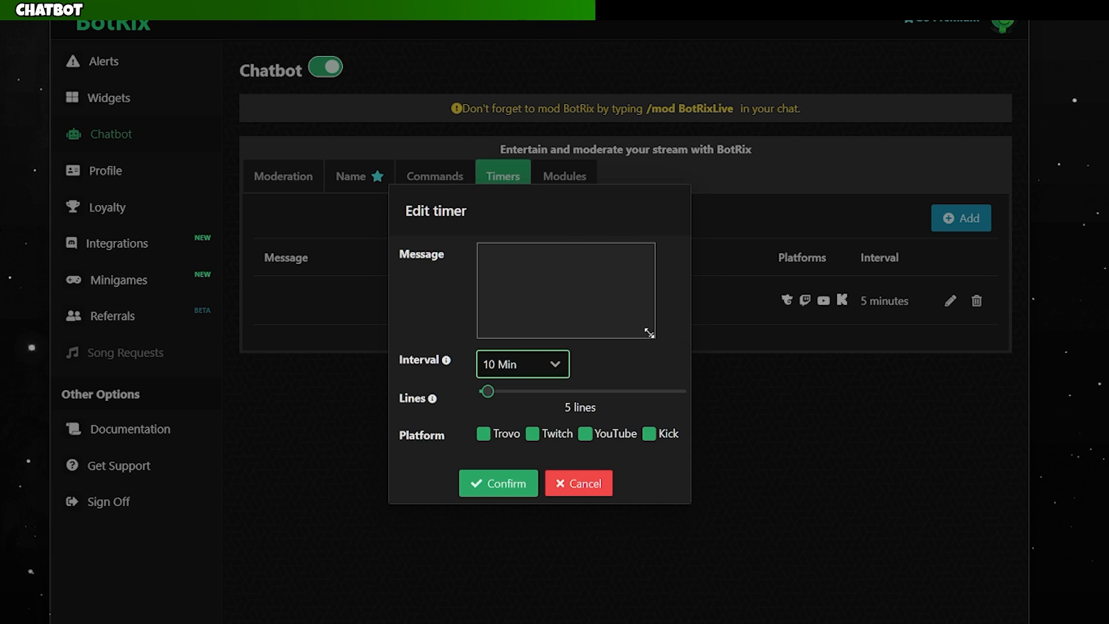
pyautogui.moveTo(649, 333); pyautogui.dragTo(675, 350)
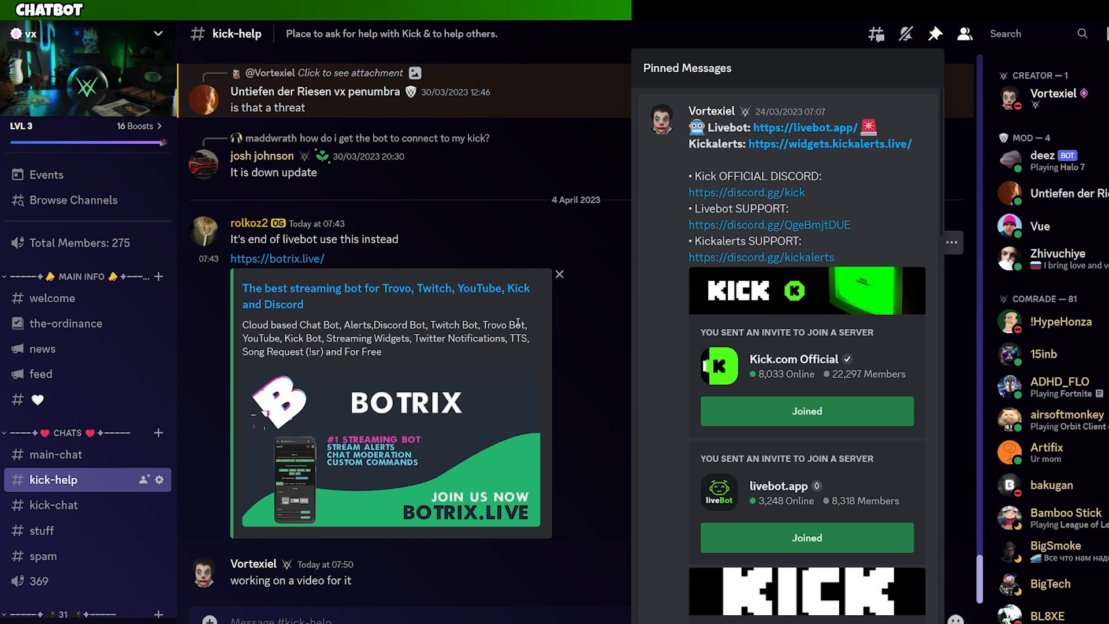
# Look through the pinned messages of the kick-help channel in Discord.
pyautogui.scroll(-3, 762, 261)
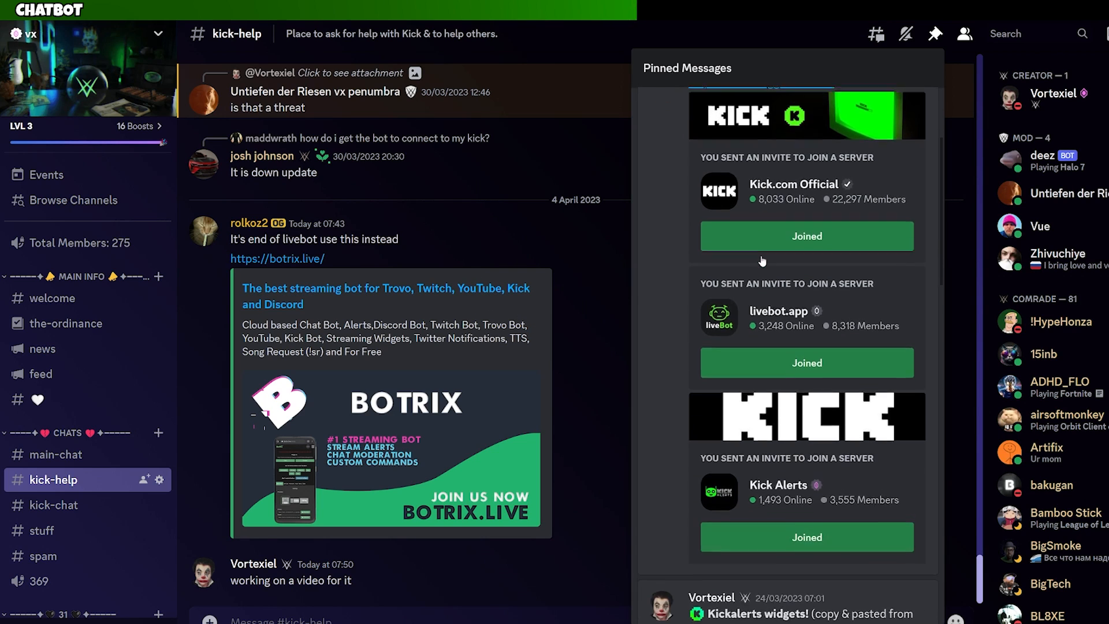
pyautogui.scroll(-10, 762, 261)
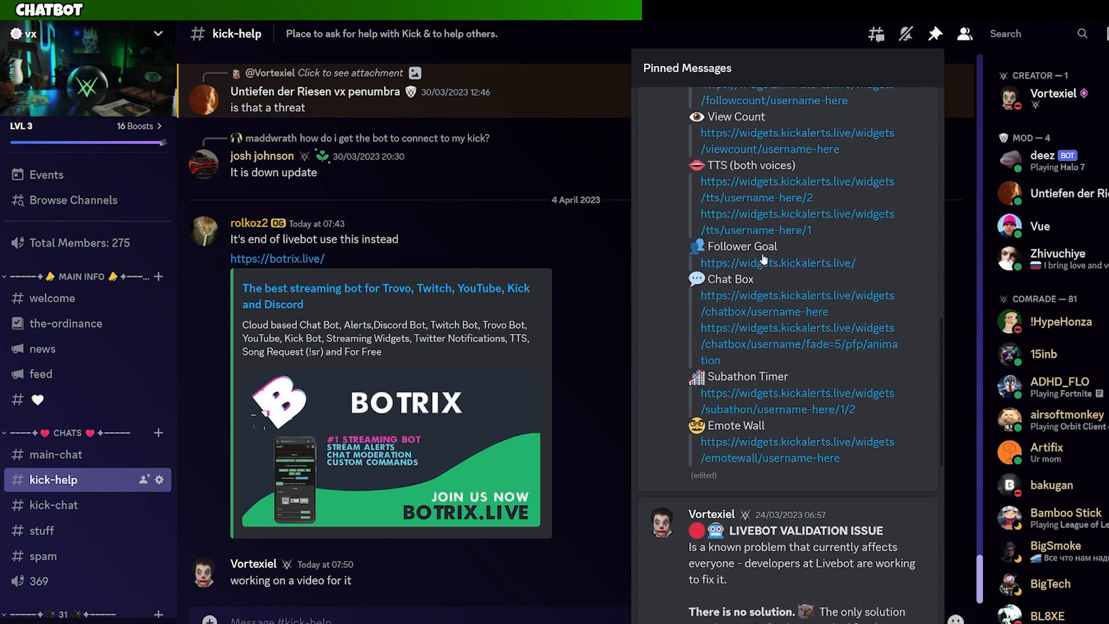
pyautogui.scroll(-10, 763, 259)
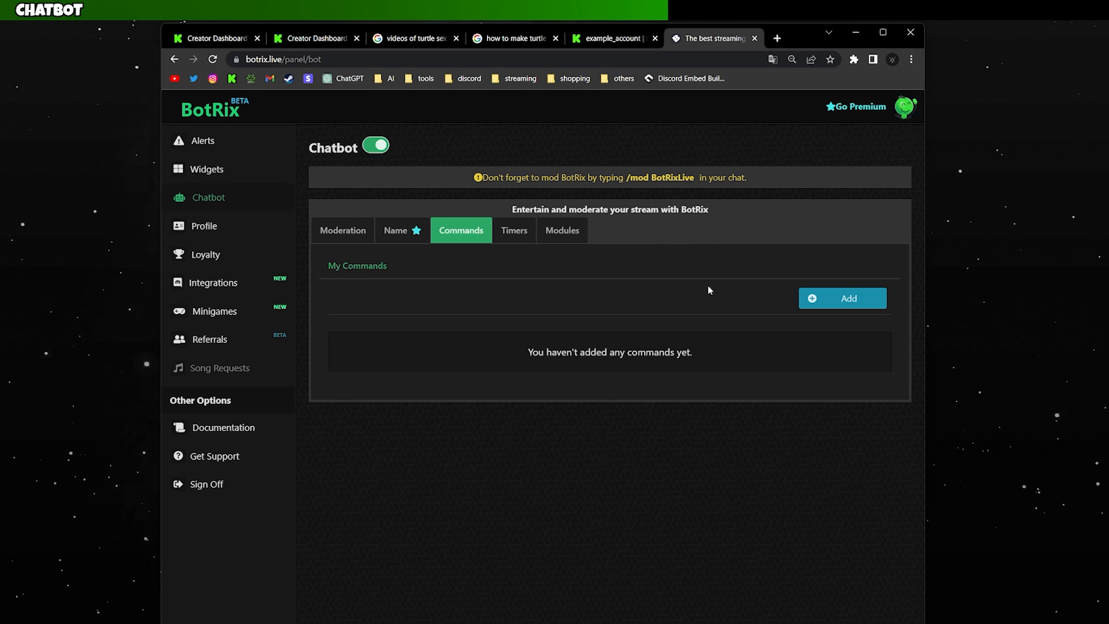
# Add a new chatbot command in BotRix and name it !8ball.
pyautogui.click(814, 306)
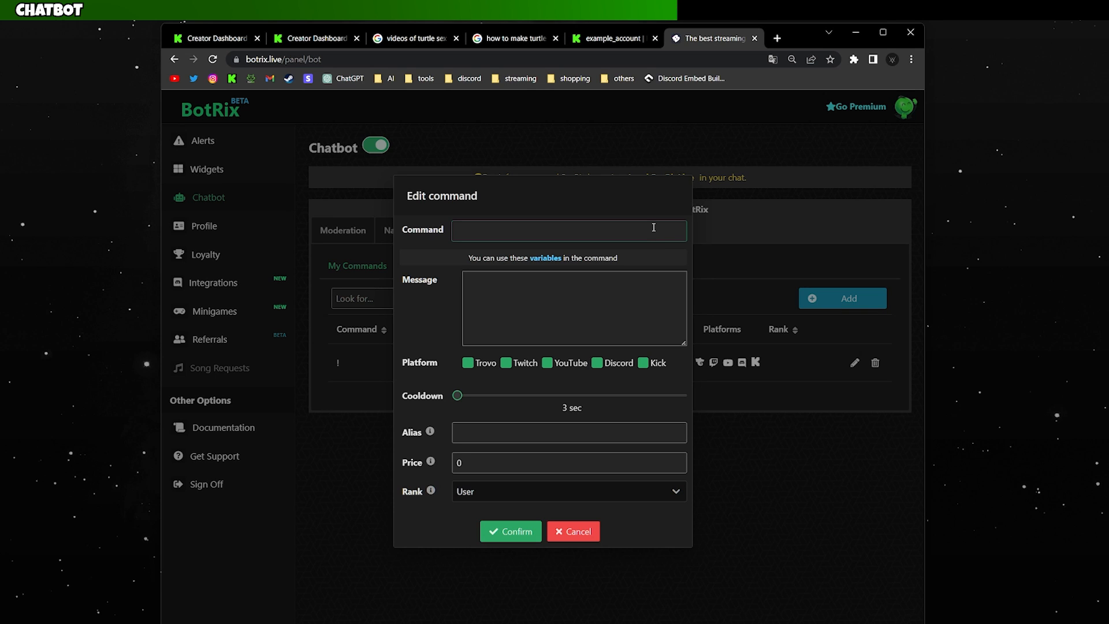
pyautogui.write('!8ball')
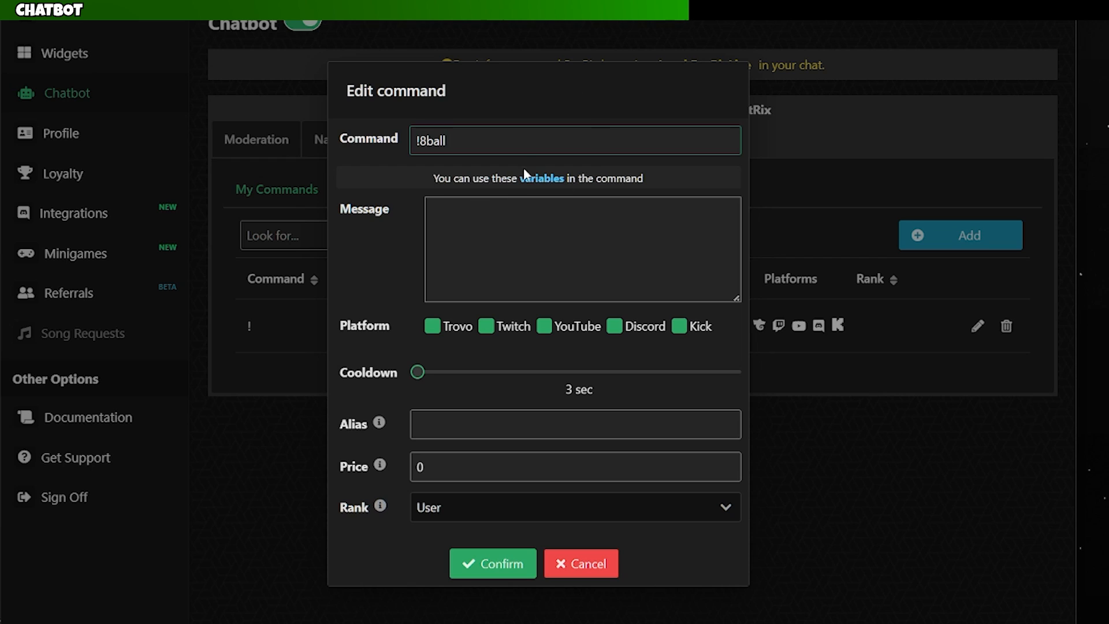
pyautogui.click(480, 223)
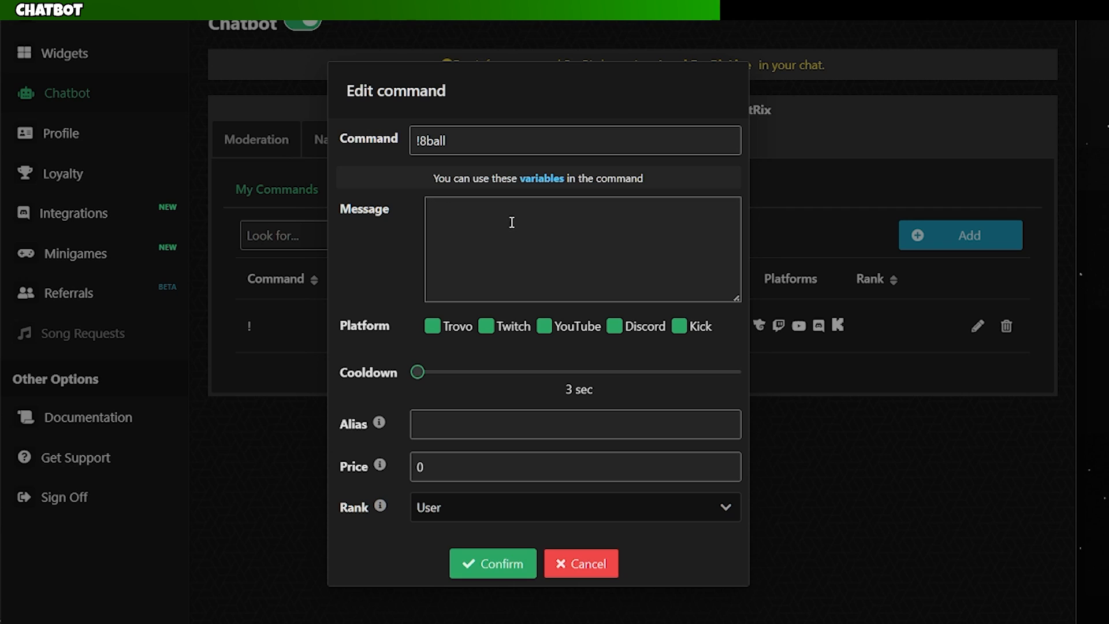
# Copy the @$(sender) variable from the Sender section of the variables documentation into the !8ball command's message.
pyautogui.click(540, 180)
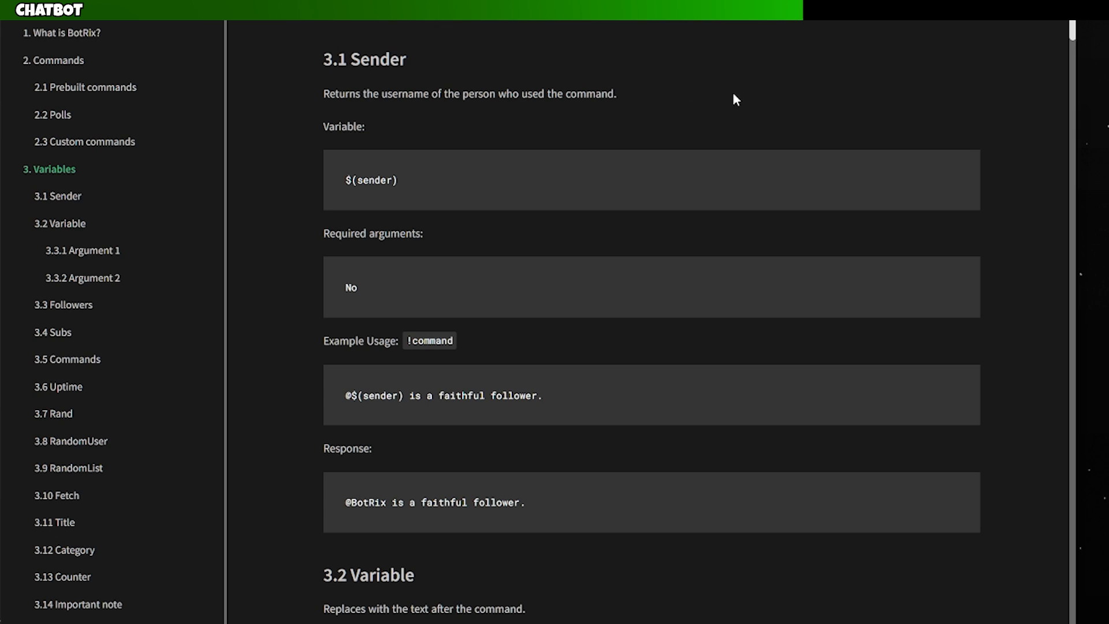
pyautogui.moveTo(322, 94); pyautogui.dragTo(634, 97)
pyautogui.click(619, 107)
pyautogui.moveTo(399, 395); pyautogui.dragTo(347, 395)
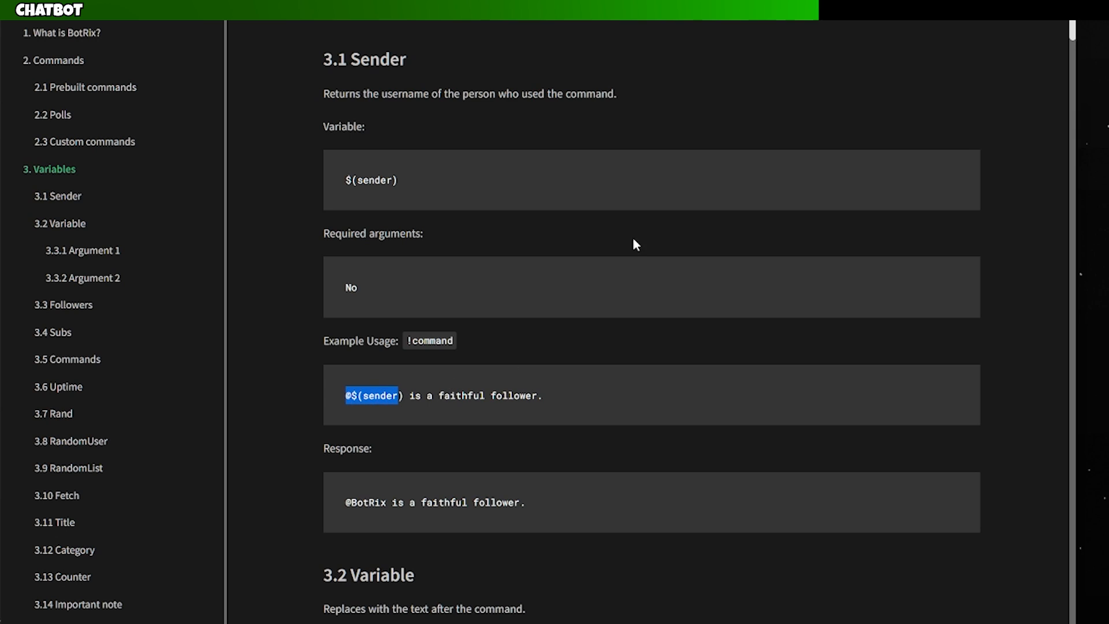
pyautogui.click(650, 117)
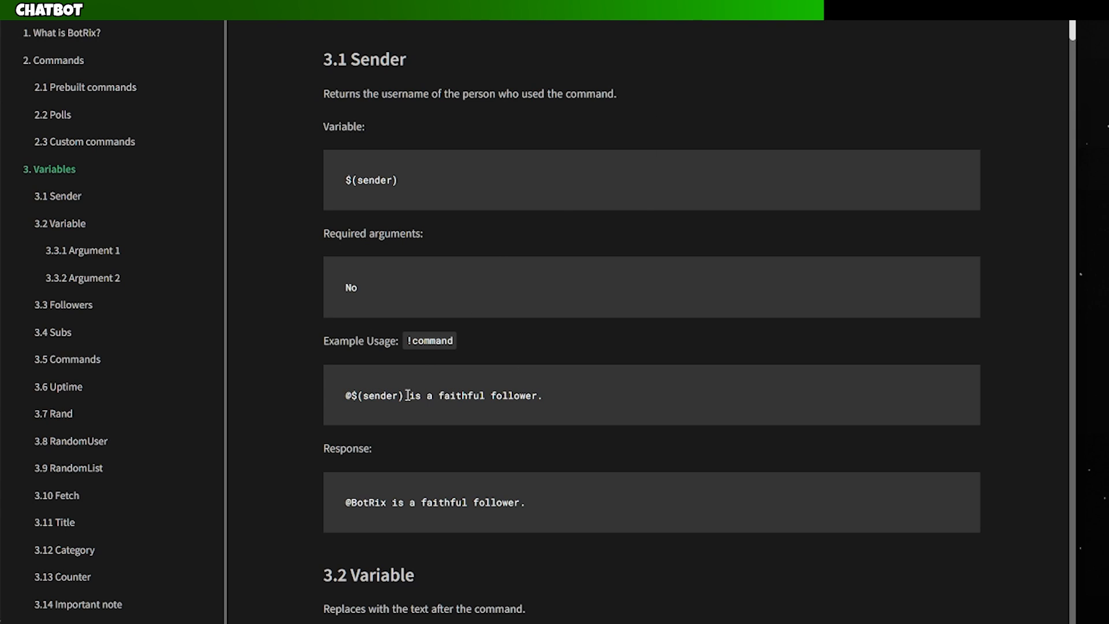
pyautogui.moveTo(404, 395); pyautogui.dragTo(374, 395)
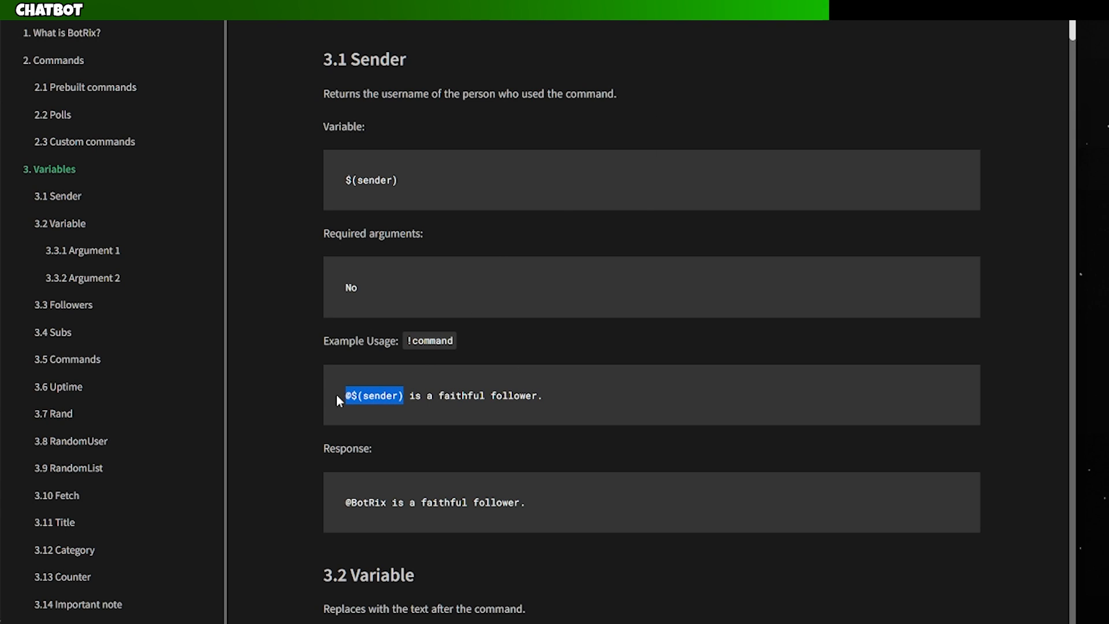
pyautogui.hotkey('ctrl', 'shift', 'Tab')
pyautogui.click(517, 247)
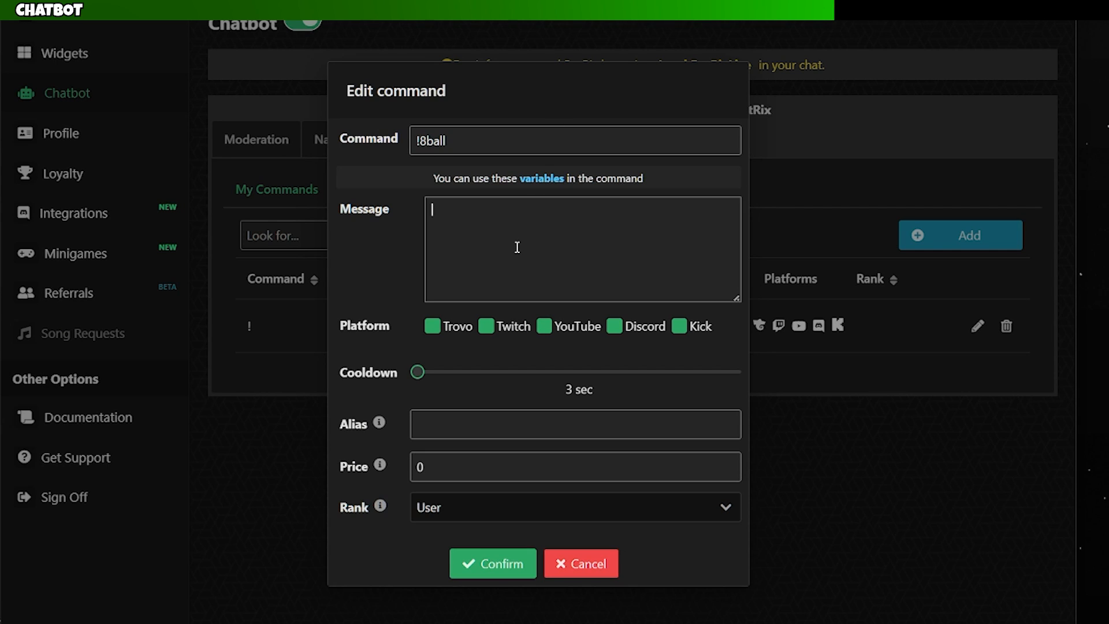
pyautogui.write('@$(sender)')
# Copy RandomList[?;?;?] from the RandomList section of the documentation and append it after @$(sender) in the !8ball message.
pyautogui.hotkey('ctrl', 'Tab')
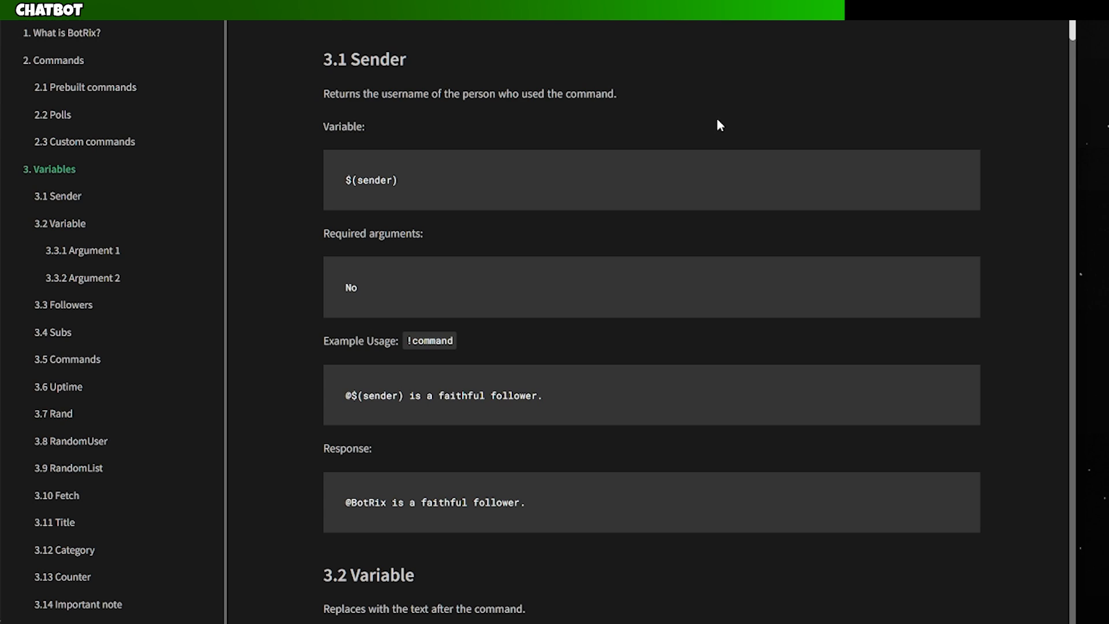
pyautogui.scroll(-6, 719, 118)
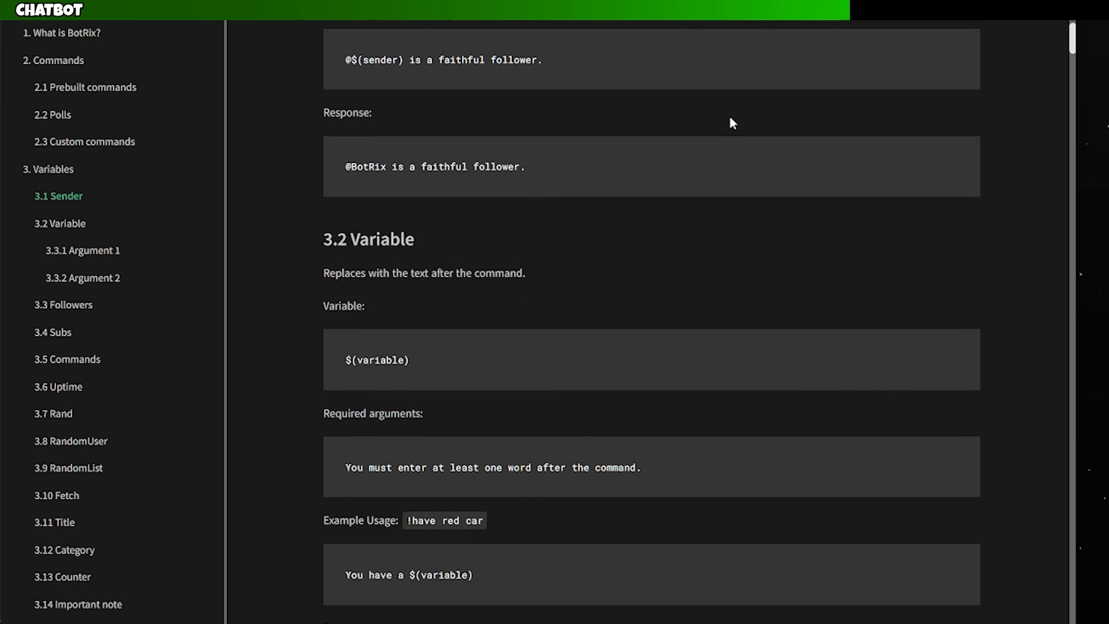
pyautogui.scroll(-3, 731, 119)
pyautogui.scroll(-9, 738, 116)
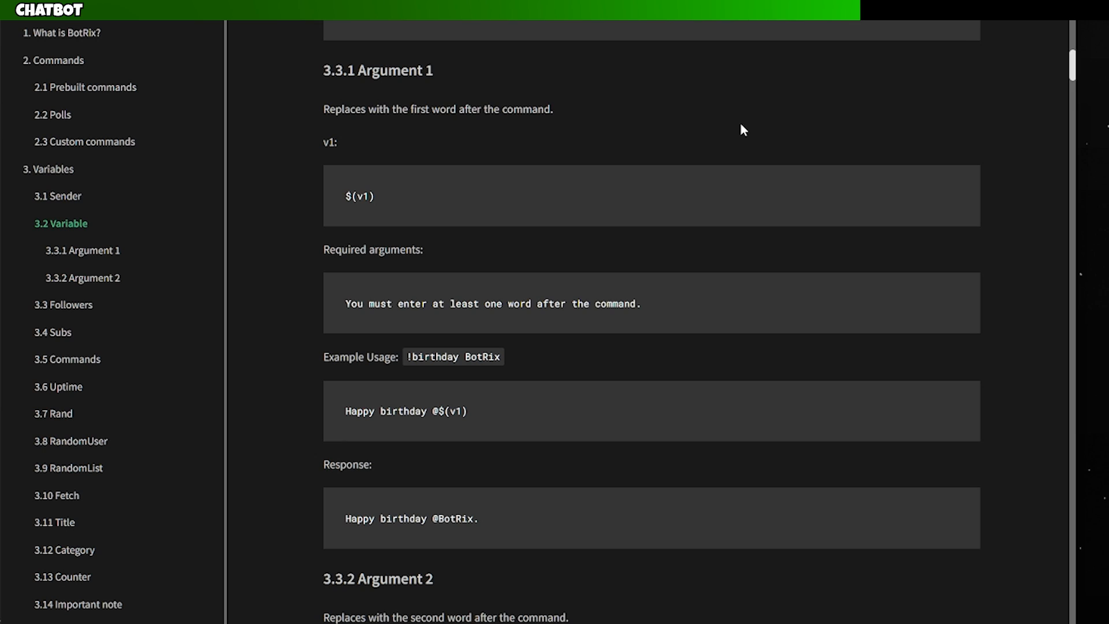
pyautogui.scroll(-5, 742, 130)
pyautogui.scroll(-1, 747, 131)
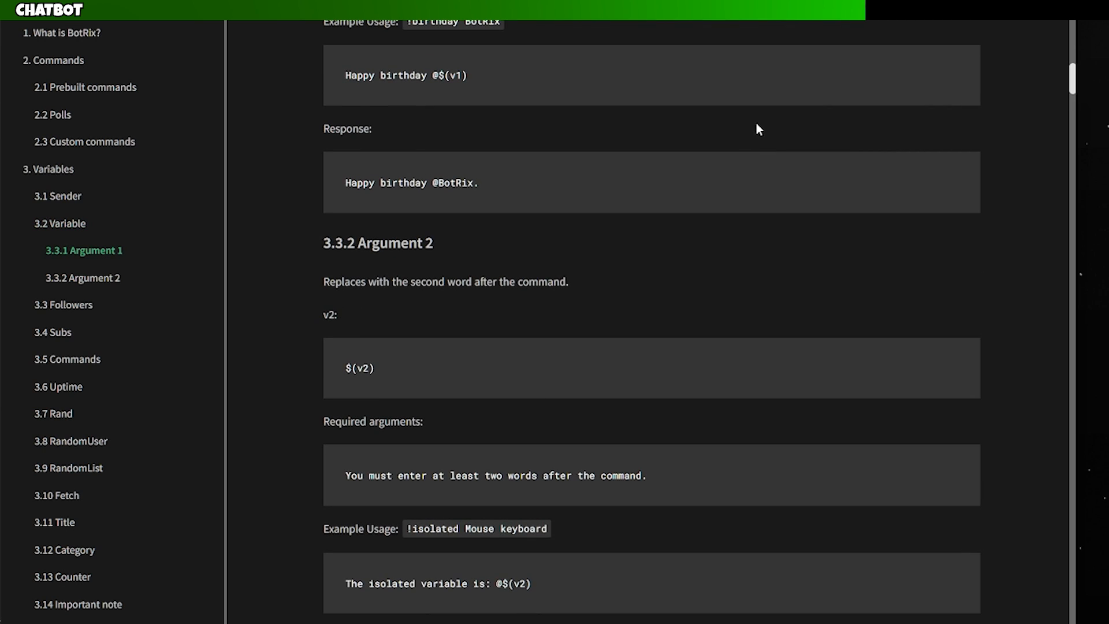
pyautogui.scroll(-1, 757, 124)
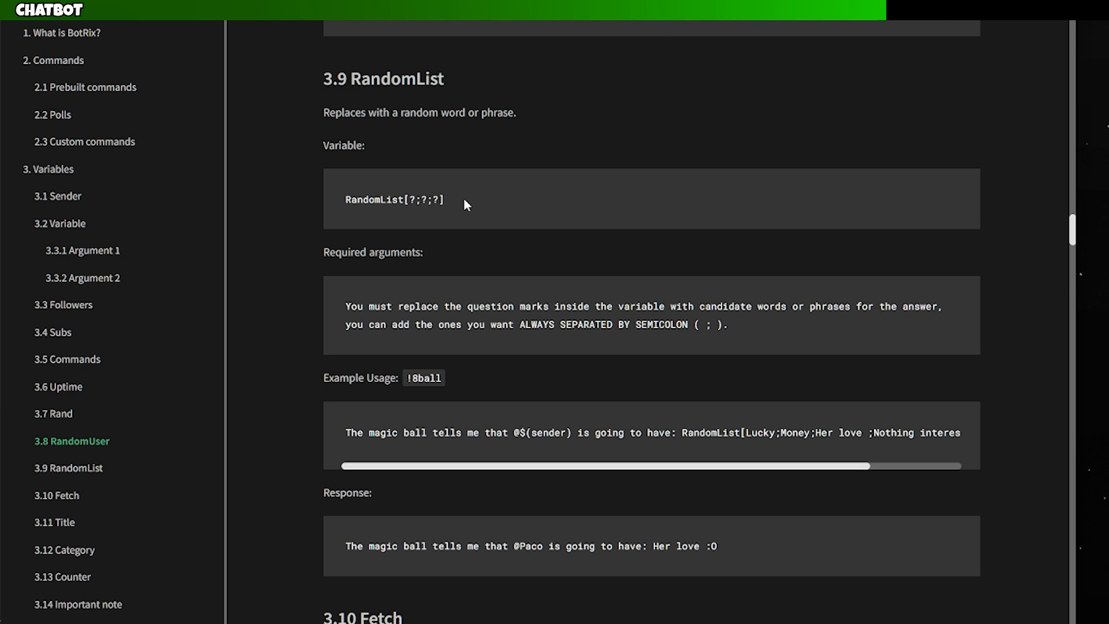
pyautogui.moveTo(462, 199); pyautogui.dragTo(344, 200)
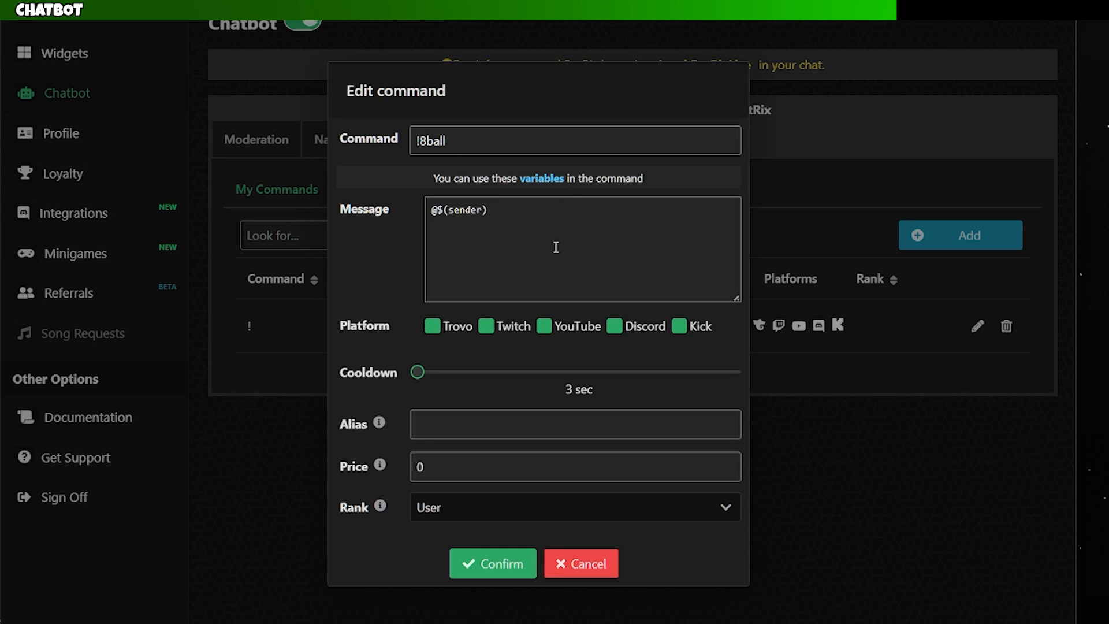
pyautogui.write('RandomList[?;?;?]')
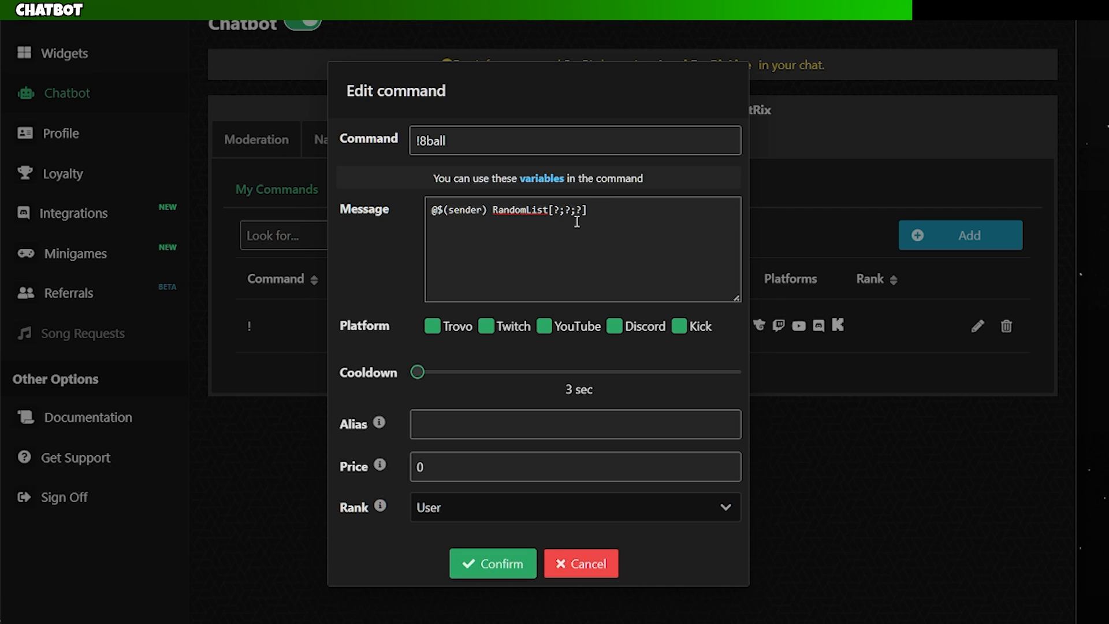
# Replace the RandomList placeholders with Yes, No and Maybe, and add "Fuck You" as a fourth answer separated by a semicolon.
pyautogui.doubleClick(556, 209)
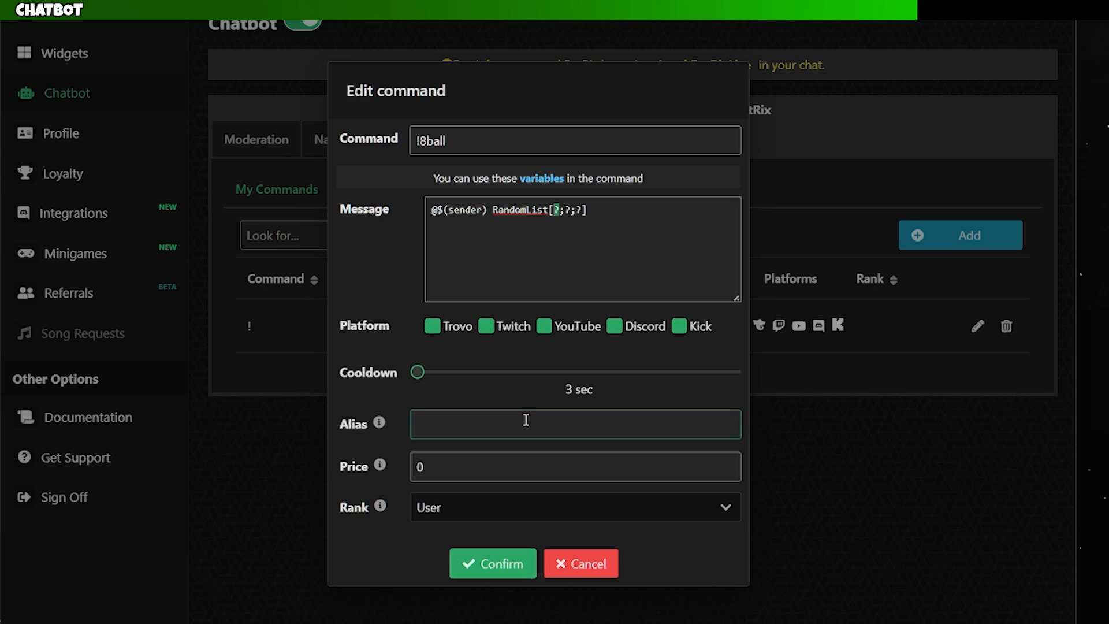
pyautogui.write('Yes')
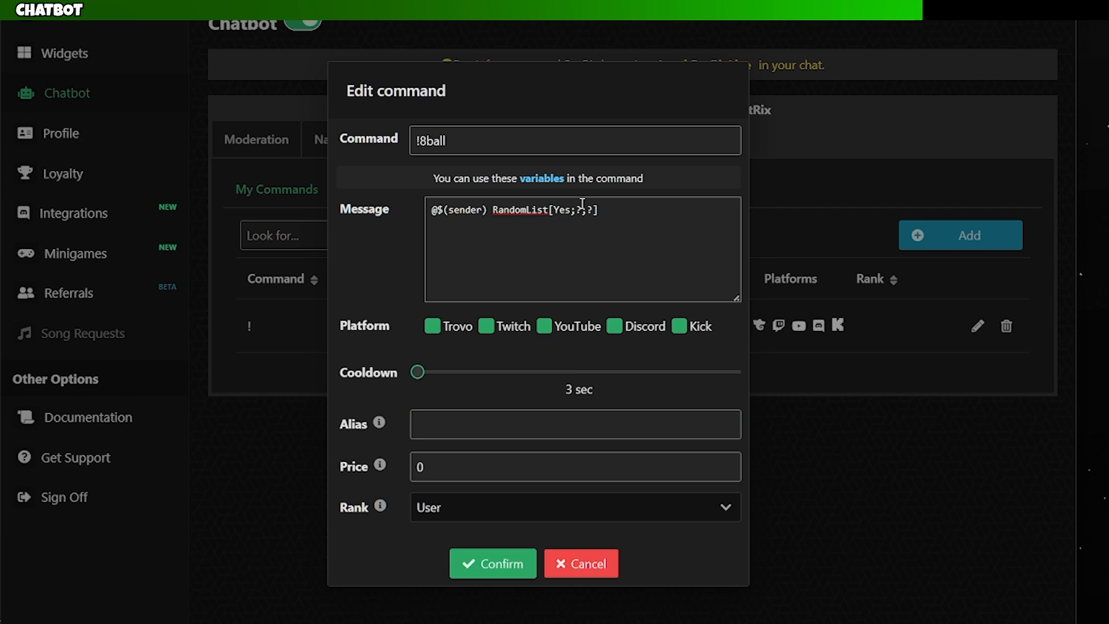
pyautogui.doubleClick(579, 209)
pyautogui.write('No')
pyautogui.write(']Maybe')
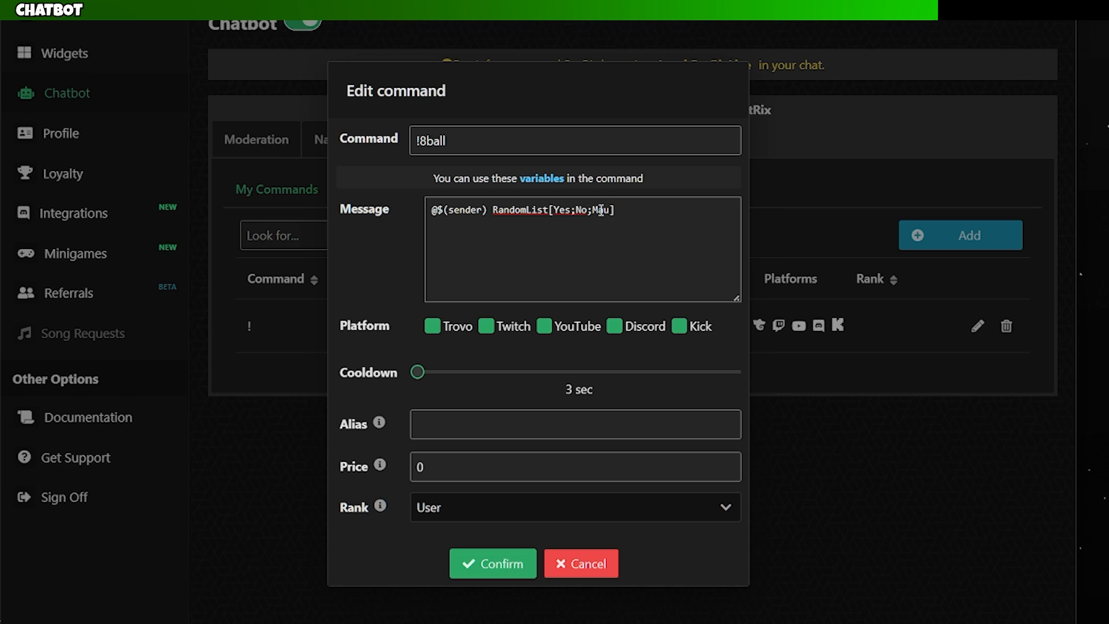
pyautogui.write(';')
pyautogui.write('Fcuk')
pyautogui.press('BackSpace')
pyautogui.press('BackSpace')
pyautogui.press('BackSpace')
pyautogui.press('BackSpace')
pyautogui.write('uc')
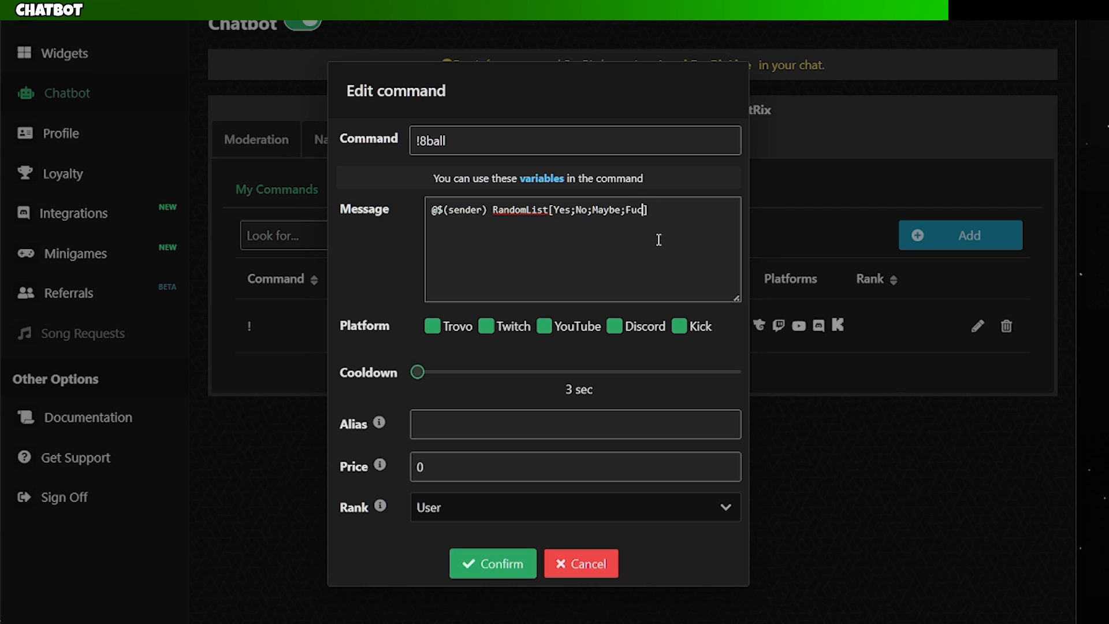
pyautogui.write('k You')
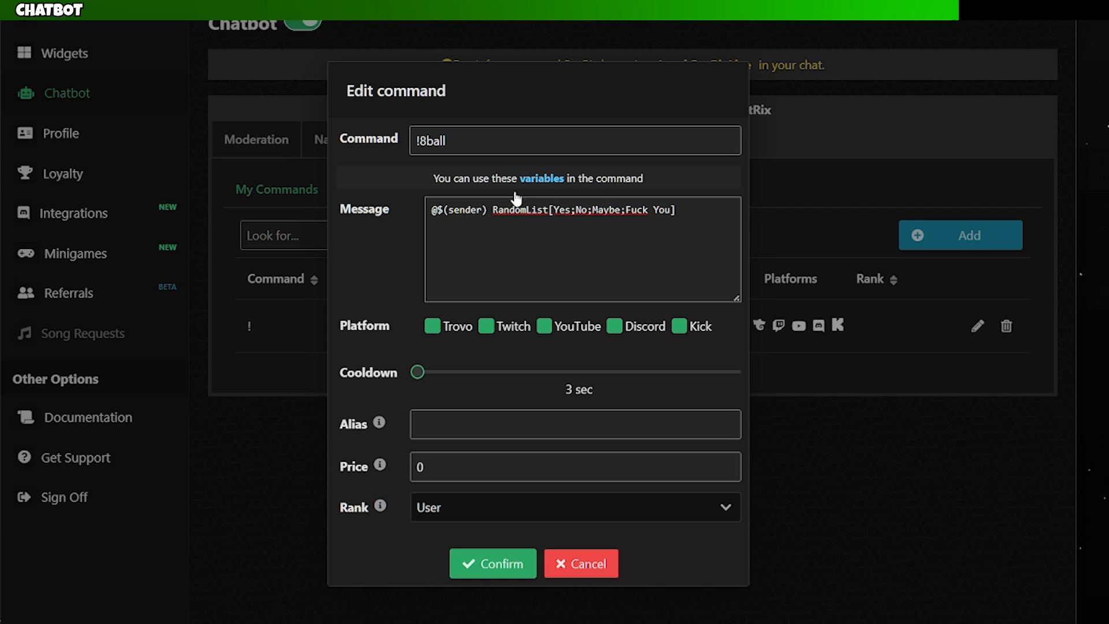
# Insert "The answer is:" between @$(sender) and the RandomList variable in the !8ball command's message.
pyautogui.click(489, 211)
pyautogui.write('The asn')
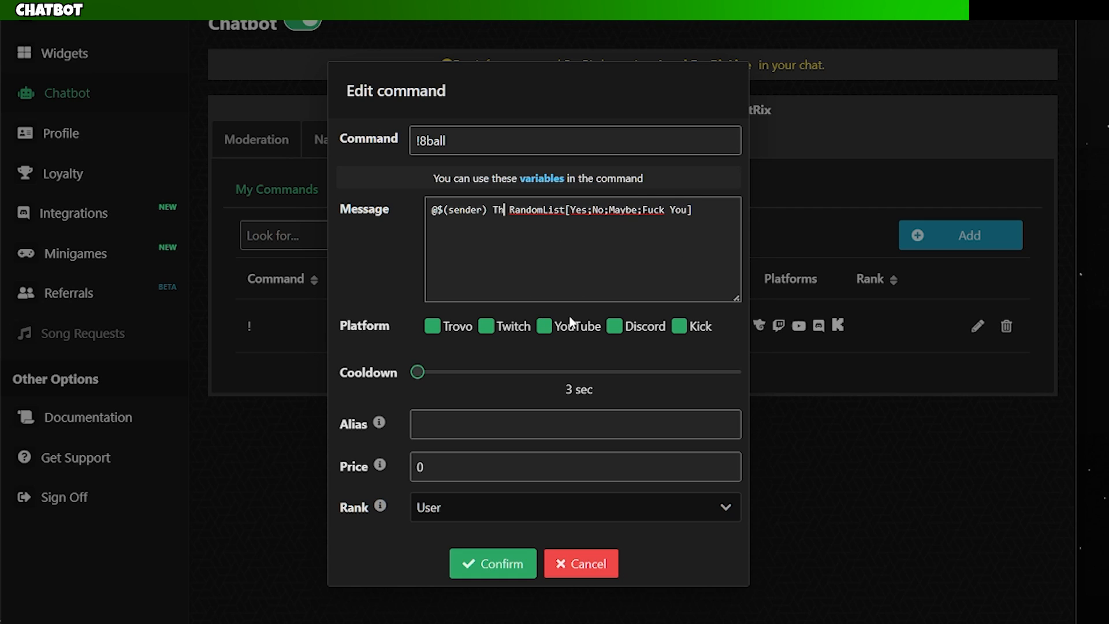
pyautogui.press('BackSpace')
pyautogui.write('swer ios')
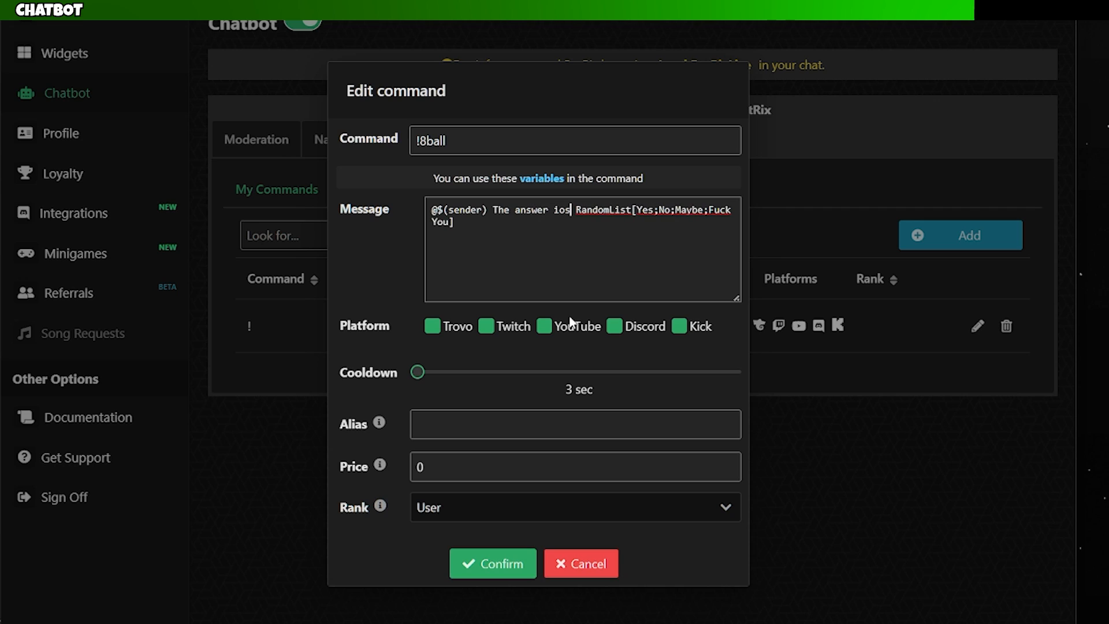
pyautogui.press('BackSpace')
pyautogui.press('BackSpace')
pyautogui.write('s:')
pyautogui.moveTo(492, 209); pyautogui.dragTo(564, 209)
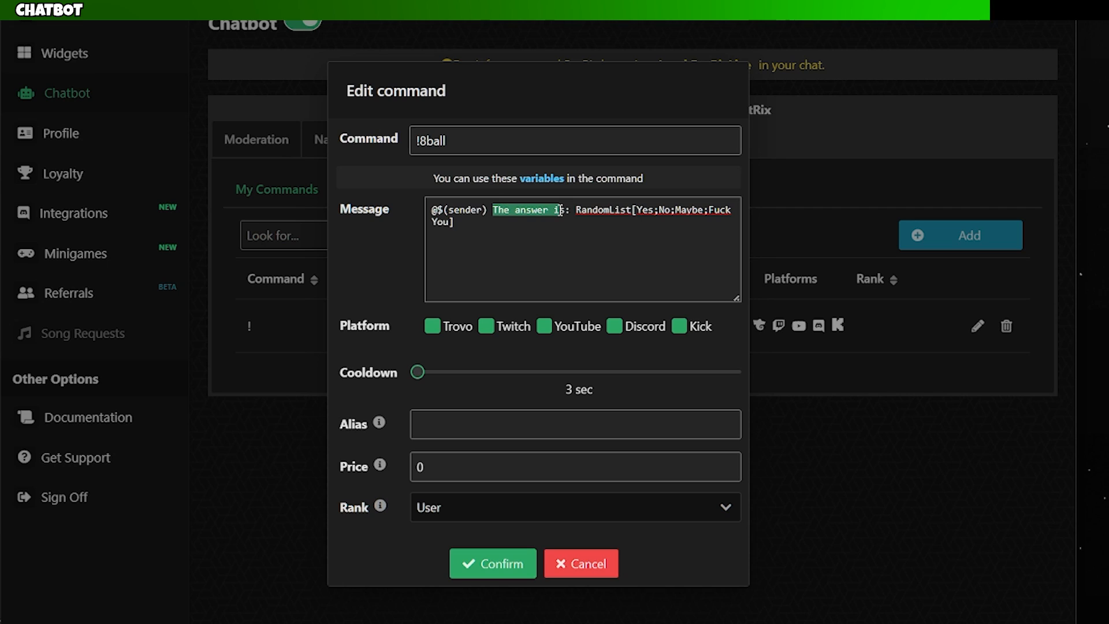
pyautogui.click(568, 224)
pyautogui.moveTo(637, 209); pyautogui.dragTo(719, 210)
pyautogui.click(696, 232)
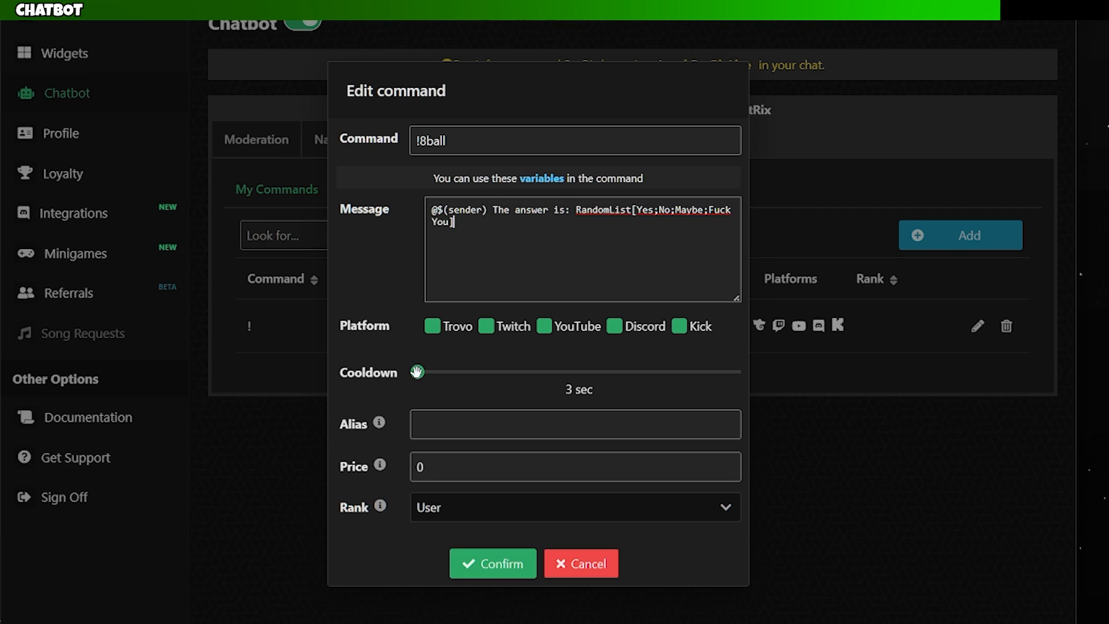
# Set the !8ball command's cooldown to 11 sec, keep its rank at User, and save the command.
pyautogui.moveTo(416, 371); pyautogui.dragTo(419, 372)
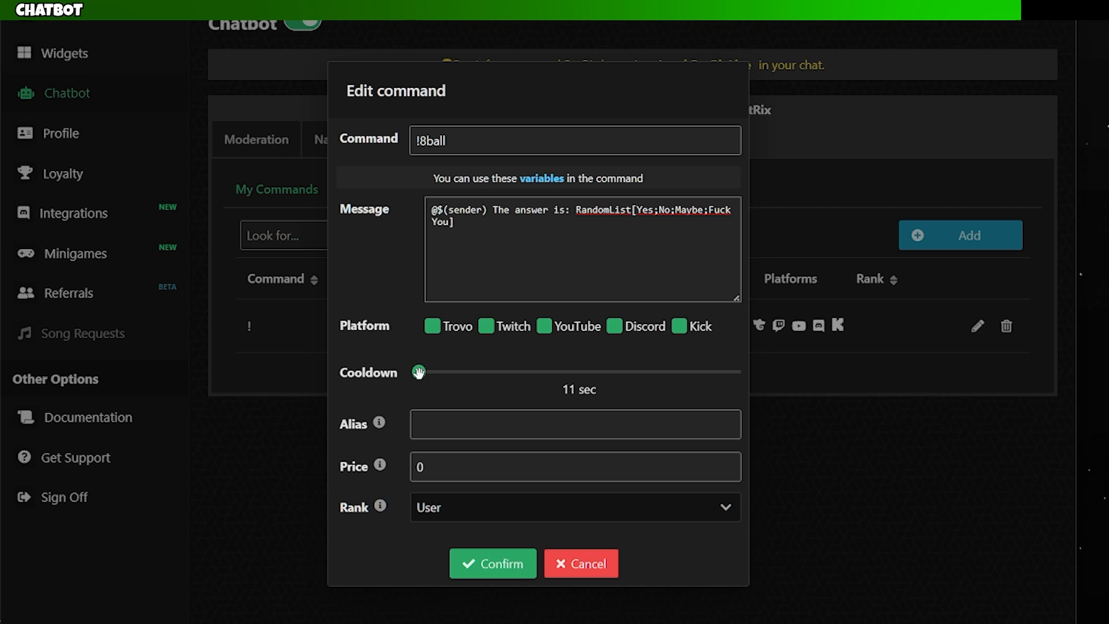
pyautogui.click(433, 465)
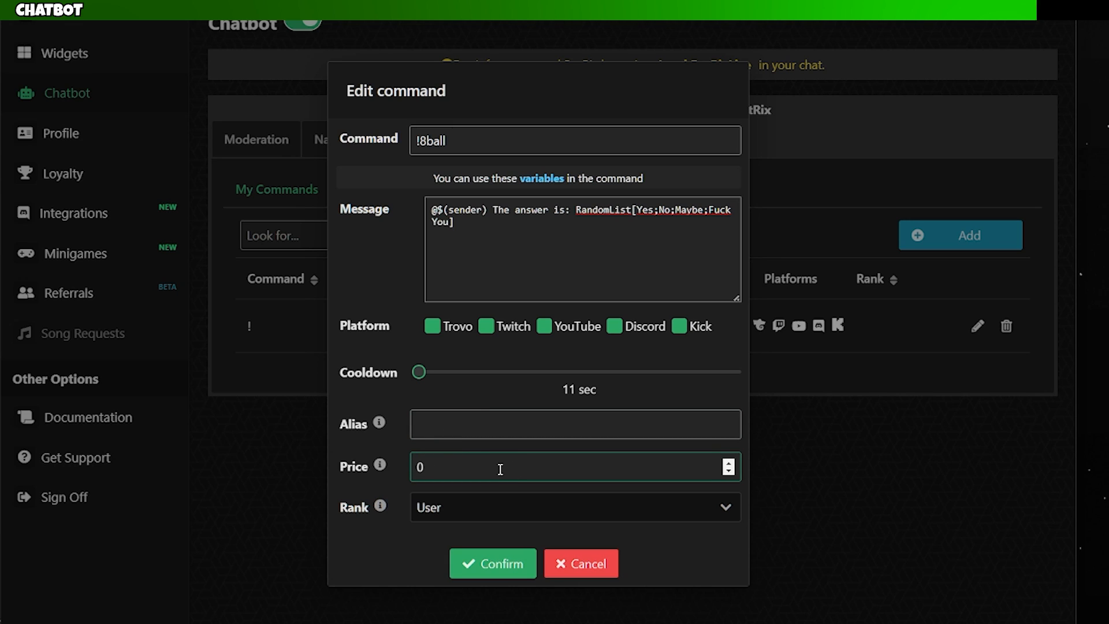
pyautogui.click(504, 506)
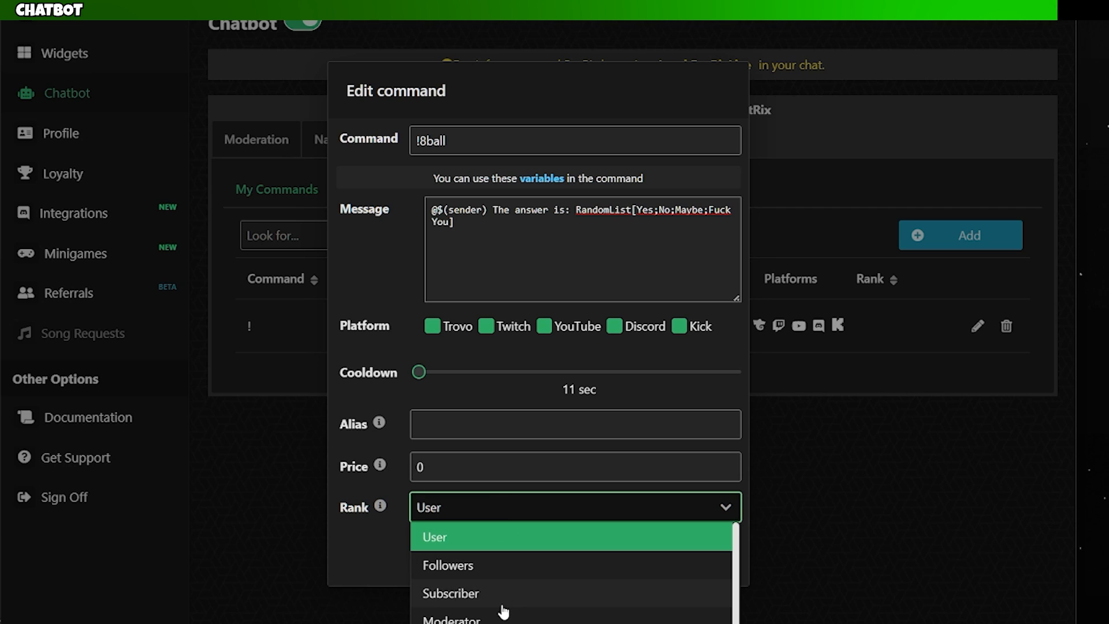
pyautogui.click(505, 514)
pyautogui.click(504, 559)
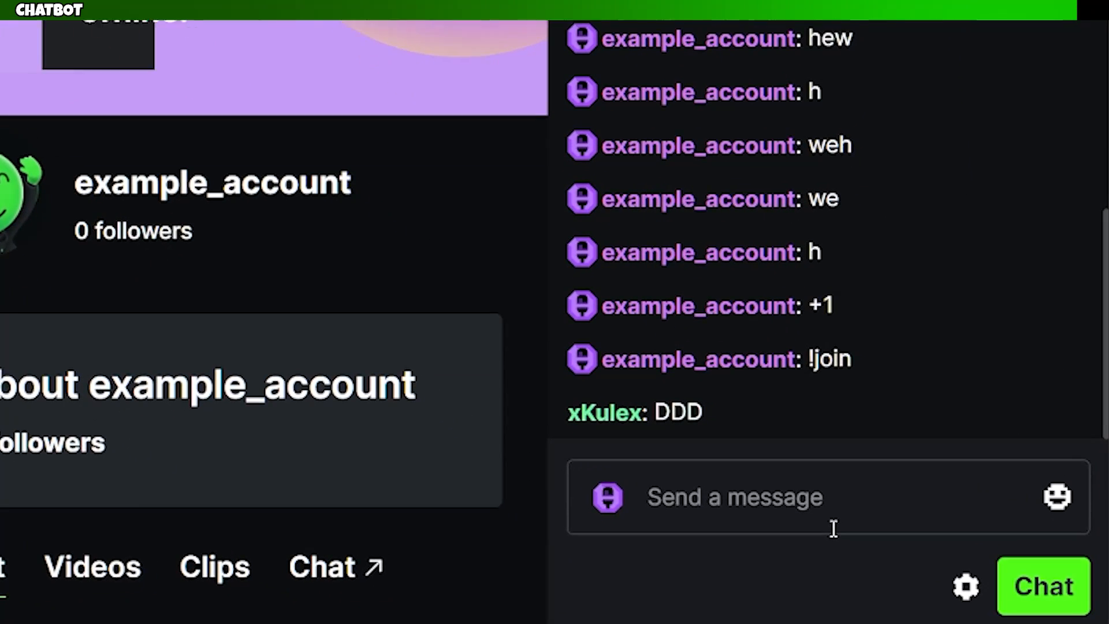
# Switch to the Kick channel page and send !8ball in chat to test the command.
pyautogui.write('!')
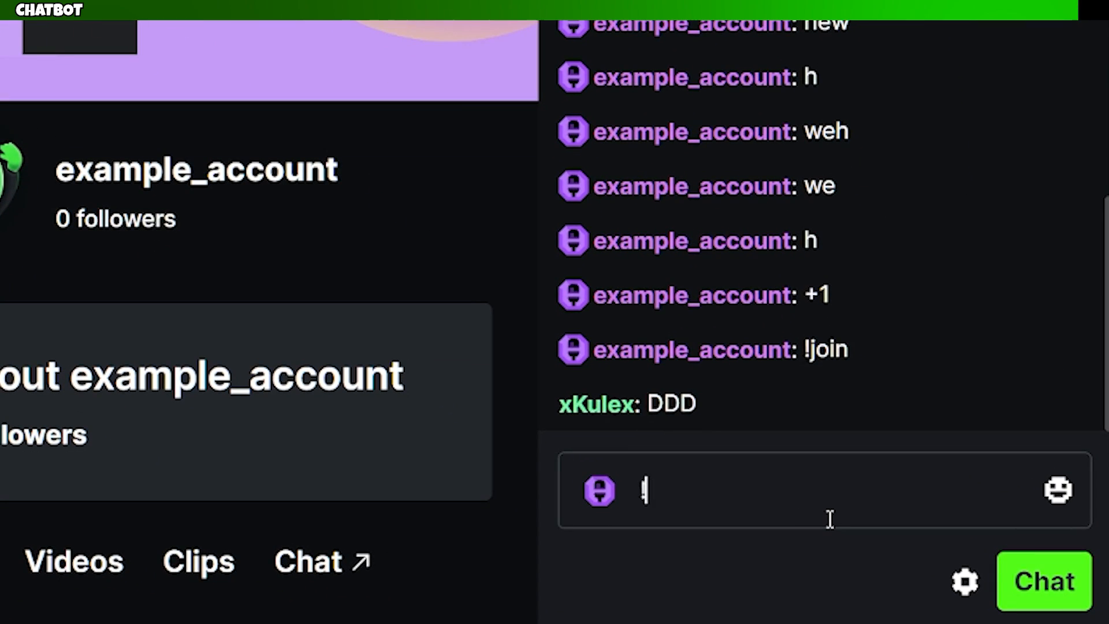
pyautogui.write('8ball')
pyautogui.press('Return')
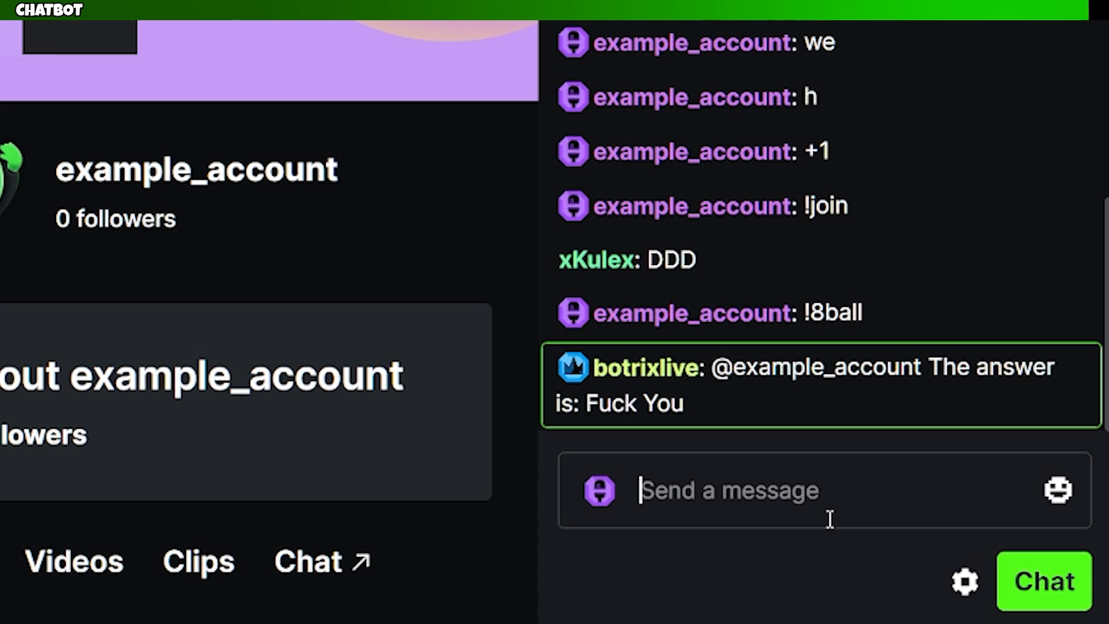
# Open BotRix's Loyalty system and examine the points viewers earn every 5 minutes in its advanced configuration.
pyautogui.moveTo(913, 403)
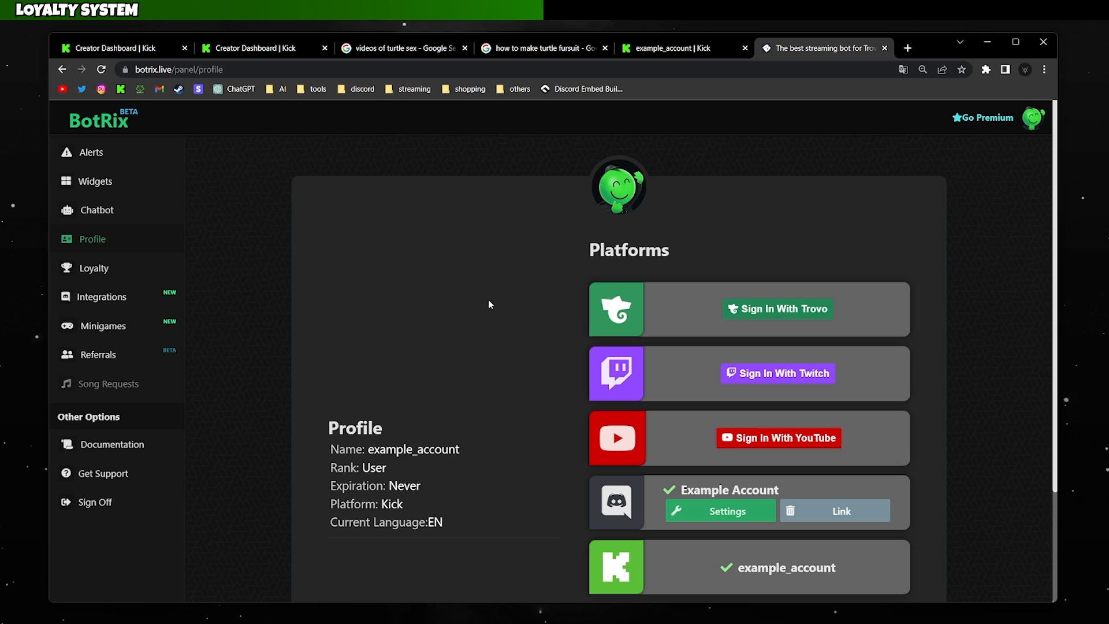
pyautogui.click(141, 271)
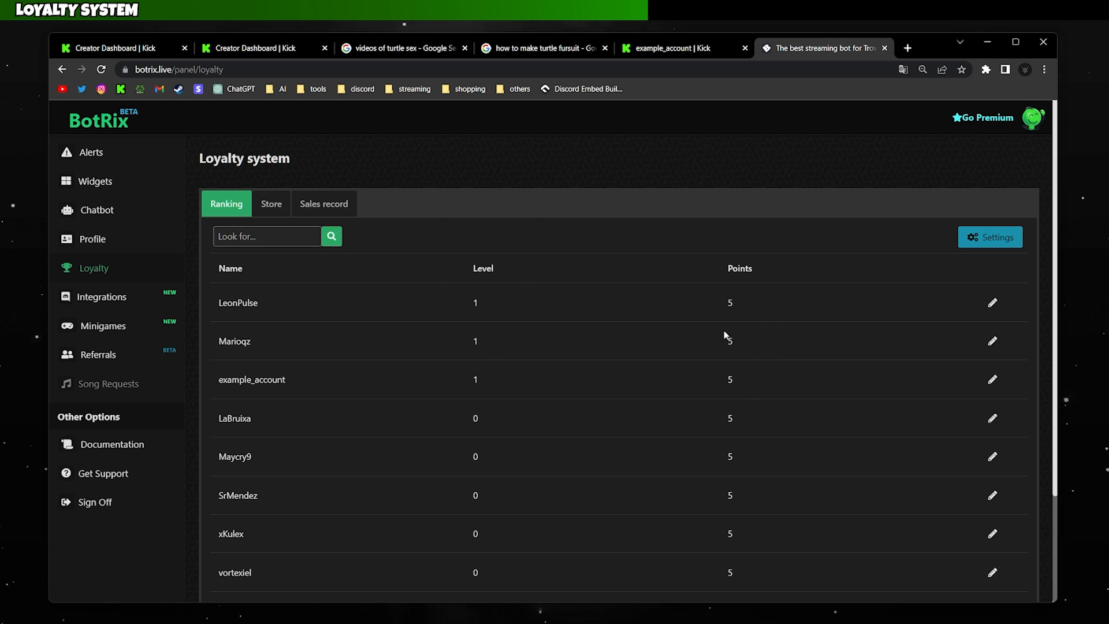
pyautogui.click(997, 238)
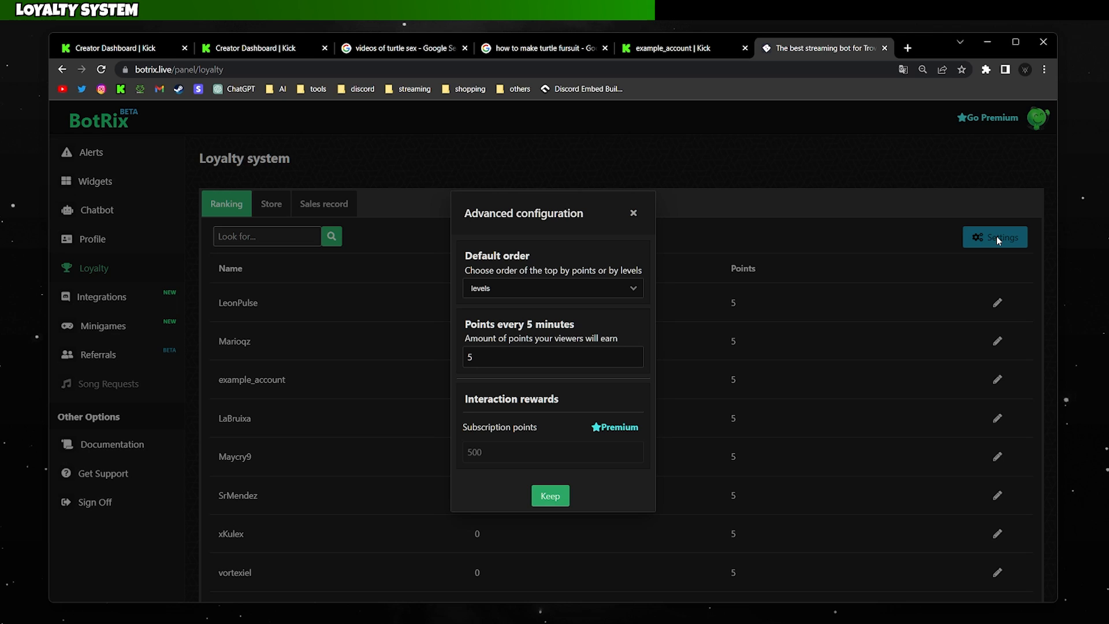
pyautogui.click(501, 361)
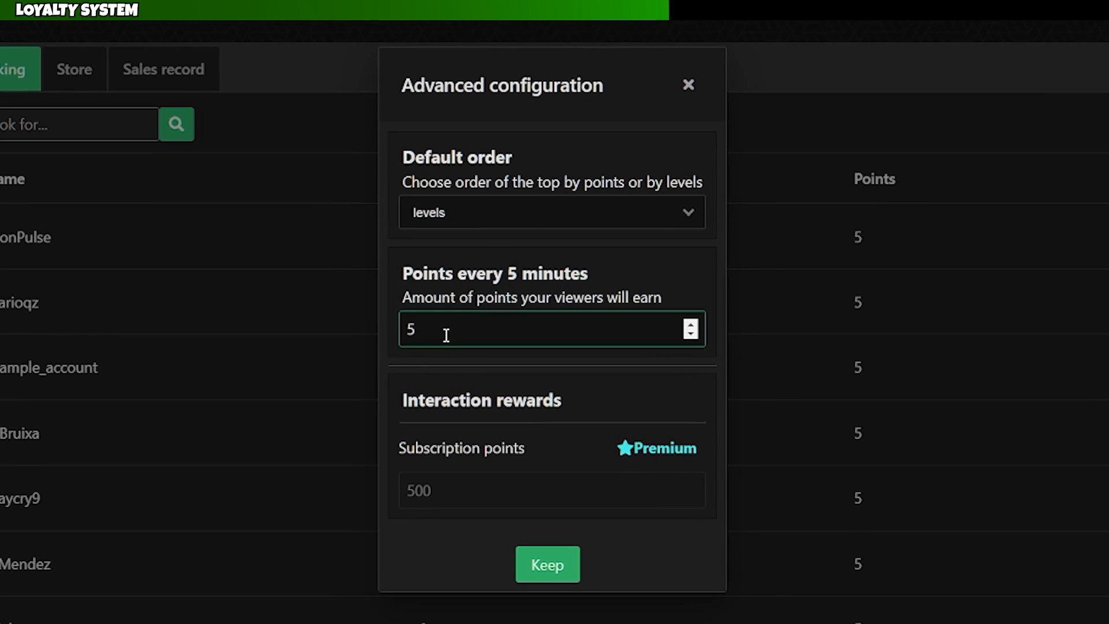
pyautogui.click(427, 259)
pyautogui.click(456, 322)
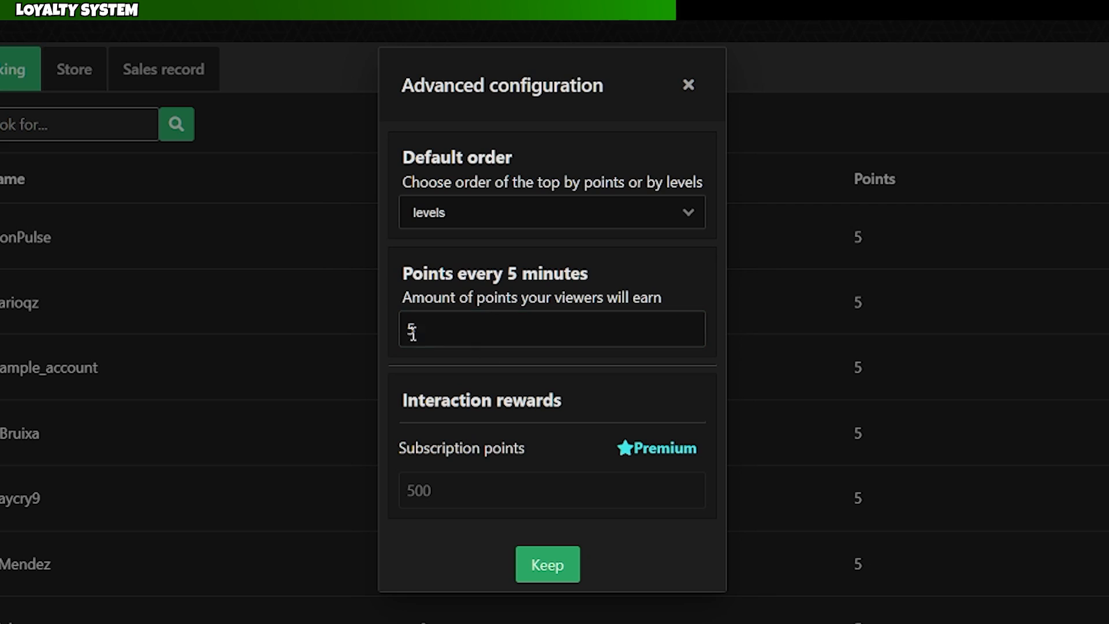
pyautogui.click(473, 332)
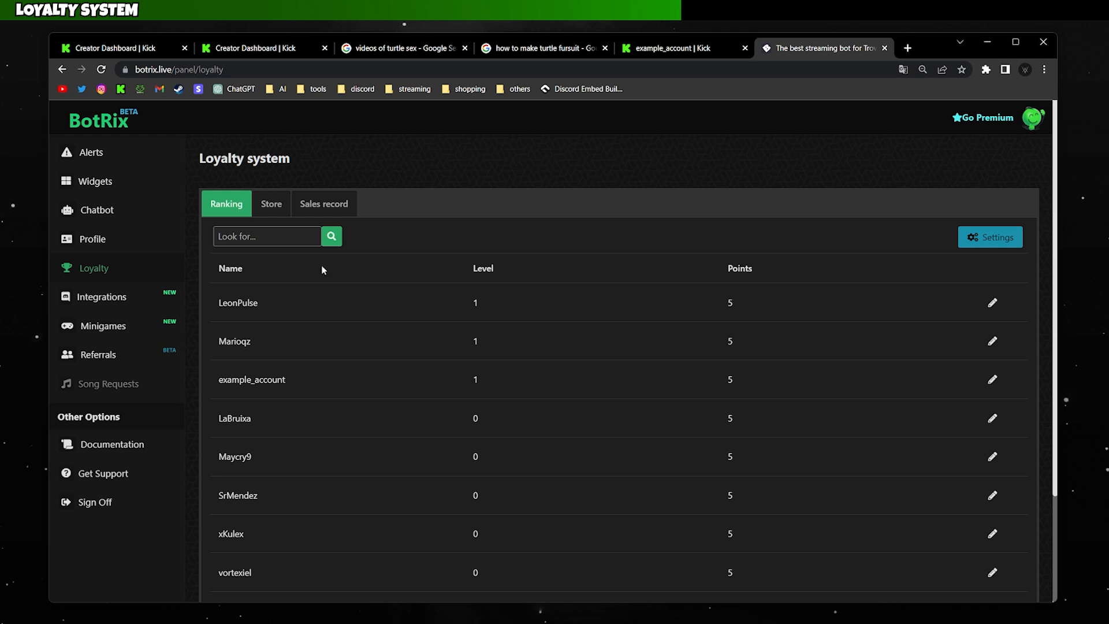
# Copy the widget URL of the loyalty store and switch to OBS.
pyautogui.click(74, 69)
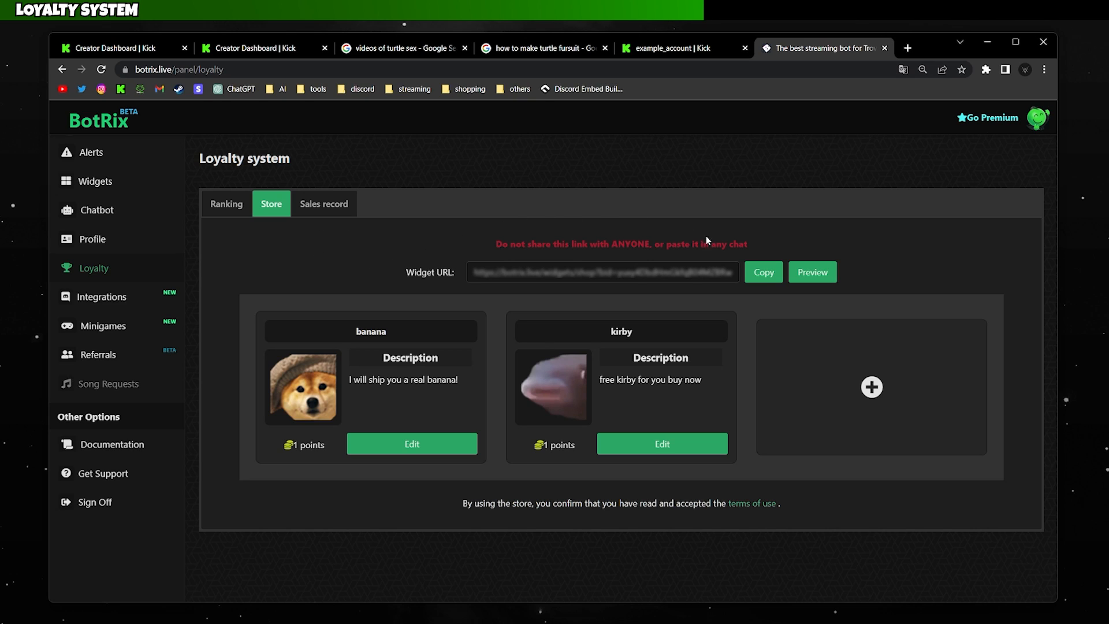
pyautogui.click(777, 279)
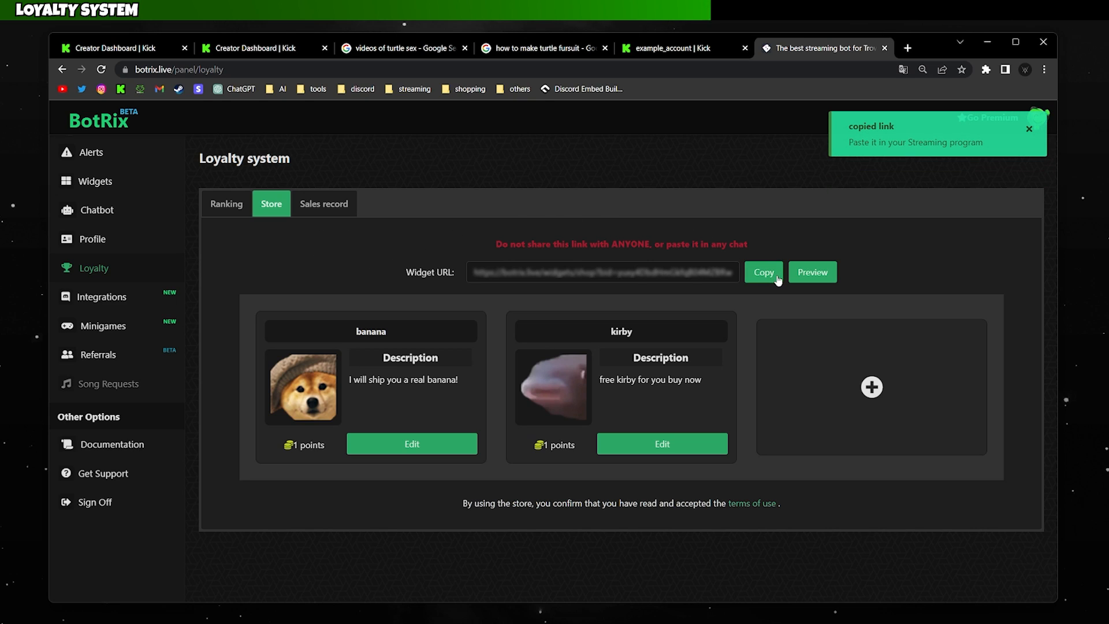
pyautogui.click(774, 589)
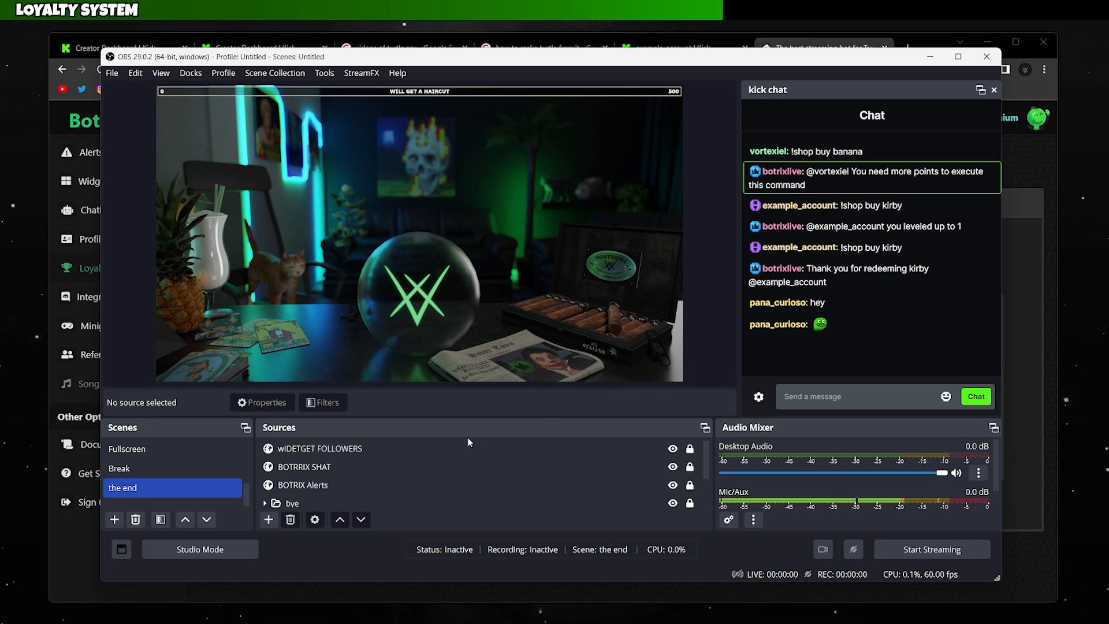
# Add a new Browser source named "botrix store" to the "the end" scene.
pyautogui.click(269, 519)
pyautogui.click(339, 197)
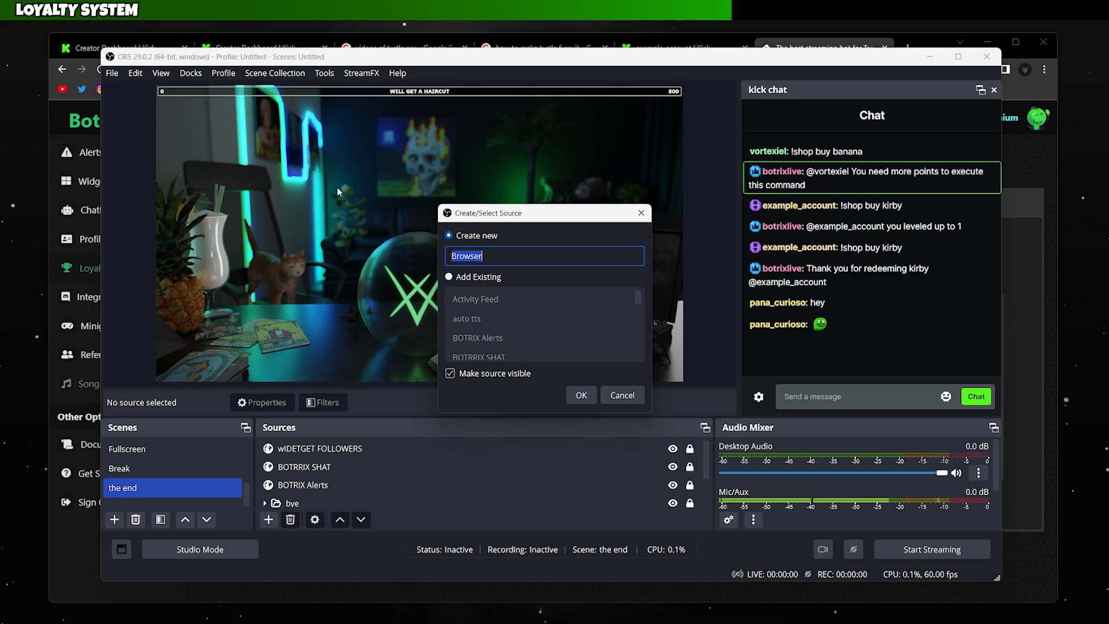
pyautogui.write('botrix sto')
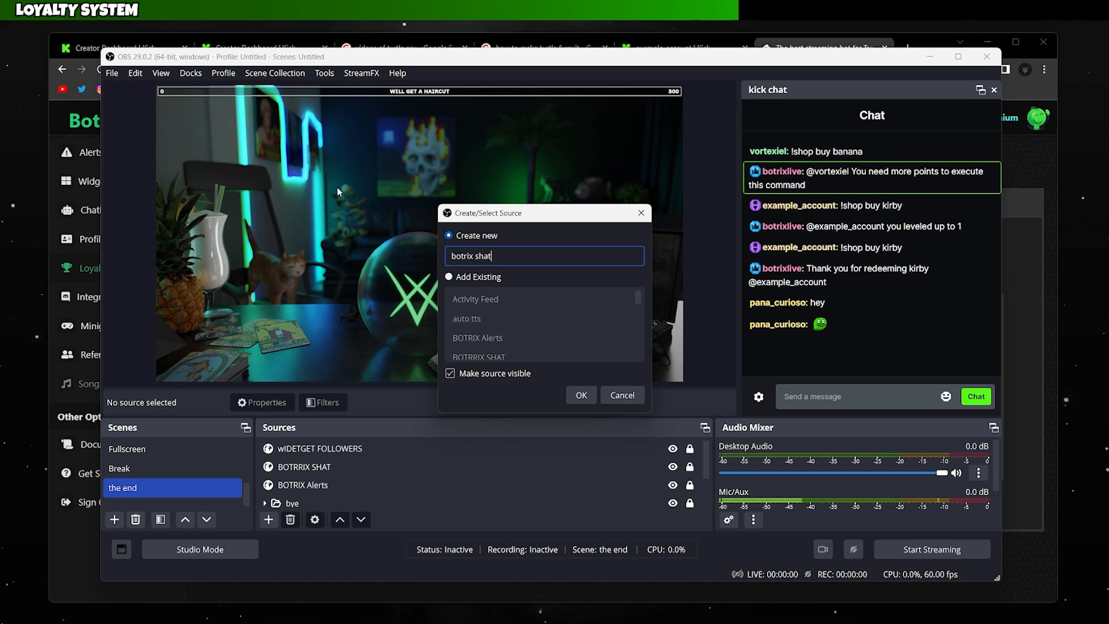
pyautogui.write('re')
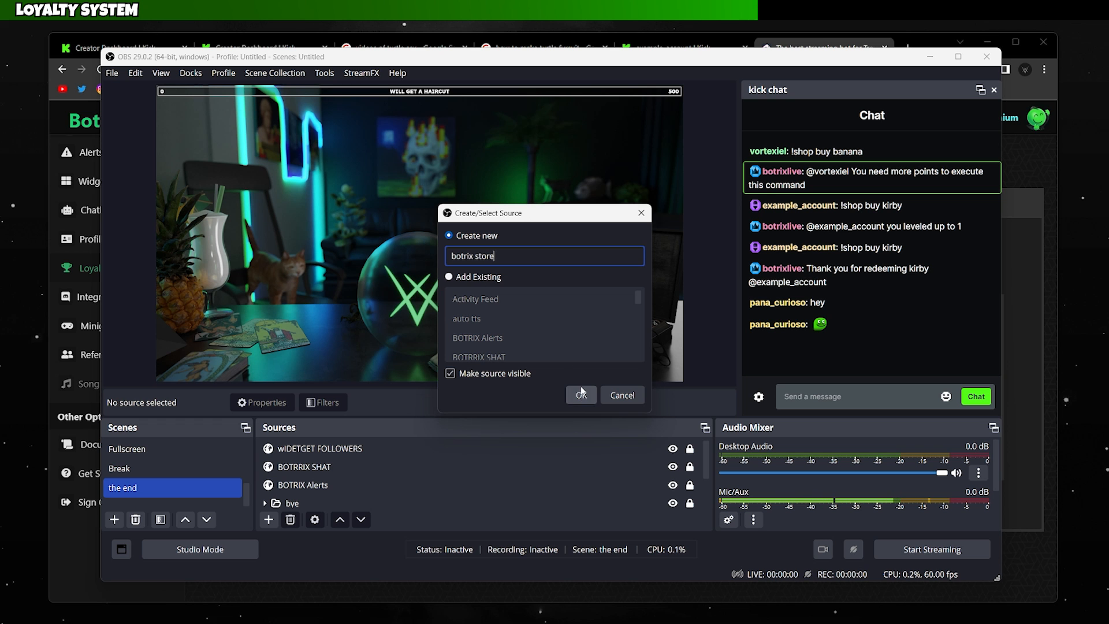
pyautogui.click(611, 520)
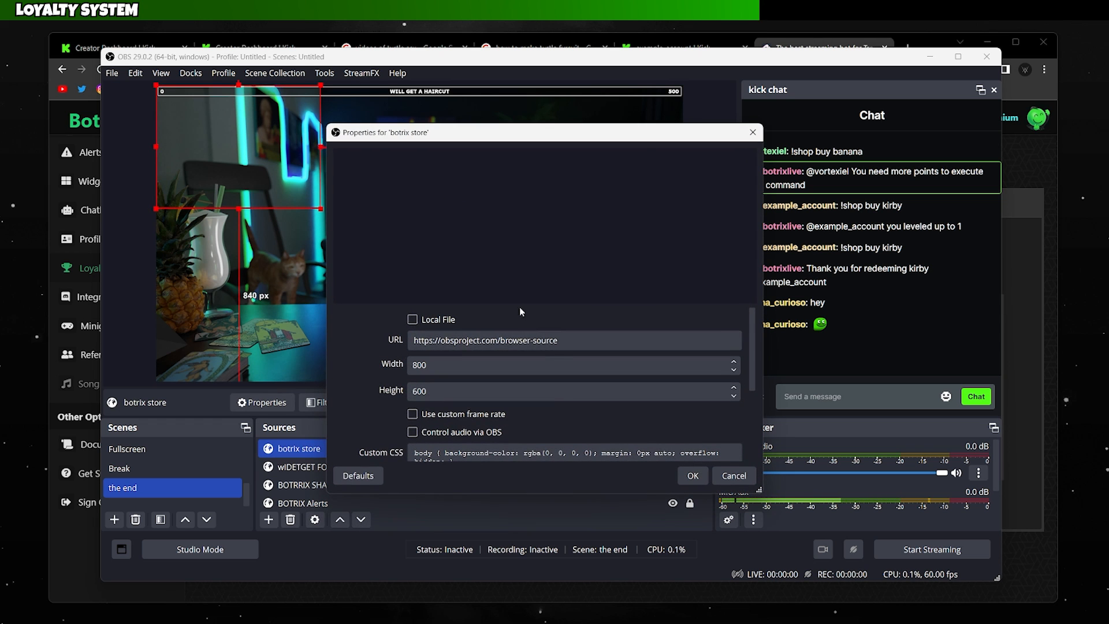
# Paste the private store widget URL into the botrix store source and move it about 144 px below the canvas top and 90 px from its right edge.
pyautogui.doubleClick(509, 340)
pyautogui.hotkey('ctrl', 'a')
pyautogui.hotkey('ctrl', 'v')
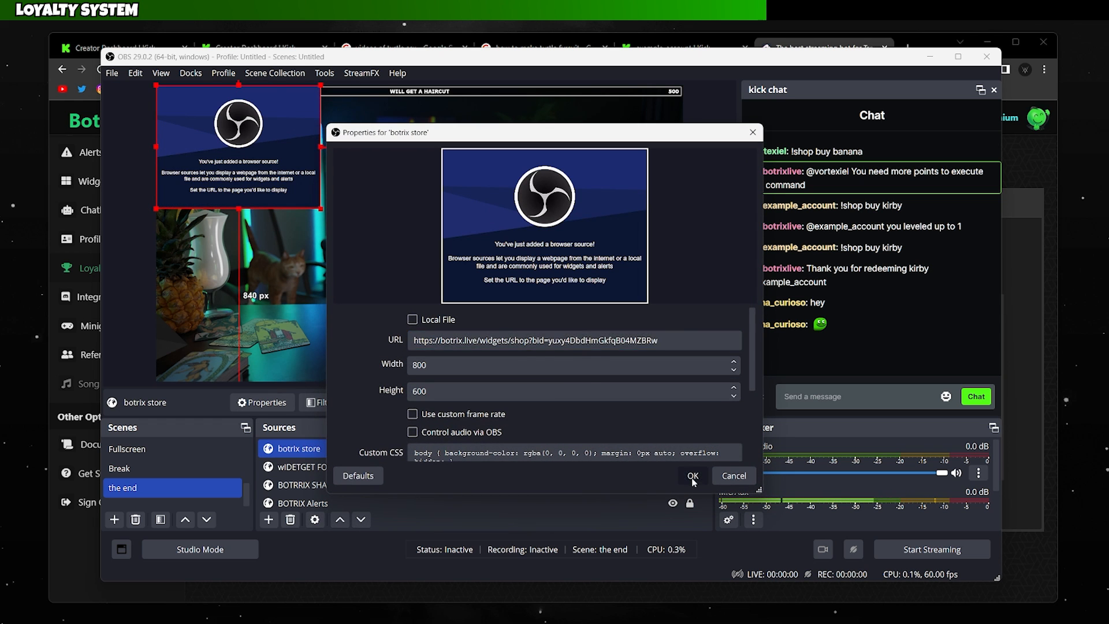
pyautogui.click(692, 475)
pyautogui.moveTo(236, 162); pyautogui.dragTo(581, 191)
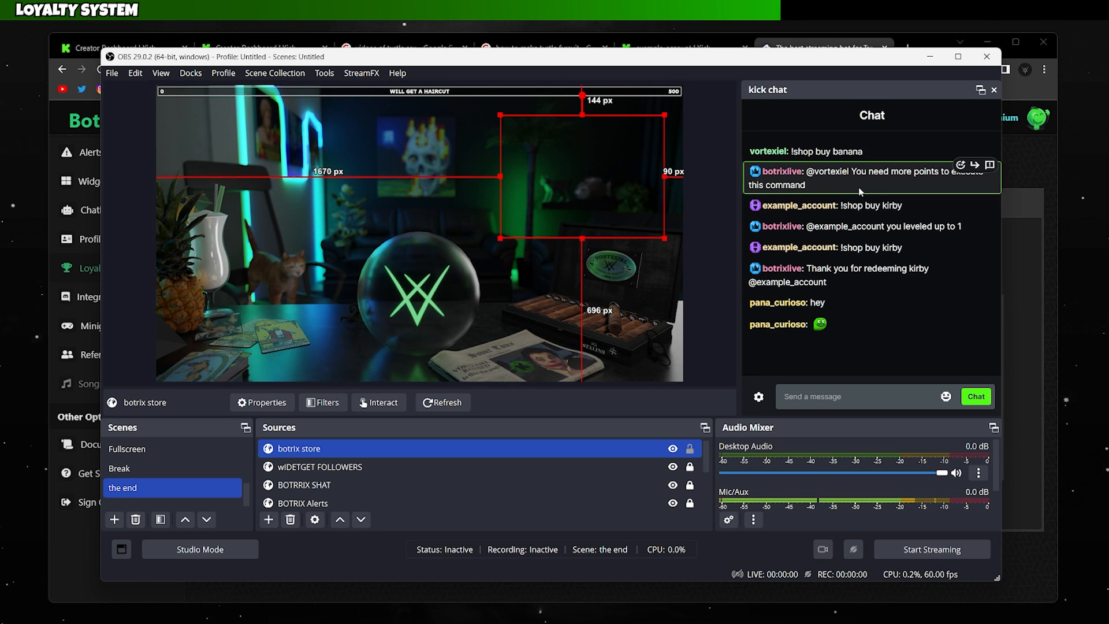
# Switch back to BotRix and add a store article named fish with the command !shop buy fish and a price of 1.
pyautogui.click(1045, 176)
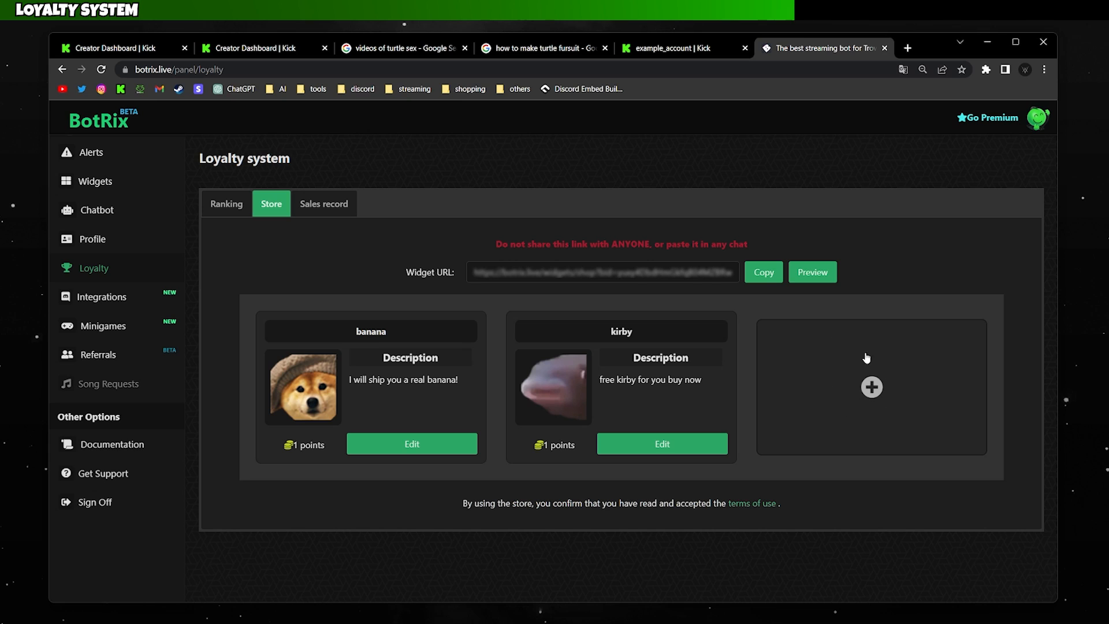
pyautogui.click(873, 390)
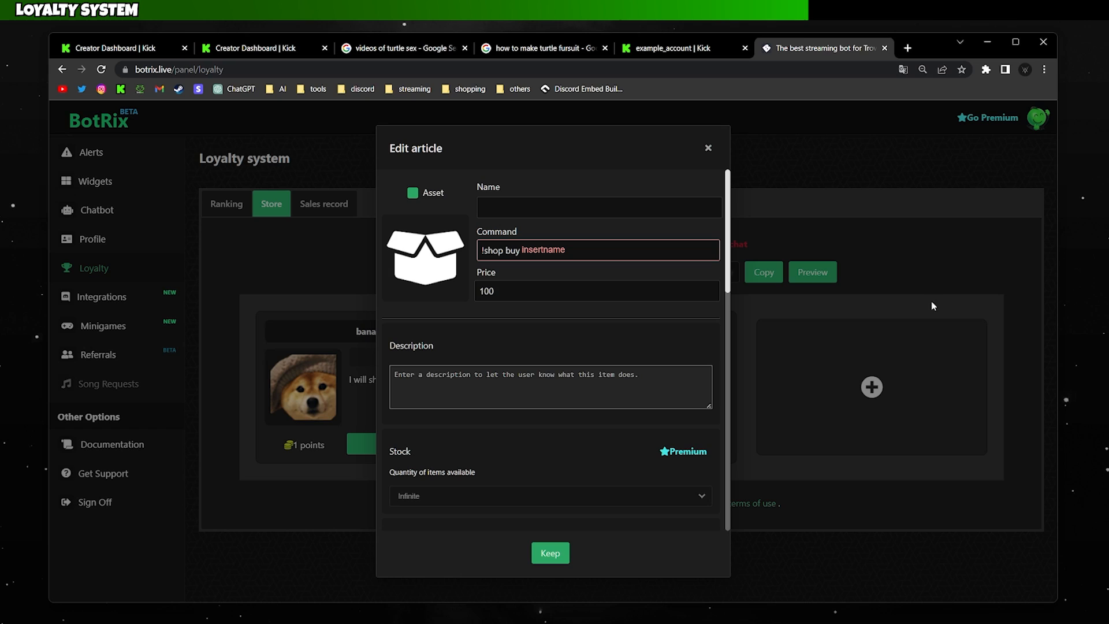
pyautogui.click(505, 209)
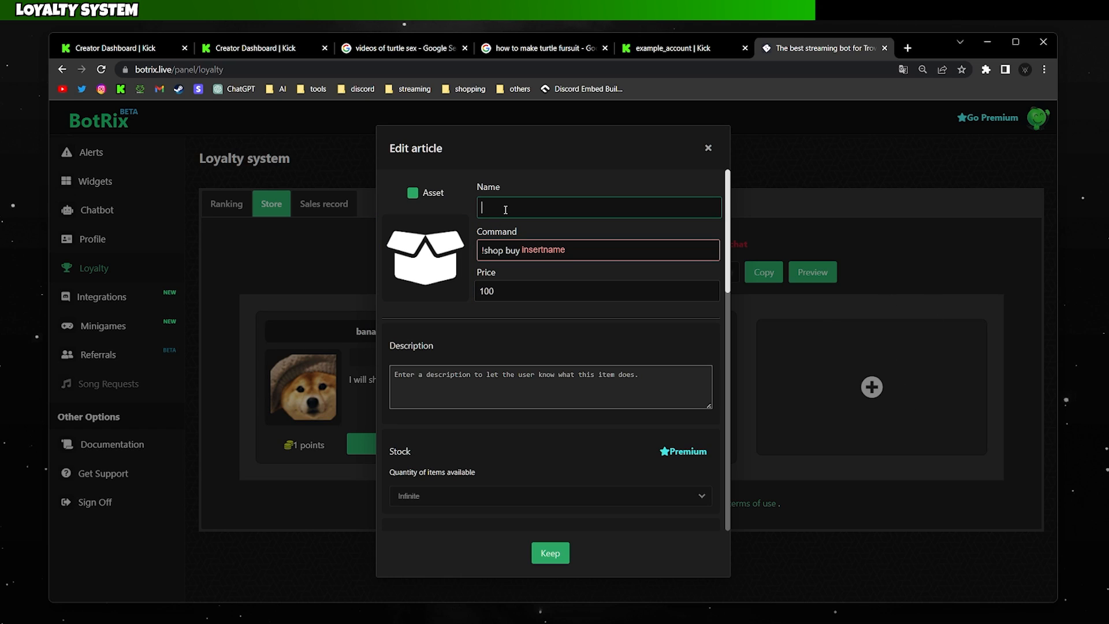
pyautogui.write('fish')
pyautogui.press('Tab')
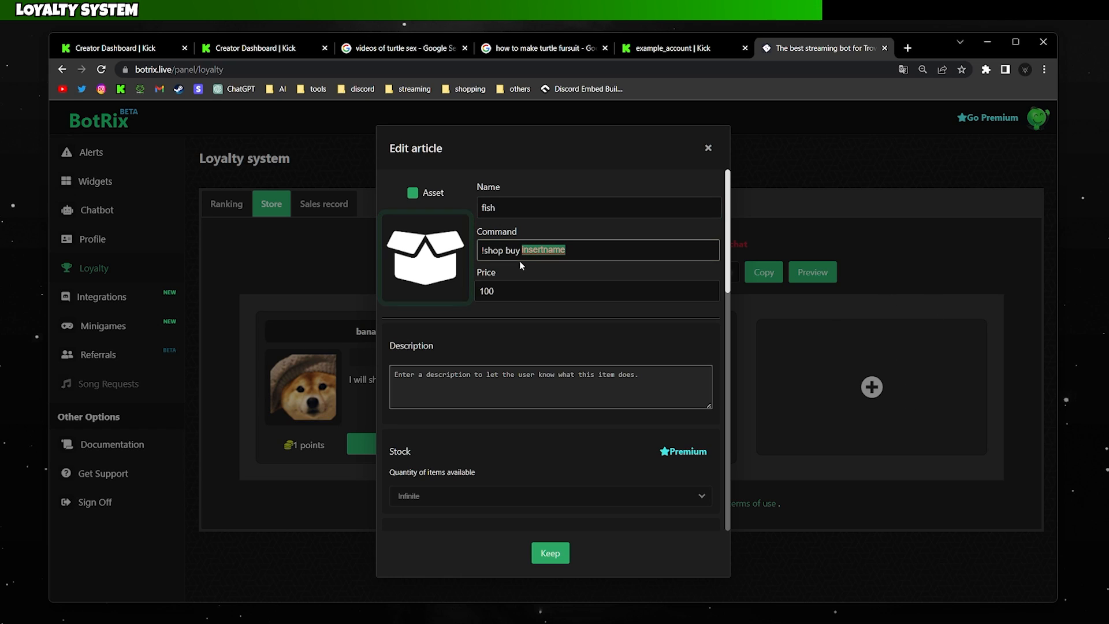
pyautogui.write('fish')
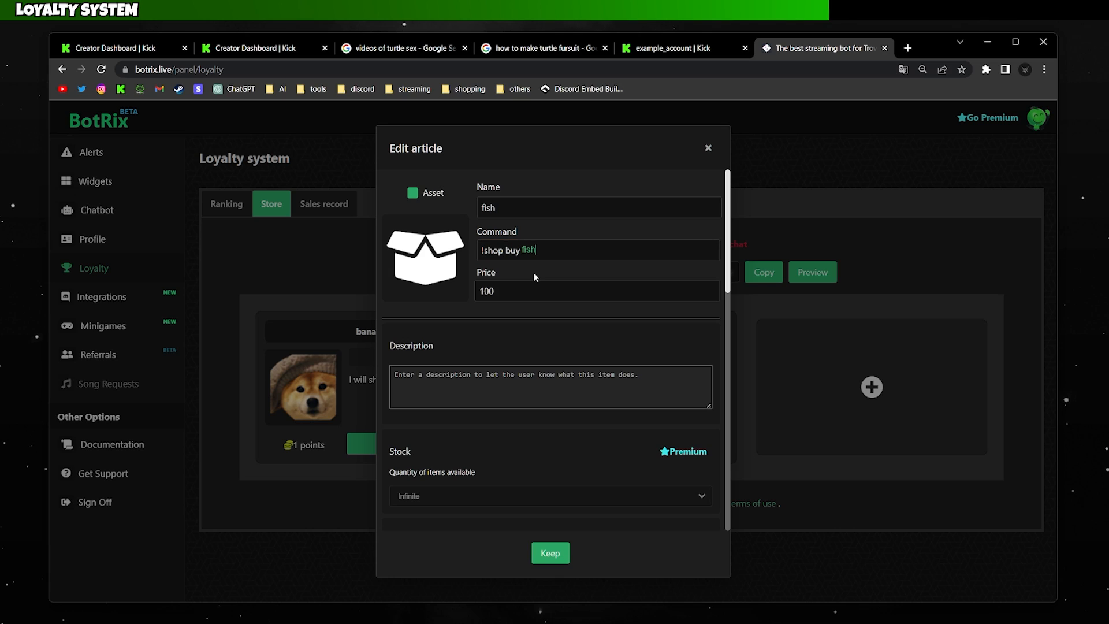
pyautogui.press('Tab')
pyautogui.doubleClick(523, 288)
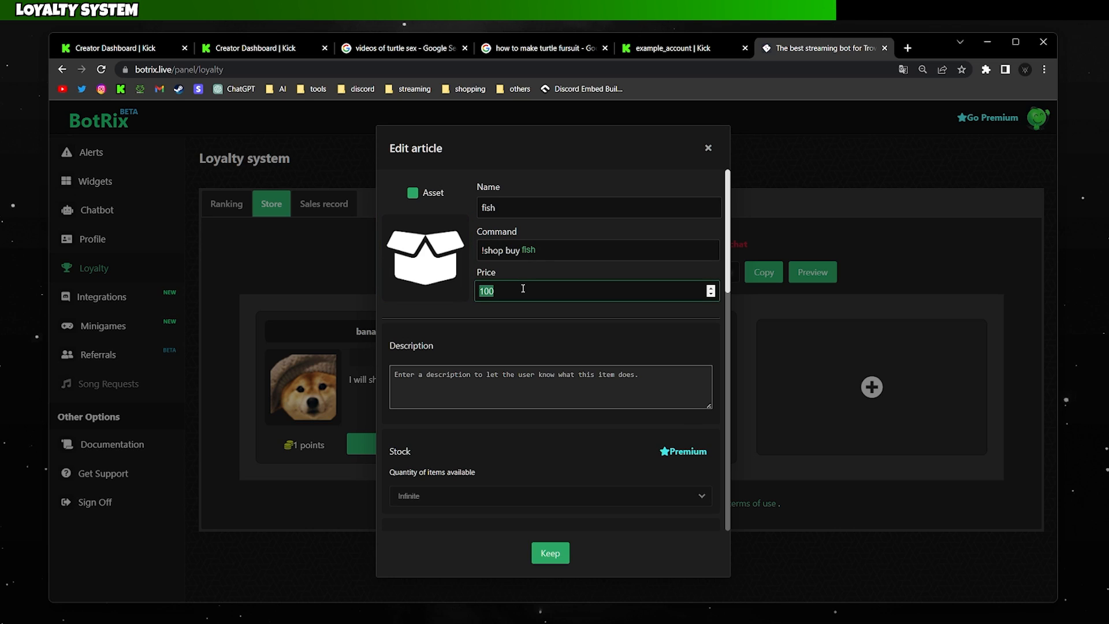
pyautogui.write('1')
# Upload a fish picture for the article and enter the description "stinky fish why would you buy his what is wrong with you".
pyautogui.click(443, 268)
pyautogui.doubleClick(458, 361)
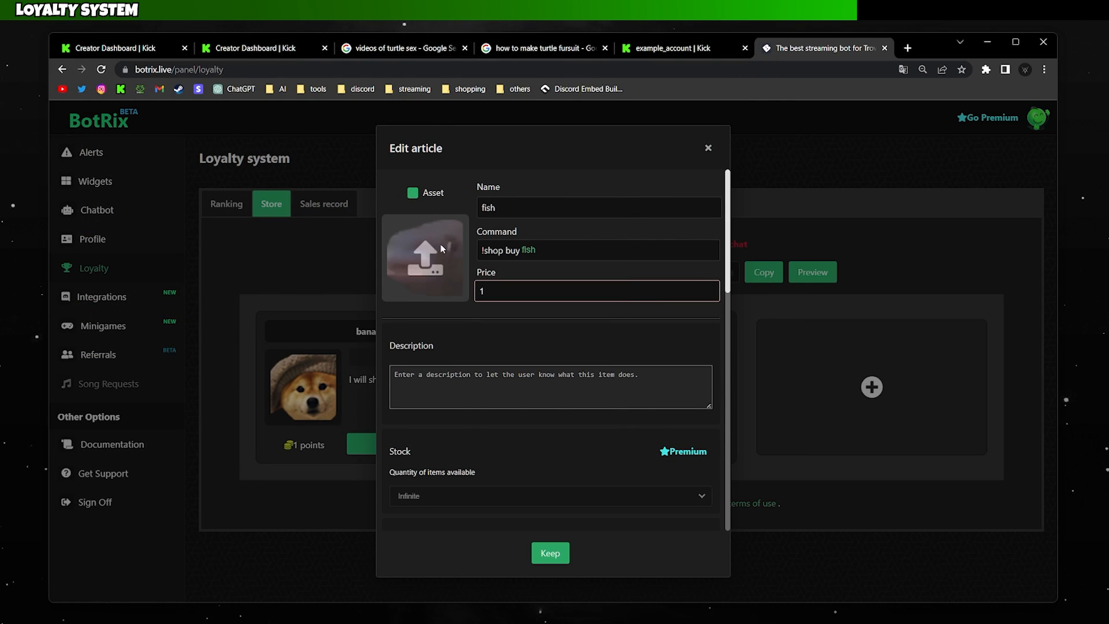
pyautogui.click(542, 379)
pyautogui.write('stinky fish w')
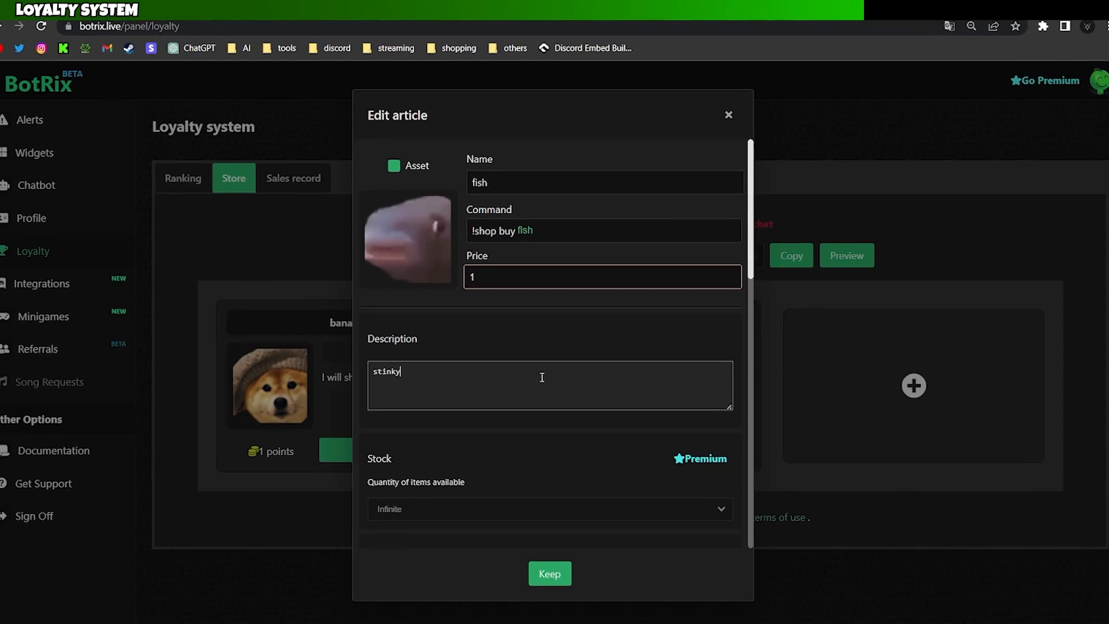
pyautogui.write('hy would you buy his')
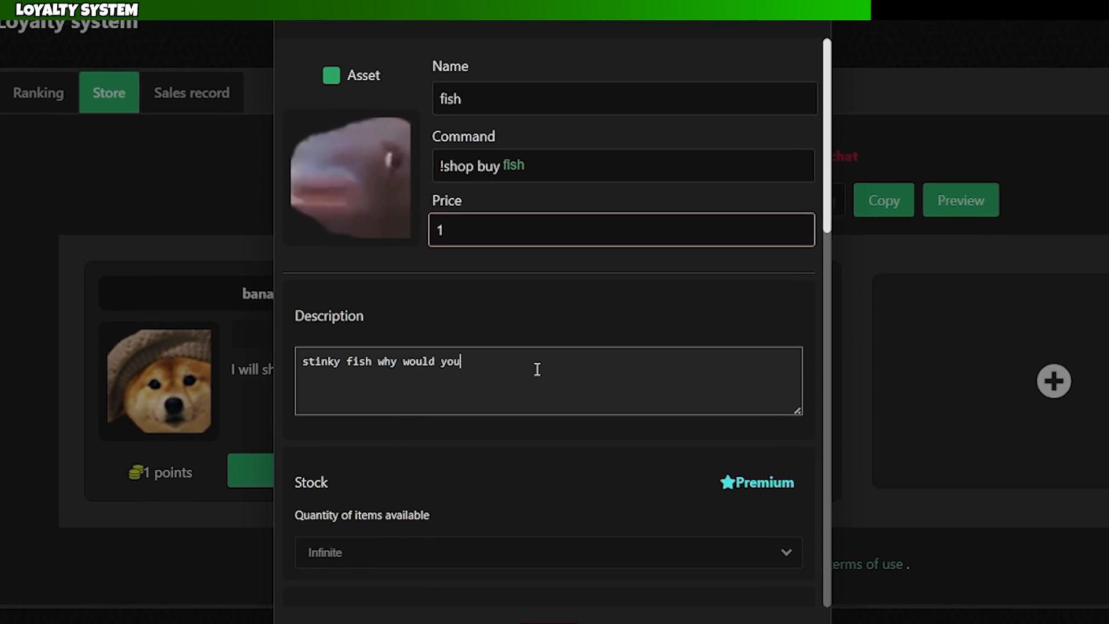
pyautogui.write(' what is wrong')
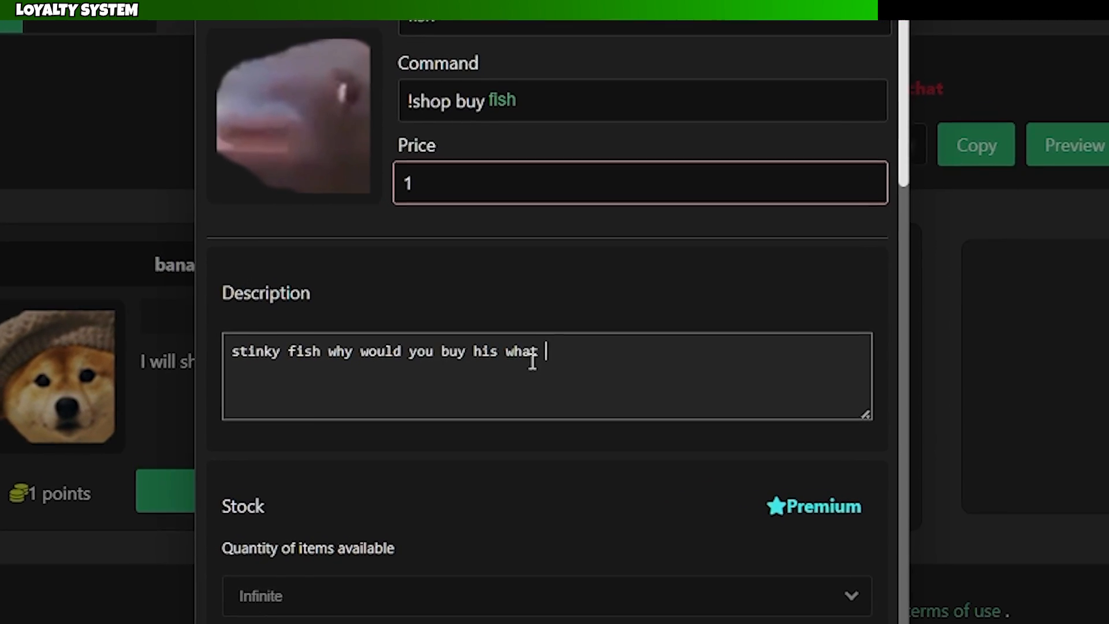
pyautogui.write(' with you')
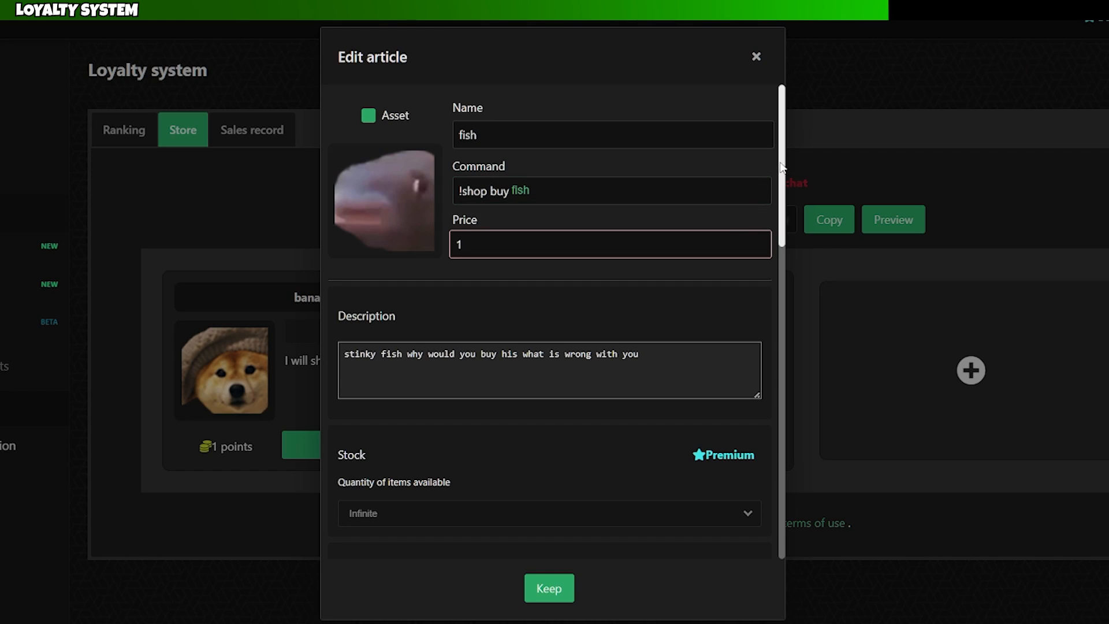
# Add a Picture action to the fish article using the open-mouthed fish GIF from a gallery search for "fish", and save the article.
pyautogui.moveTo(780, 168); pyautogui.dragTo(769, 386)
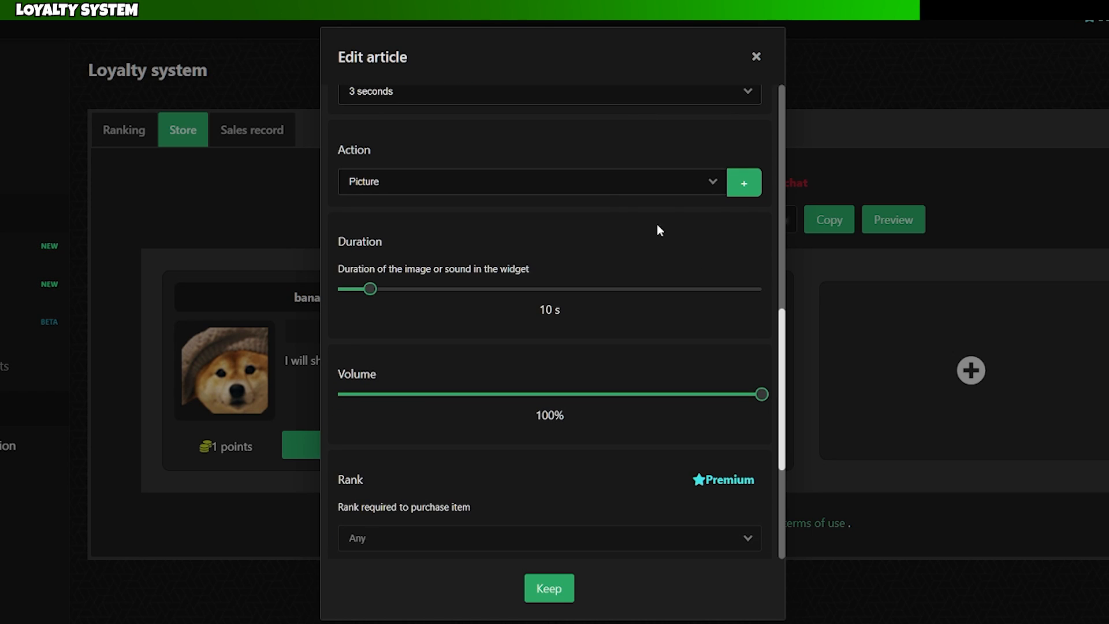
pyautogui.click(744, 183)
pyautogui.moveTo(780, 317); pyautogui.dragTo(774, 455)
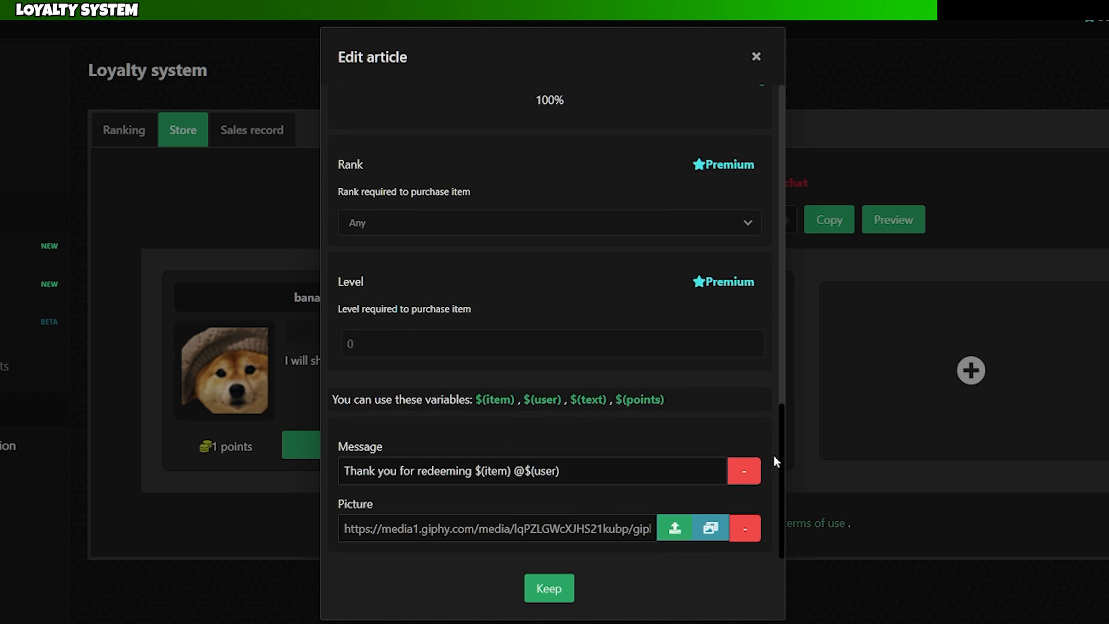
pyautogui.click(708, 540)
pyautogui.click(484, 169)
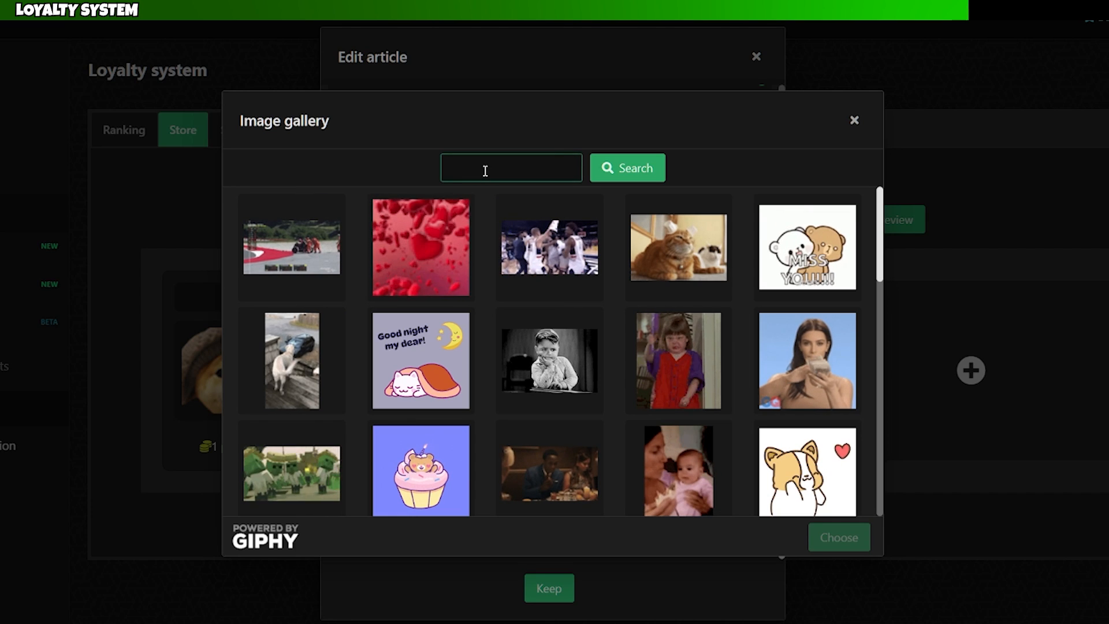
pyautogui.write('fish')
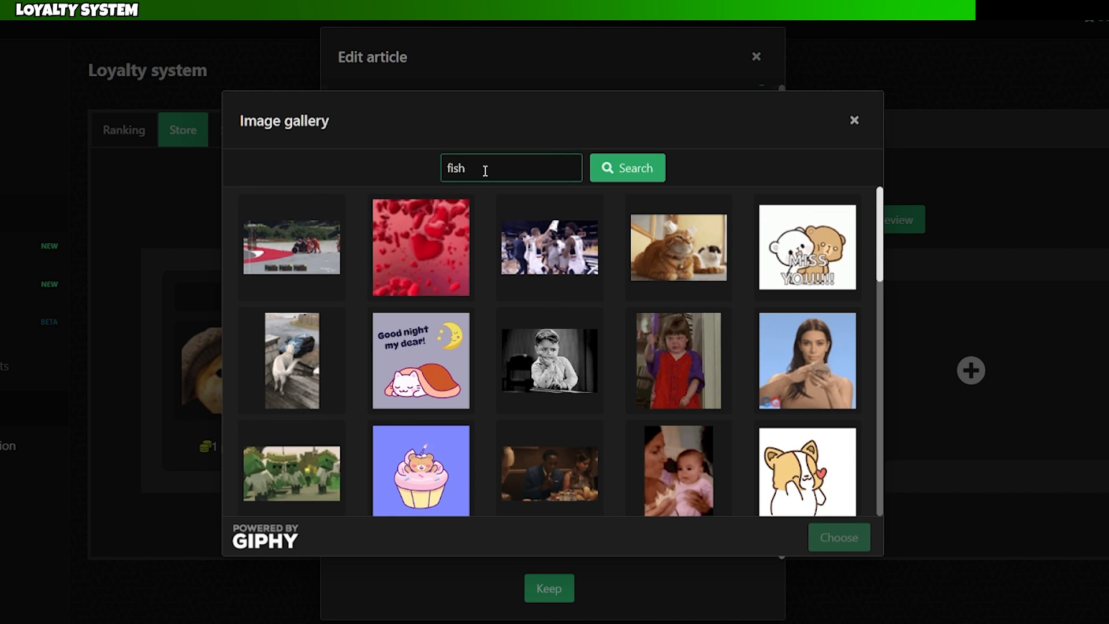
pyautogui.click(613, 168)
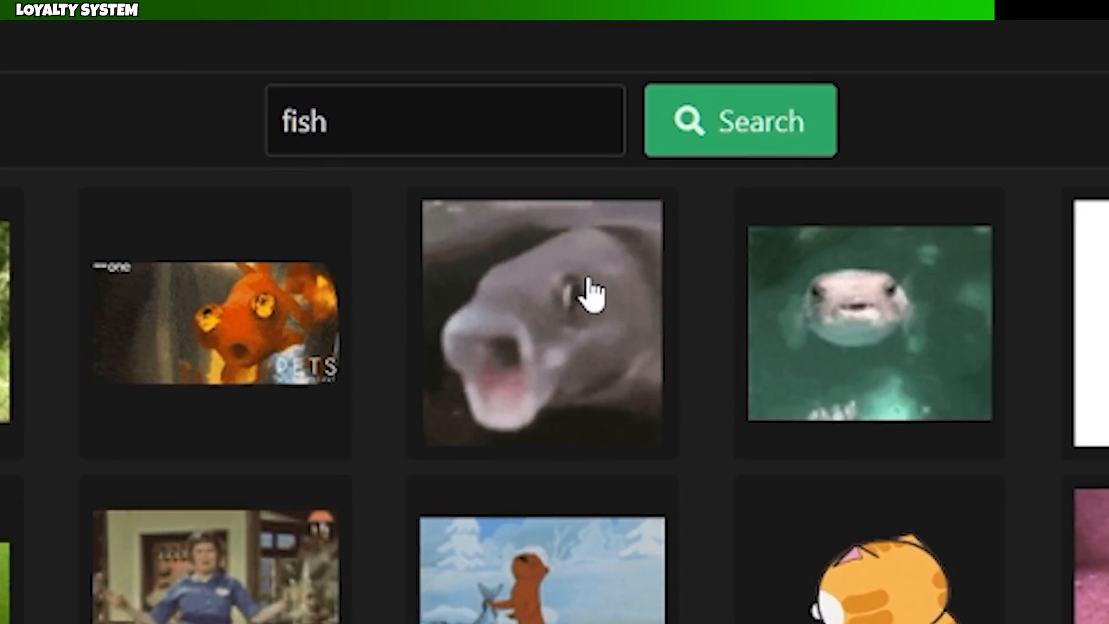
pyautogui.click(581, 246)
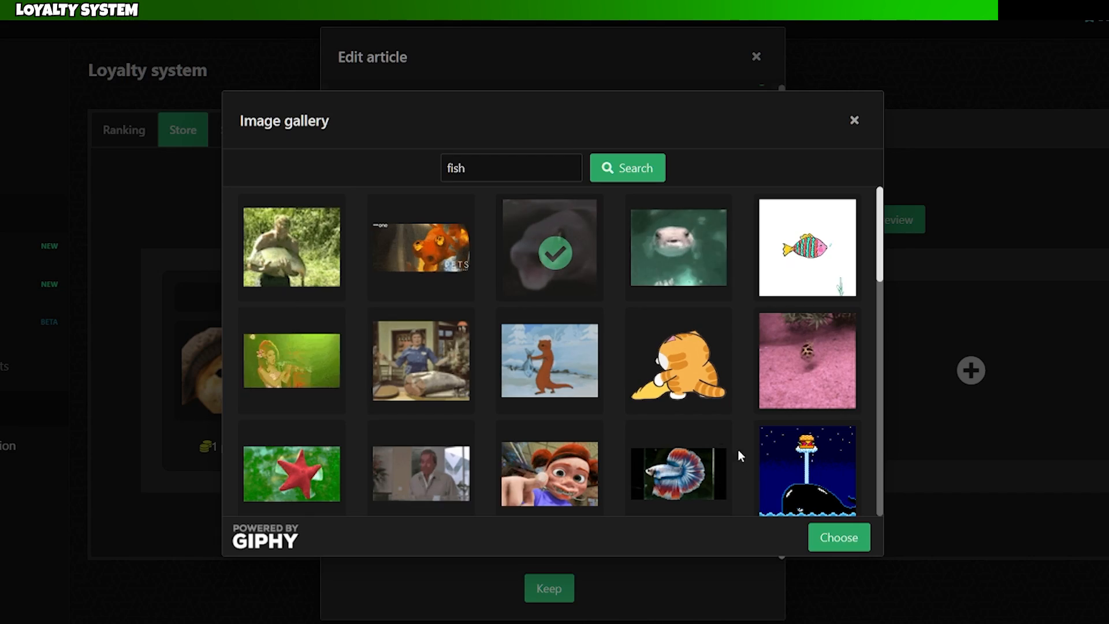
pyautogui.click(832, 538)
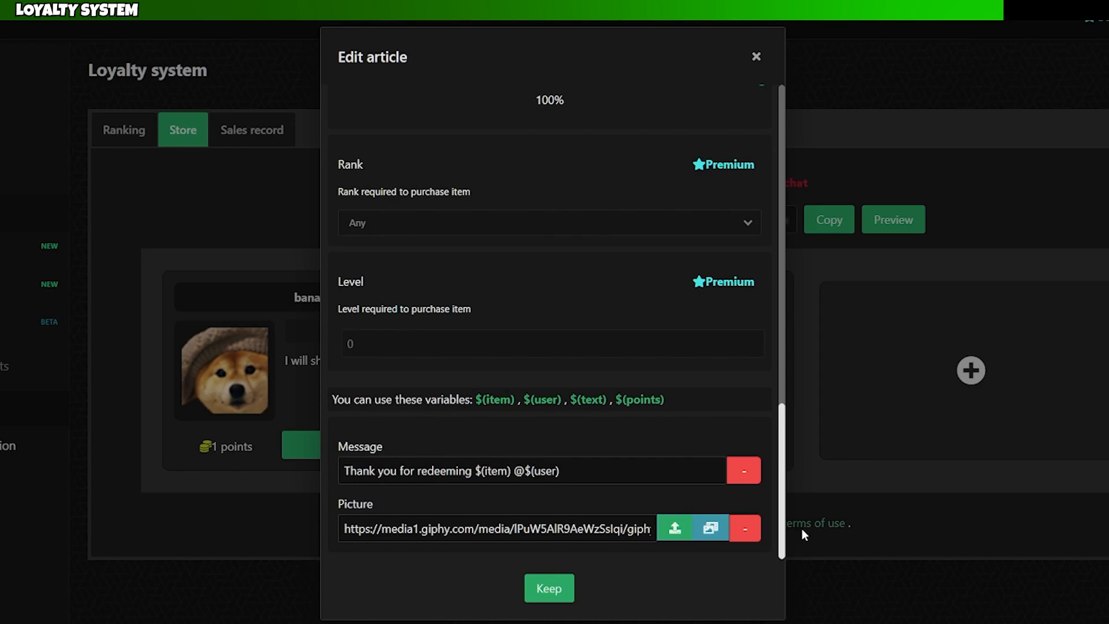
pyautogui.click(564, 588)
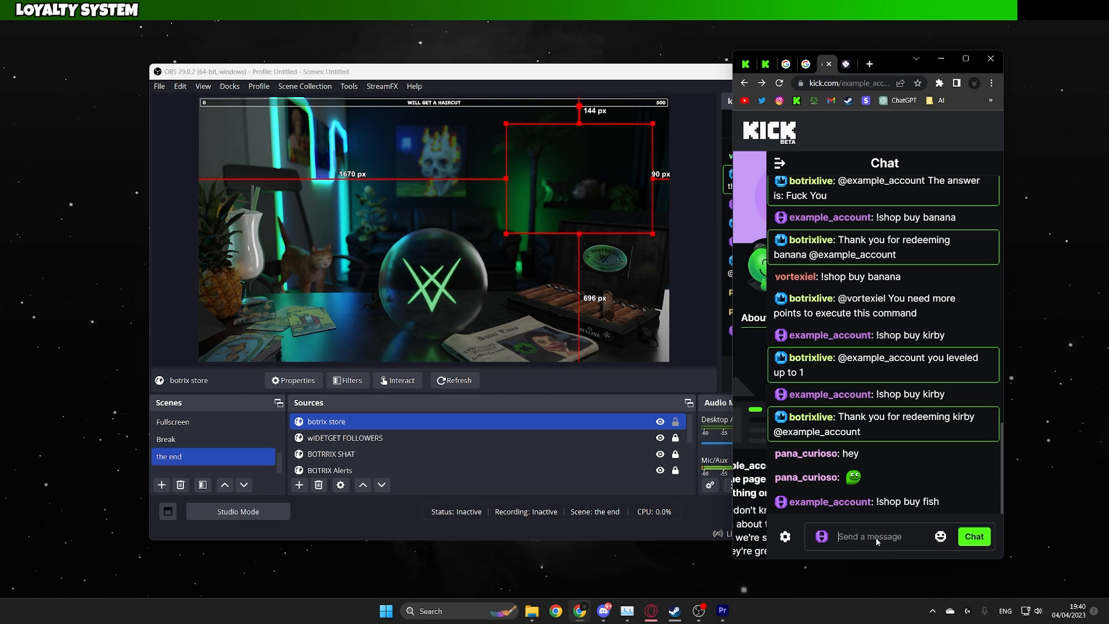
# Send "!shop buy fish" in the Kick chat to test the new store article.
pyautogui.click(874, 537)
pyautogui.write('!shop buy fish')
pyautogui.press('Return')
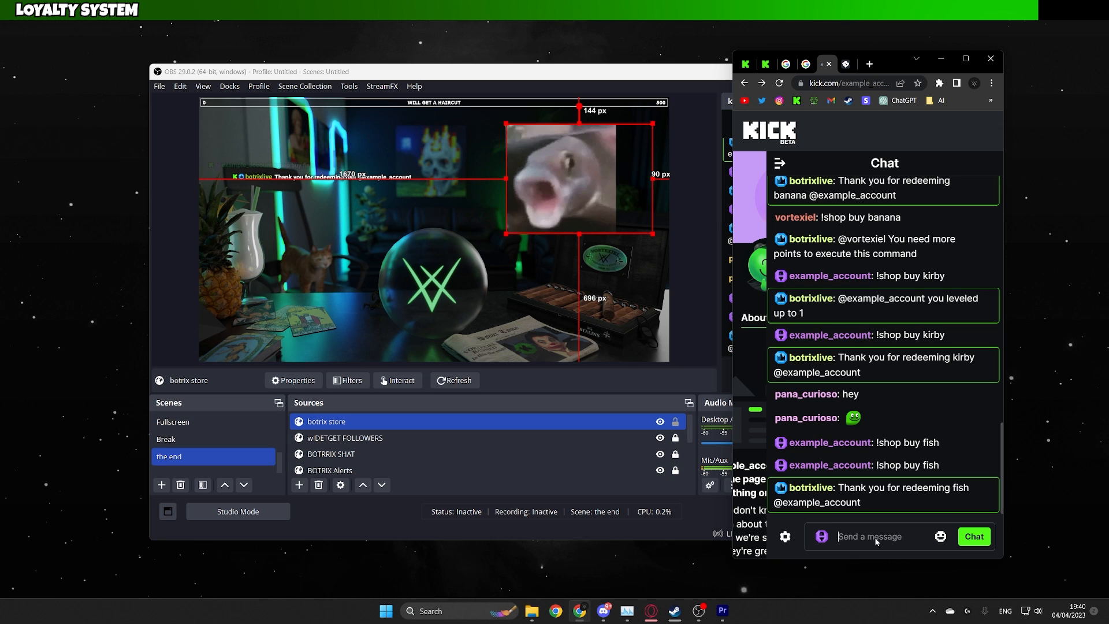
# Switch to OBS and move the botrix store source to about 545 px below the canvas top and 884 px from its left edge.
pyautogui.click(679, 132)
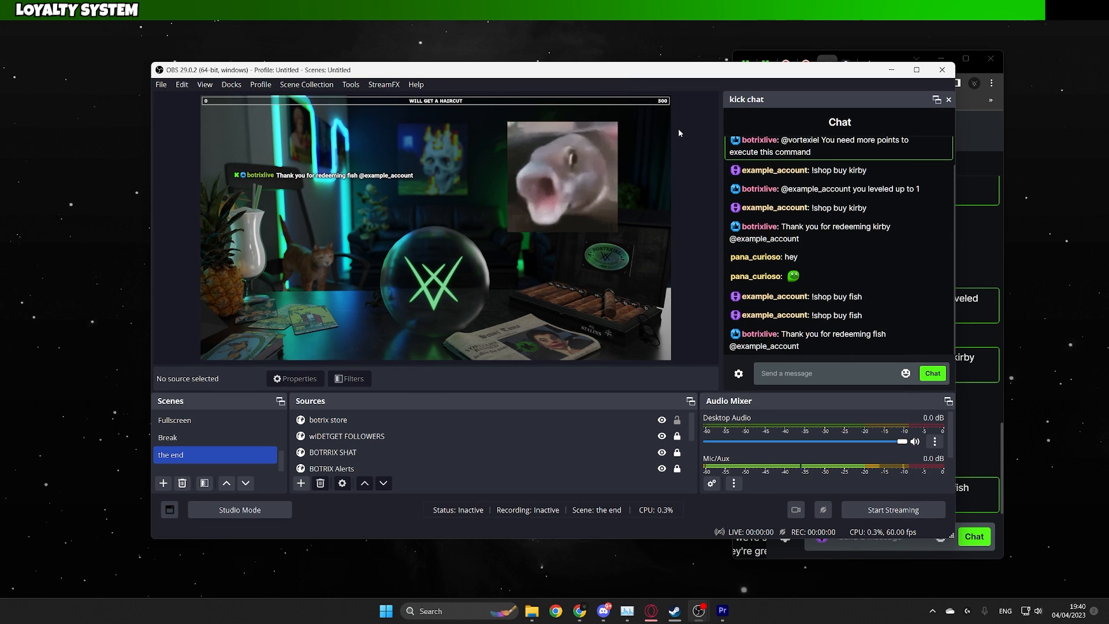
pyautogui.moveTo(576, 178); pyautogui.dragTo(567, 198)
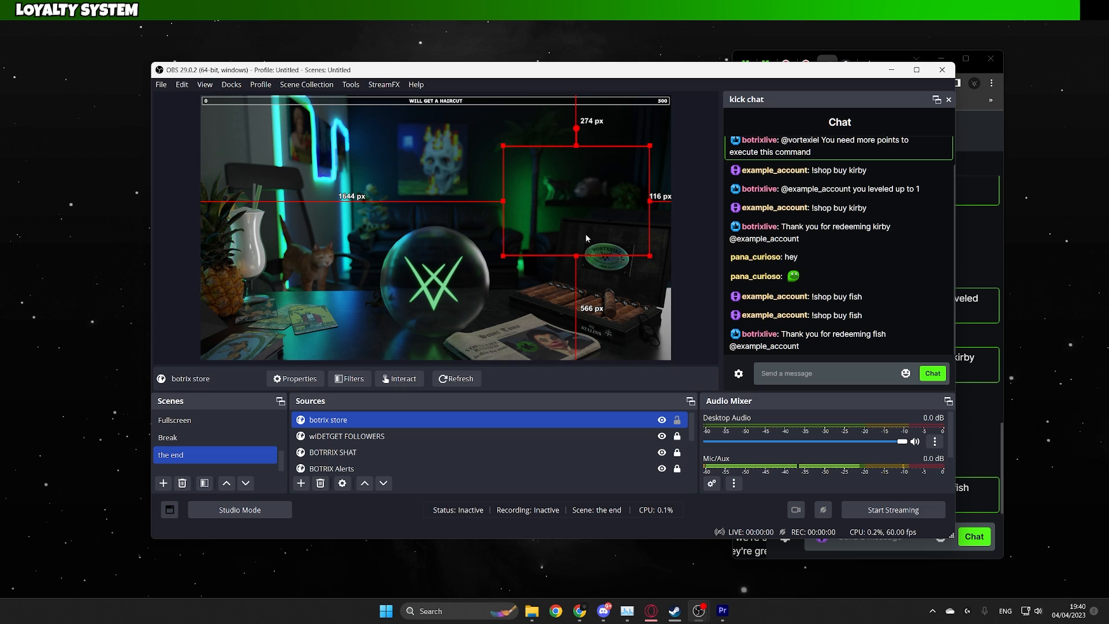
pyautogui.moveTo(586, 237); pyautogui.dragTo(457, 253)
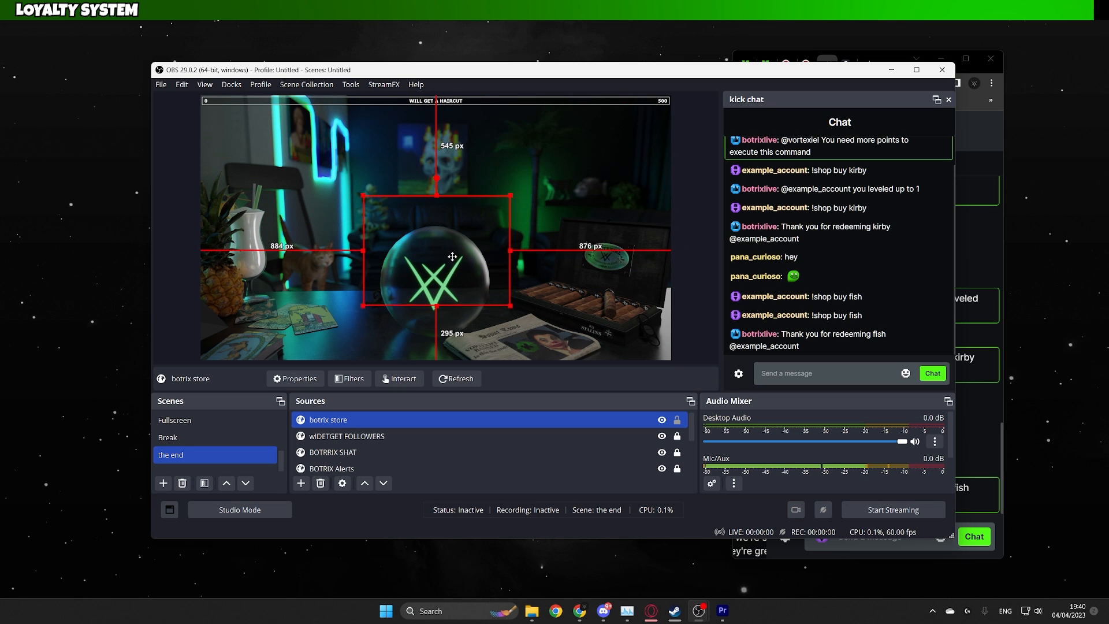